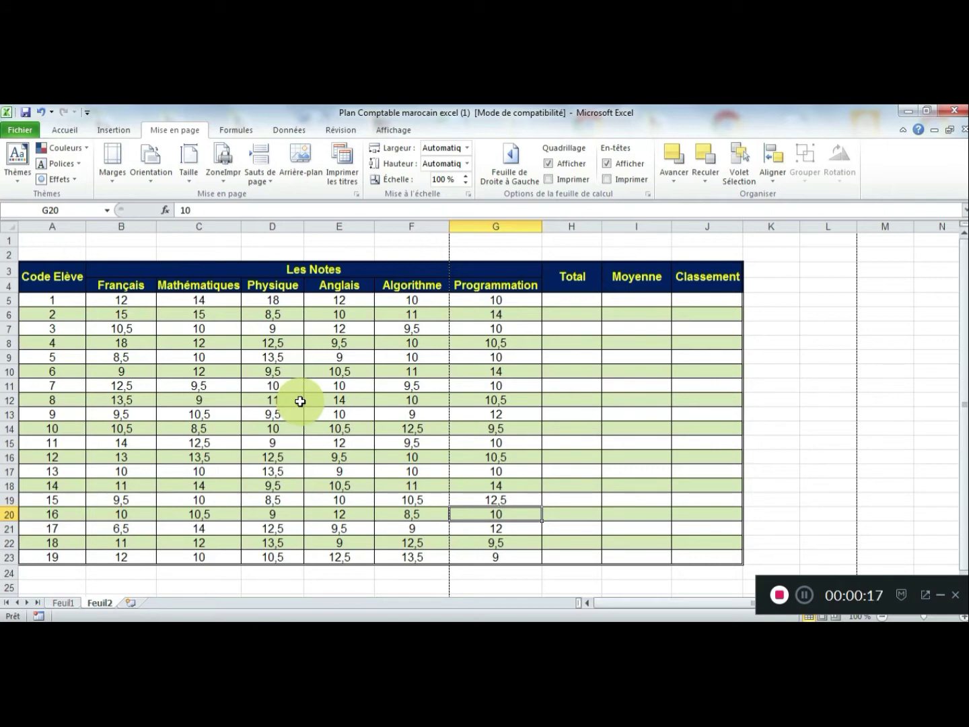
# Step: Preview both printed pages of the grades sheet in its current portrait layout, then return to the worksheet
pyautogui.click(28, 131)
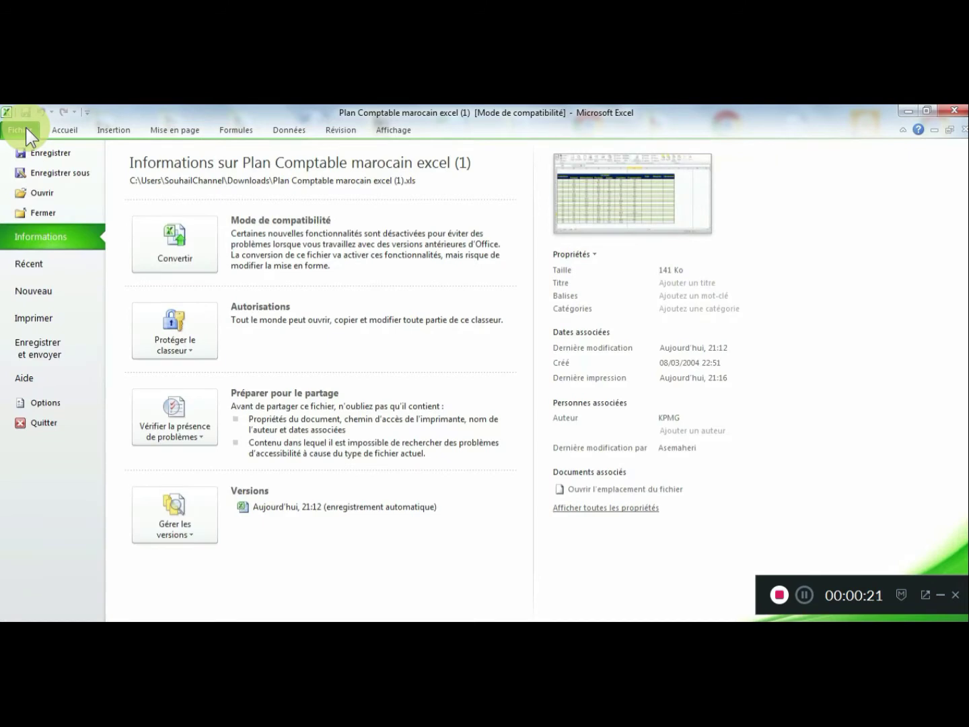
pyautogui.click(34, 319)
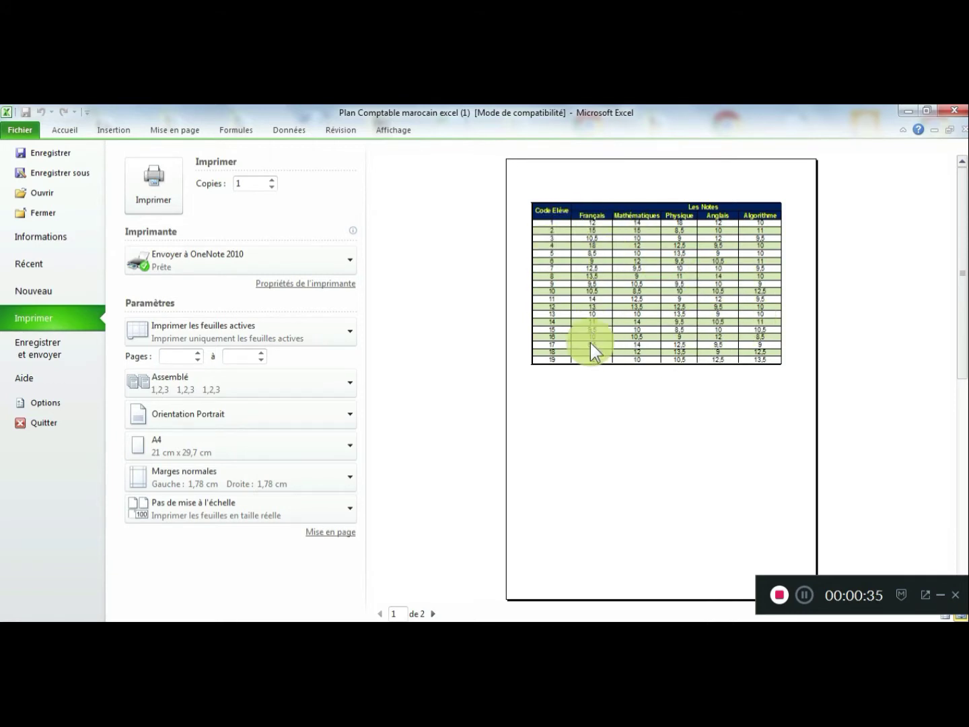
pyautogui.click(433, 613)
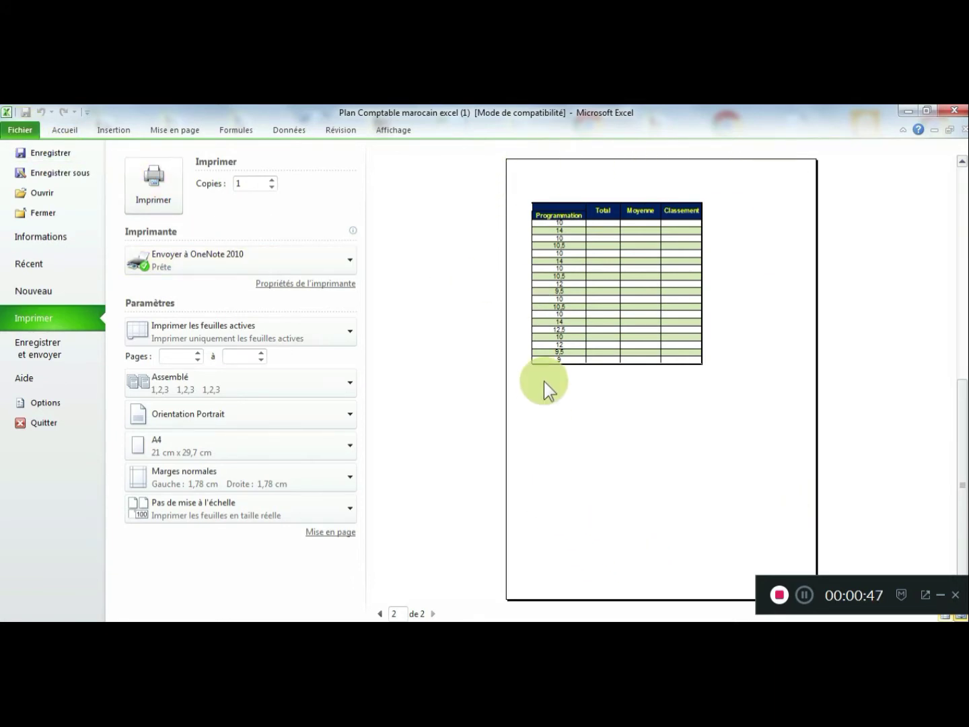
pyautogui.click(30, 132)
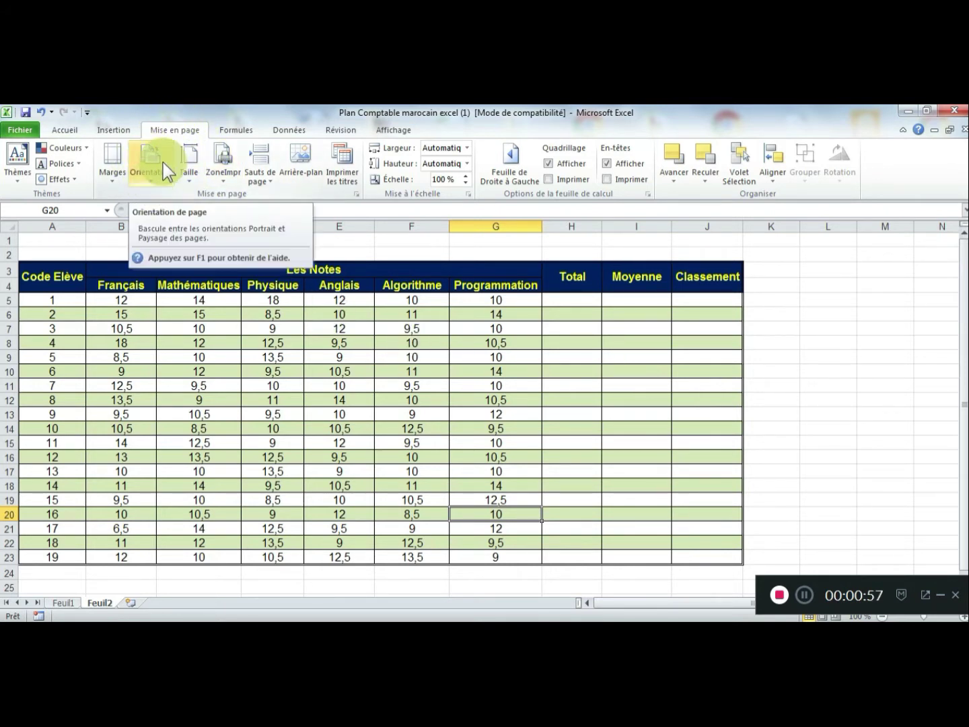
# Step: Set the page orientation to landscape (Paysage) and preview both printed pages of the grades table
pyautogui.click(153, 183)
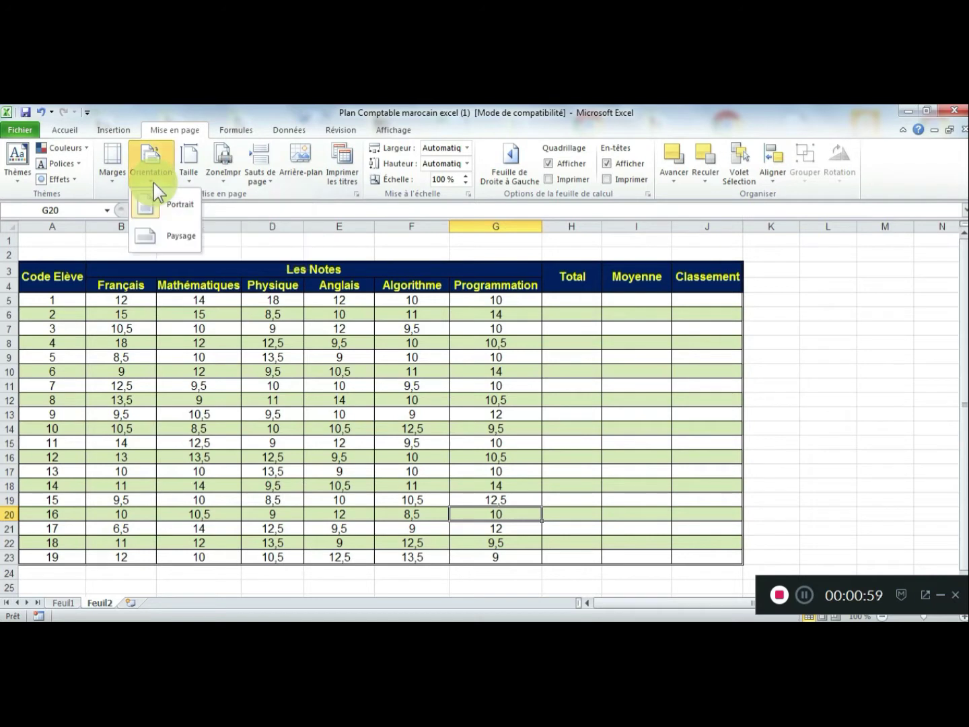
pyautogui.click(173, 237)
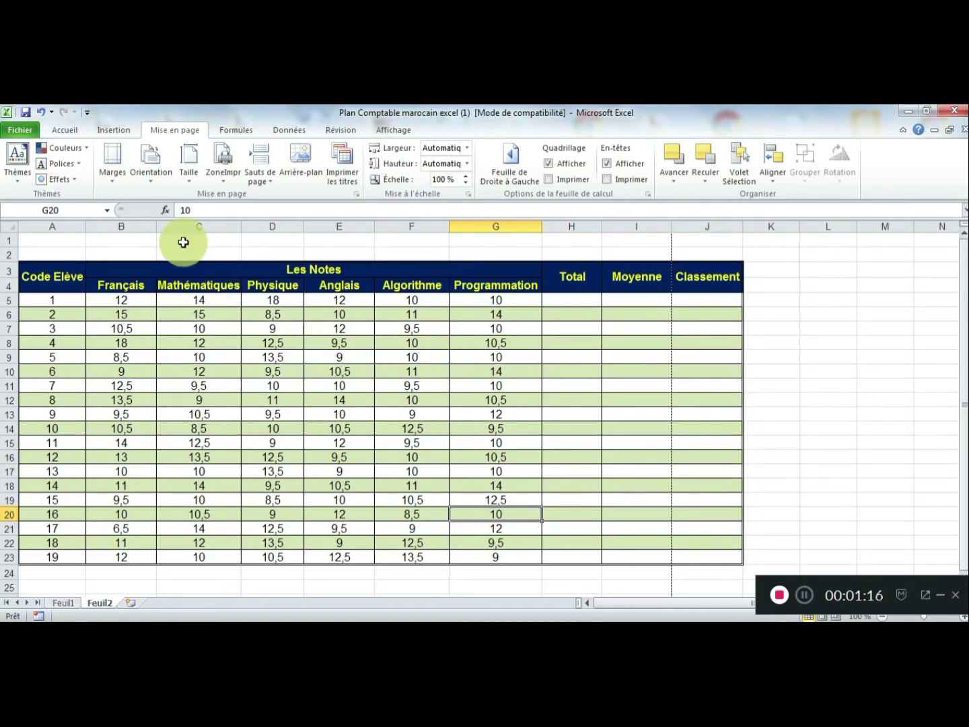
pyautogui.click(27, 131)
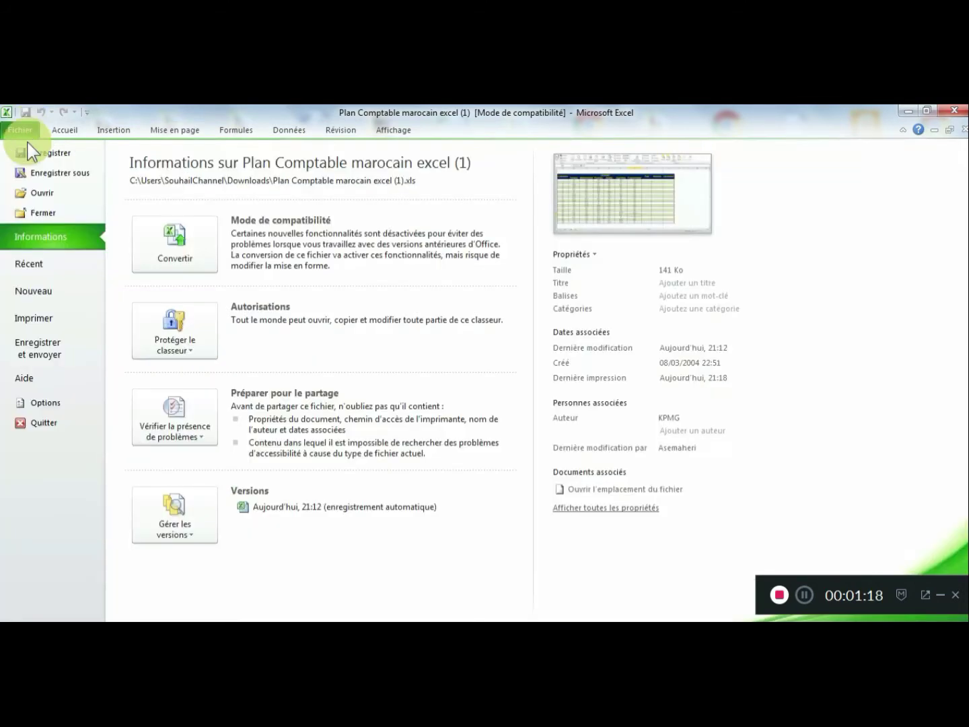
pyautogui.click(32, 318)
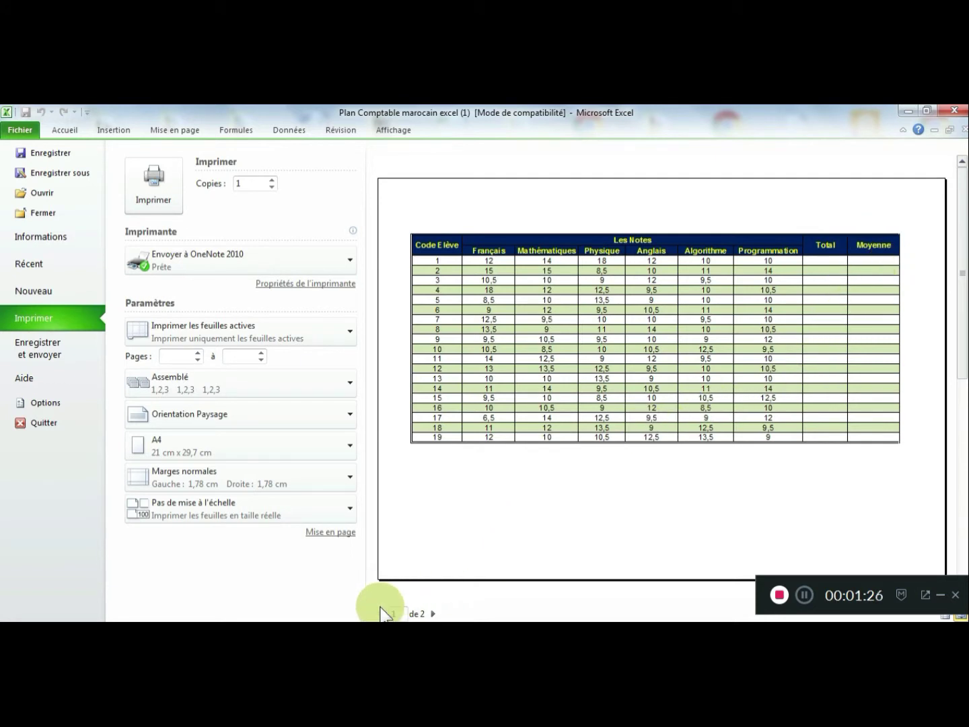
pyautogui.click(434, 614)
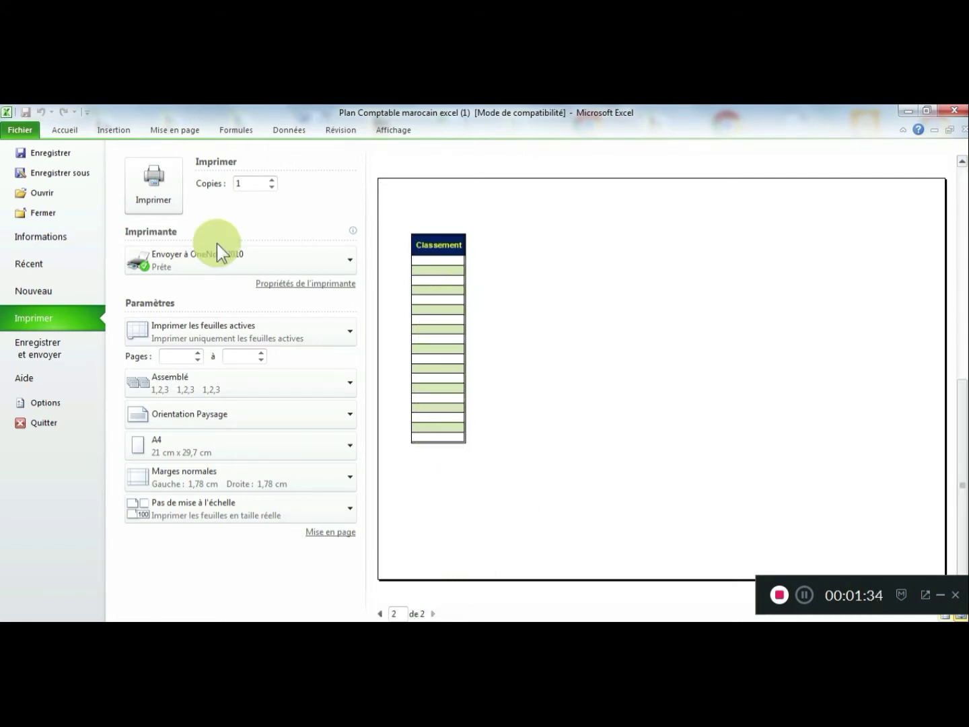
pyautogui.click(21, 127)
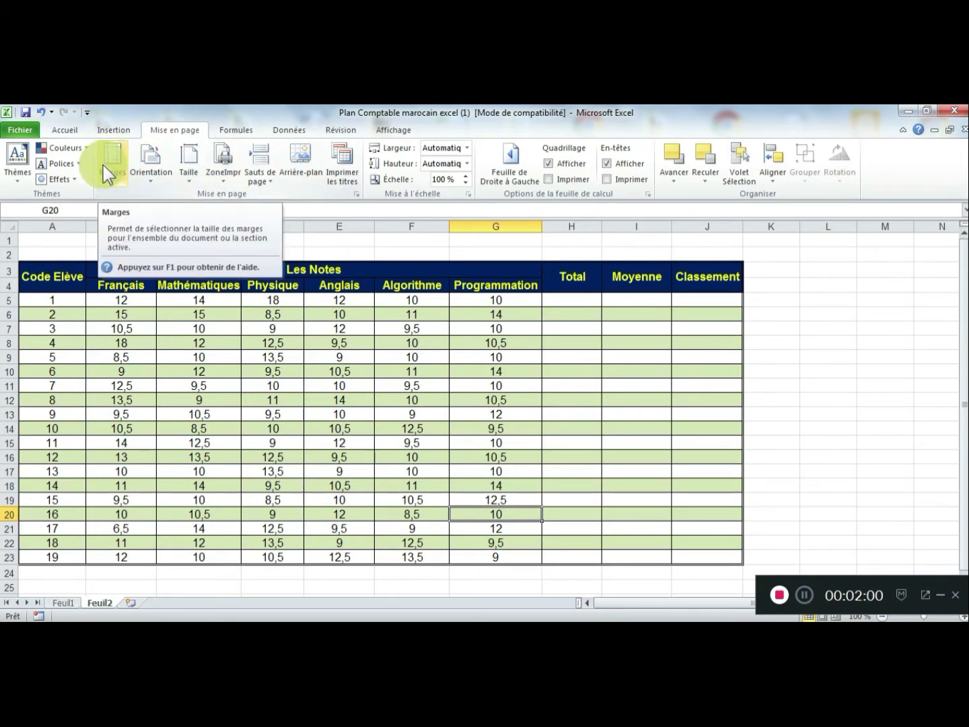
# Step: Set custom page margins of 0,8 cm for both the left and right sides
pyautogui.click(111, 185)
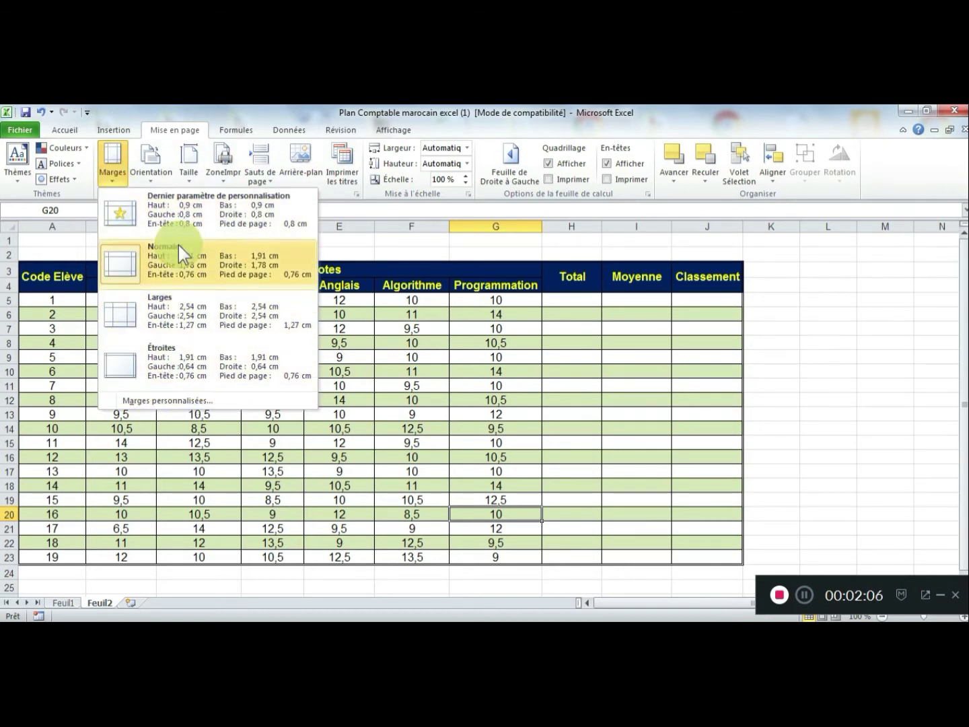
pyautogui.click(168, 402)
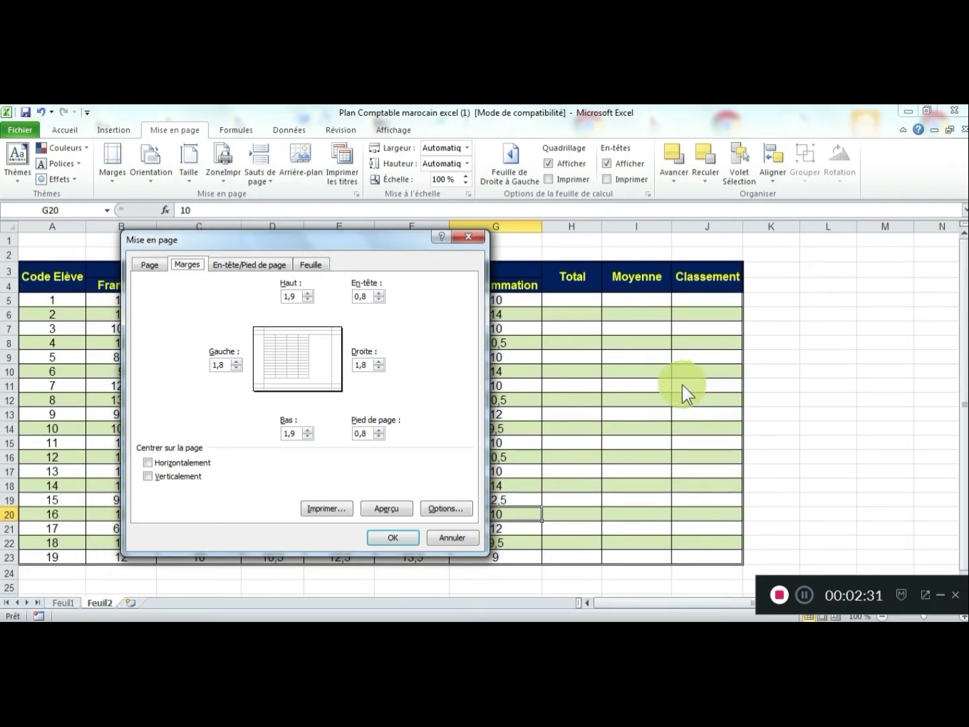
pyautogui.click(235, 368)
pyautogui.write('0,8')
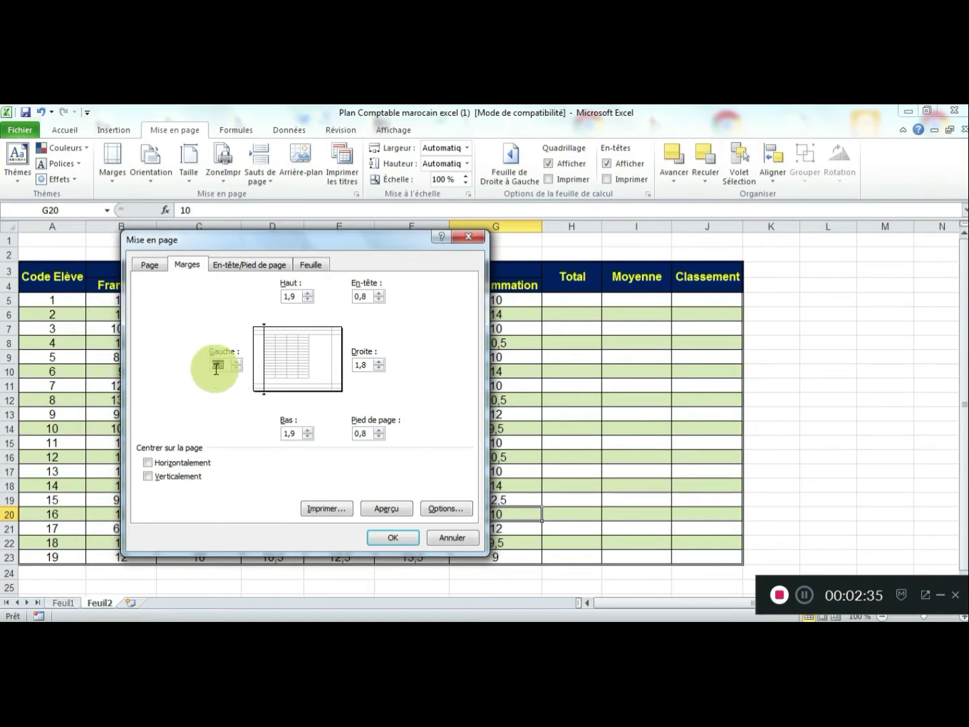
pyautogui.click(379, 366)
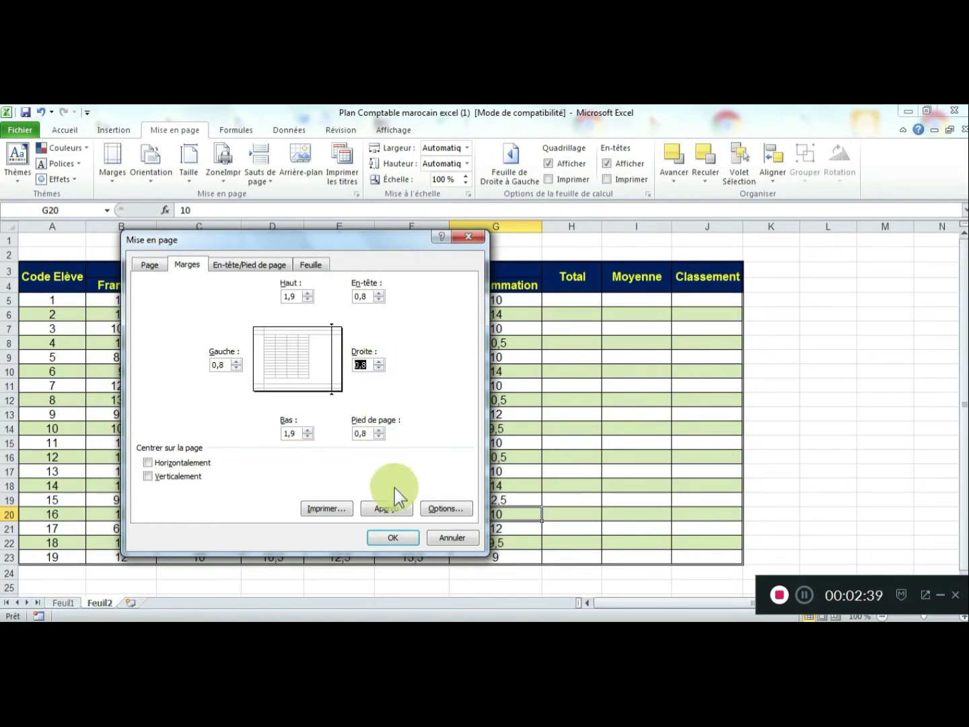
pyautogui.click(395, 537)
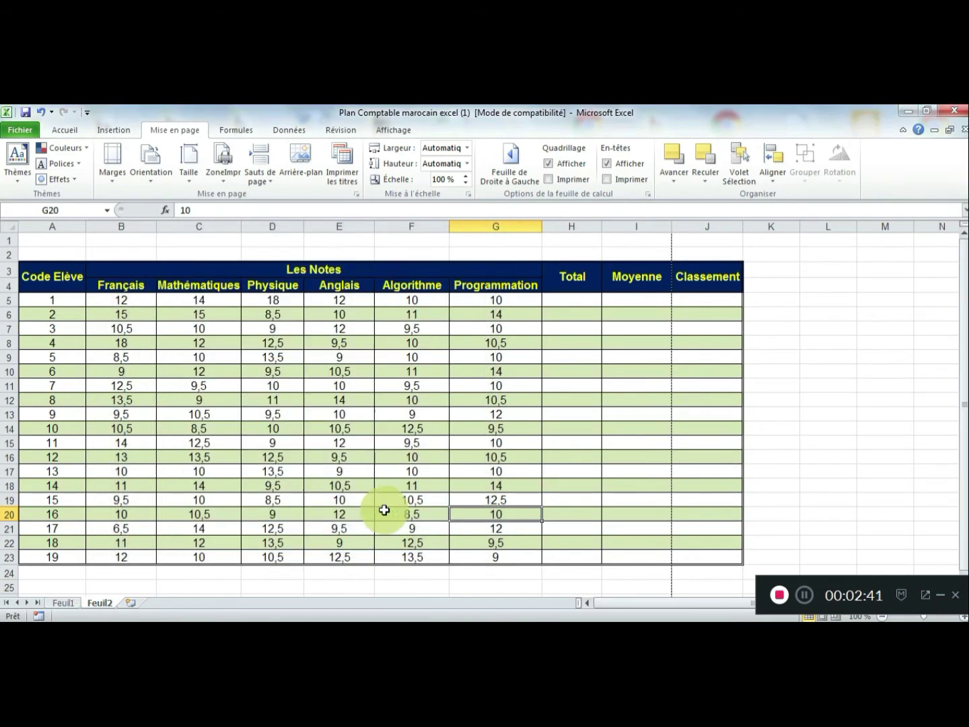
# Step: Preview the printed pages with the 0,8 cm side margins to check the page split
pyautogui.click(24, 132)
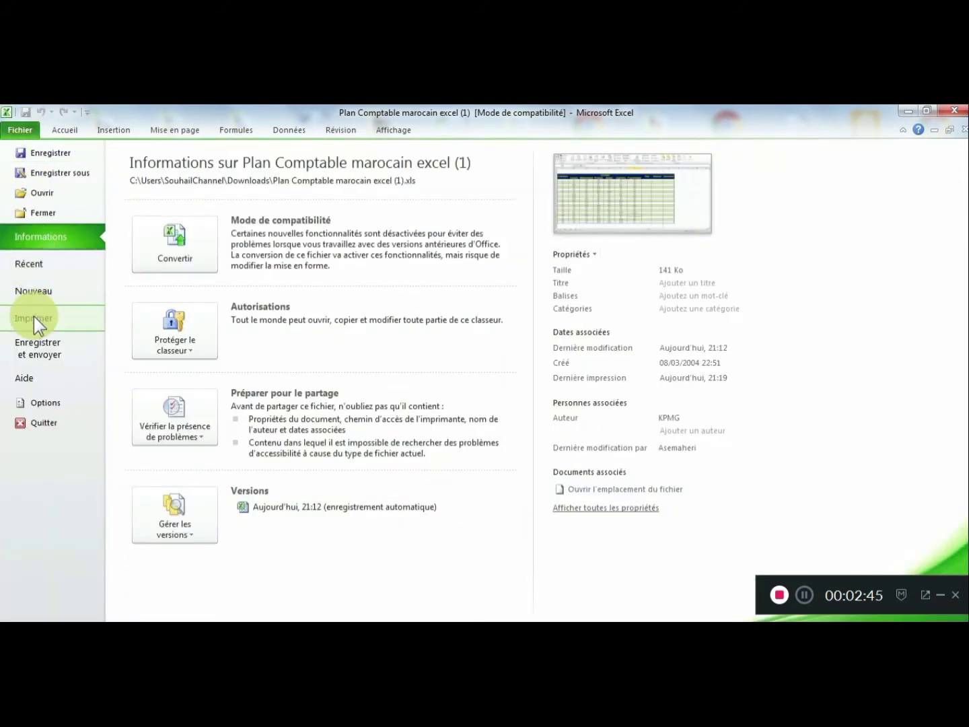
pyautogui.click(33, 318)
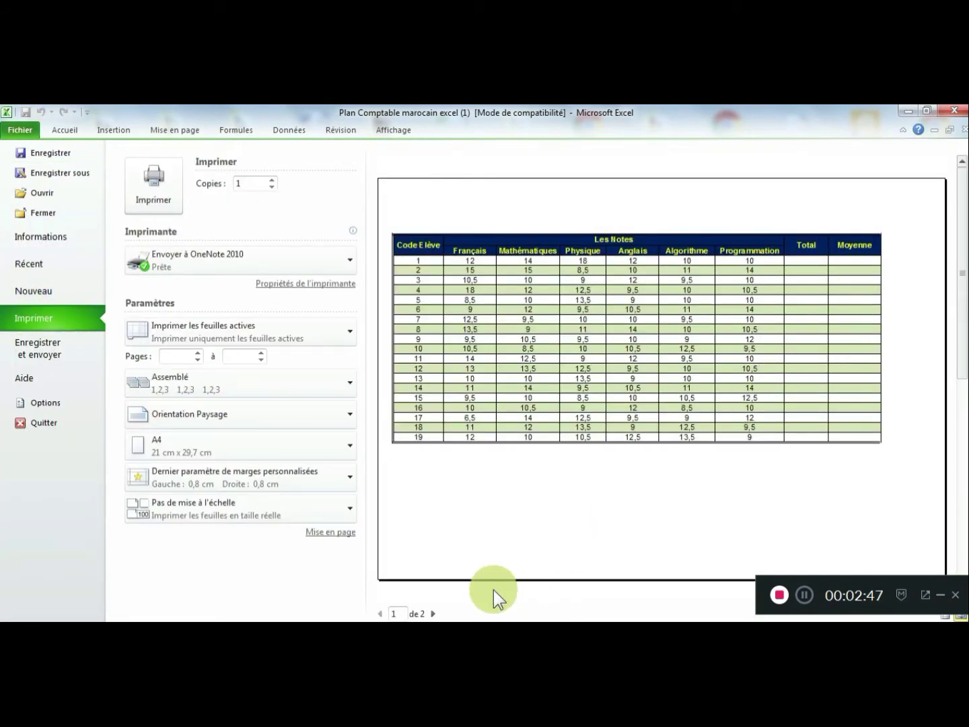
pyautogui.click(433, 614)
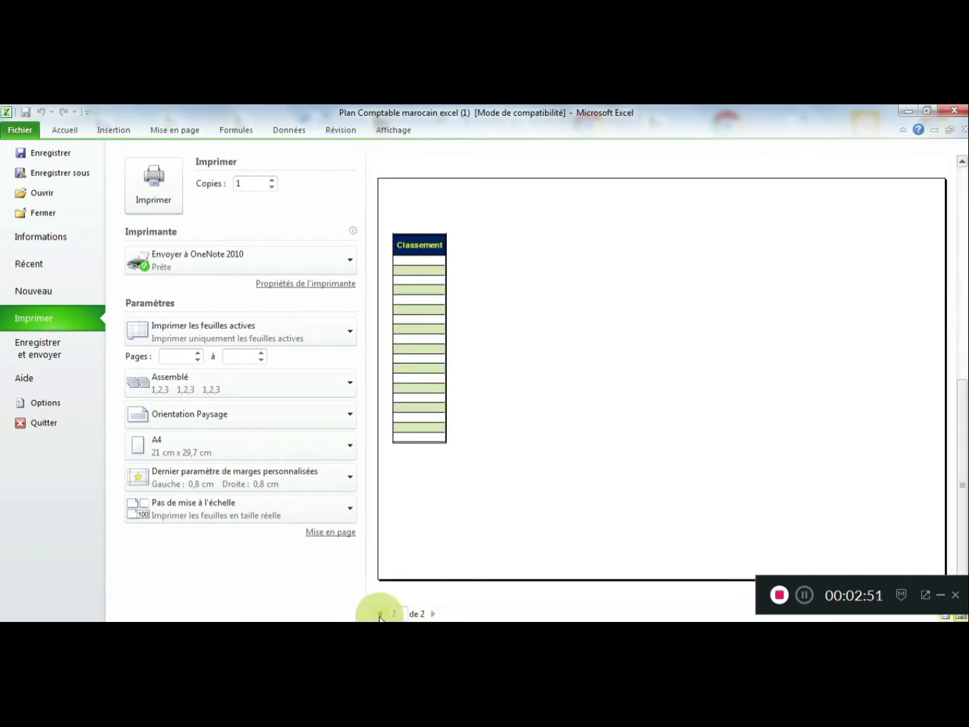
pyautogui.click(175, 130)
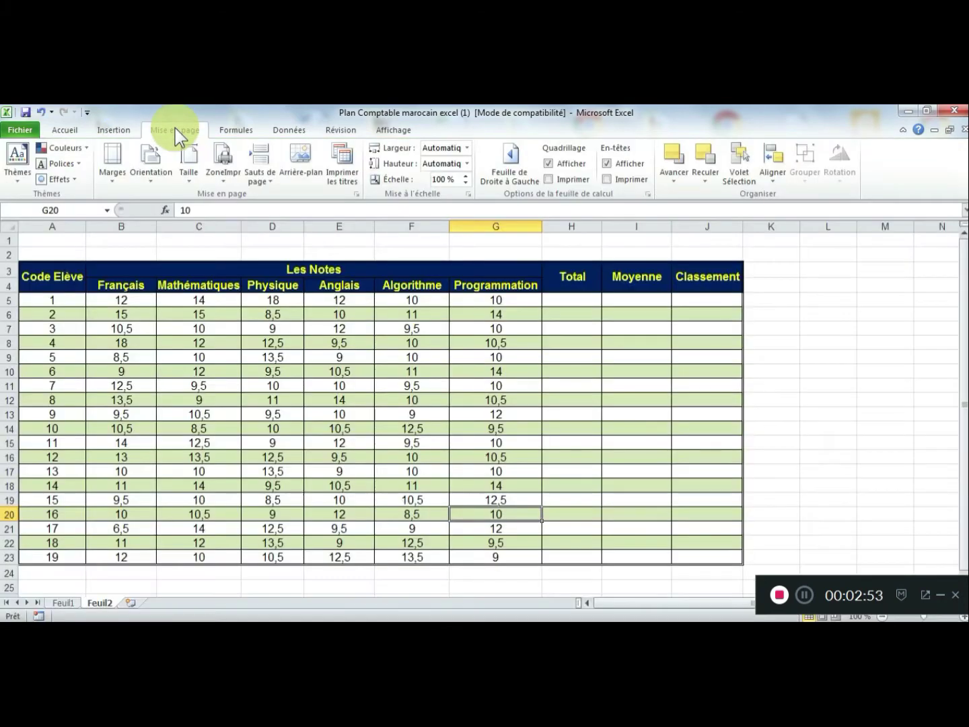
# Step: Reduce the custom left and right page margins to 0,3 cm
pyautogui.click(114, 180)
pyautogui.click(164, 403)
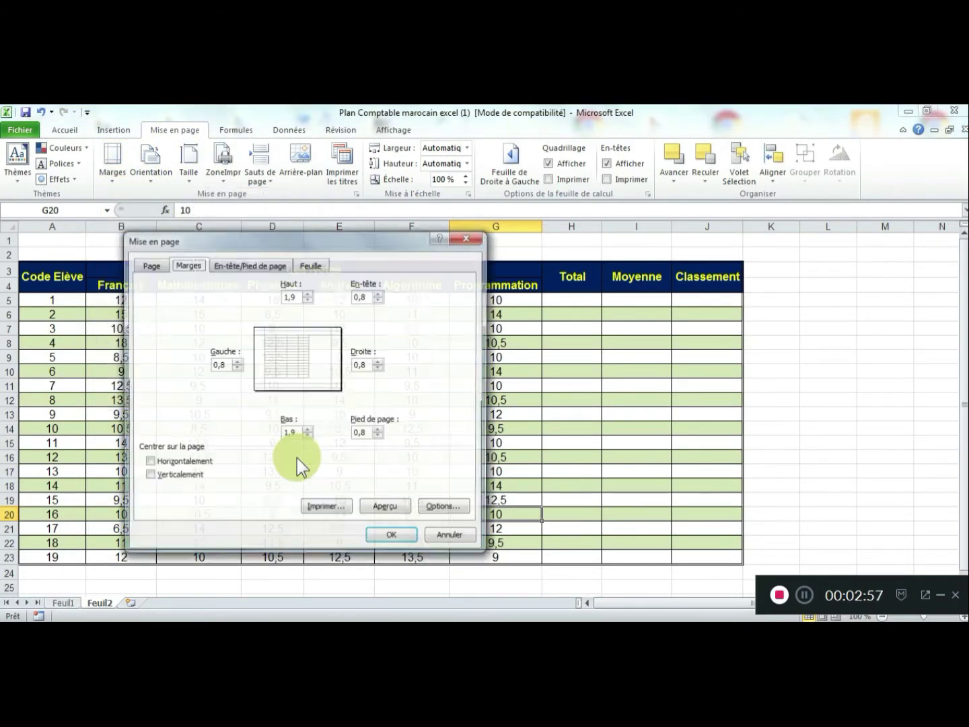
pyautogui.click(238, 369)
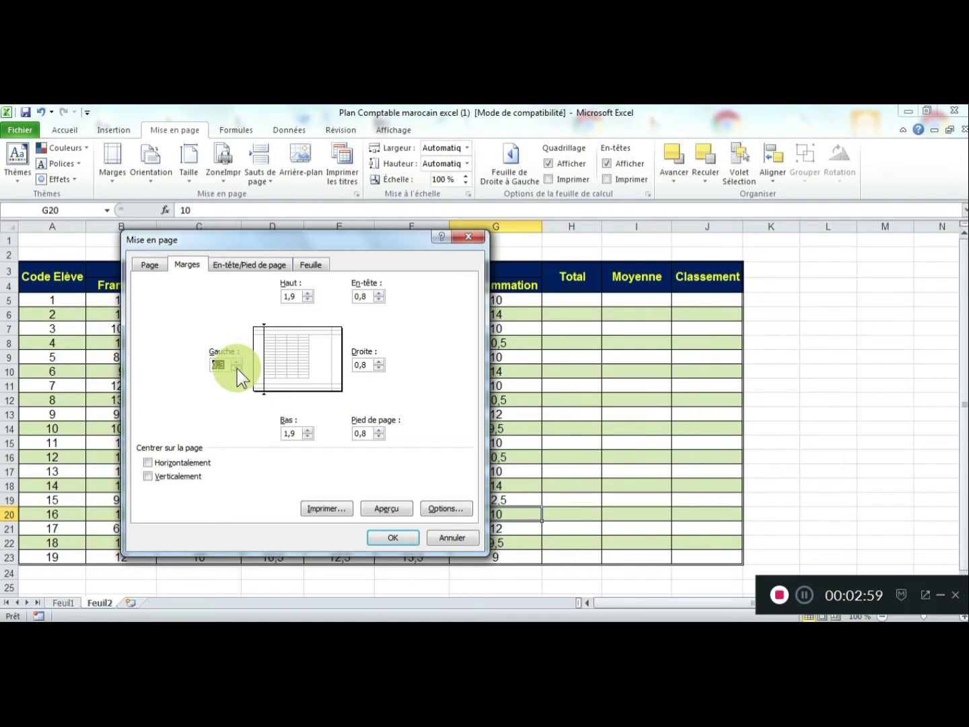
pyautogui.click(380, 368)
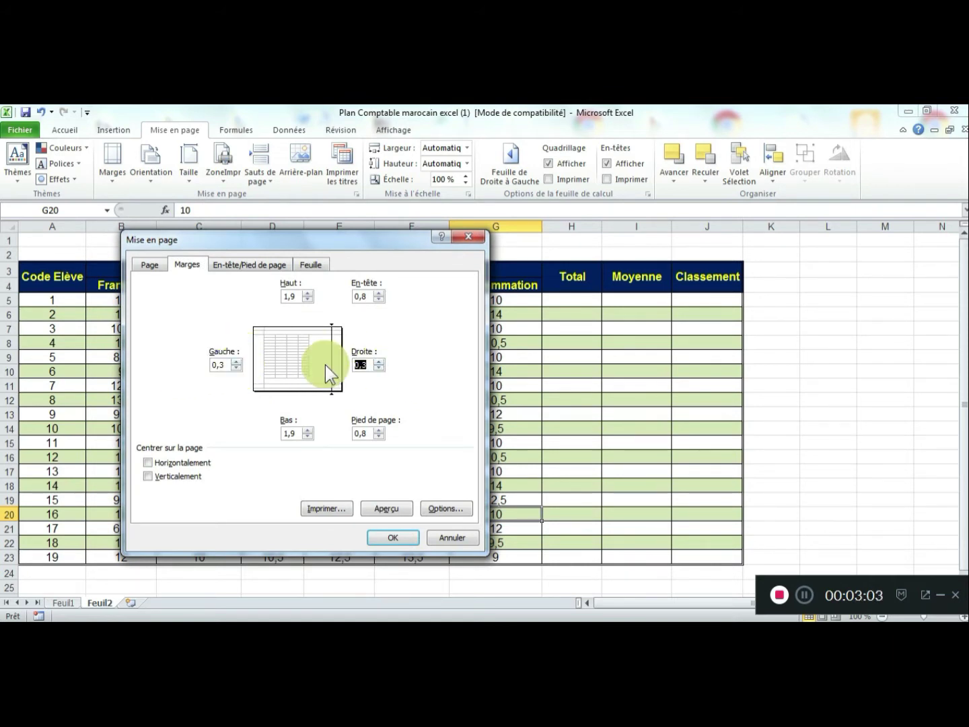
pyautogui.click(388, 536)
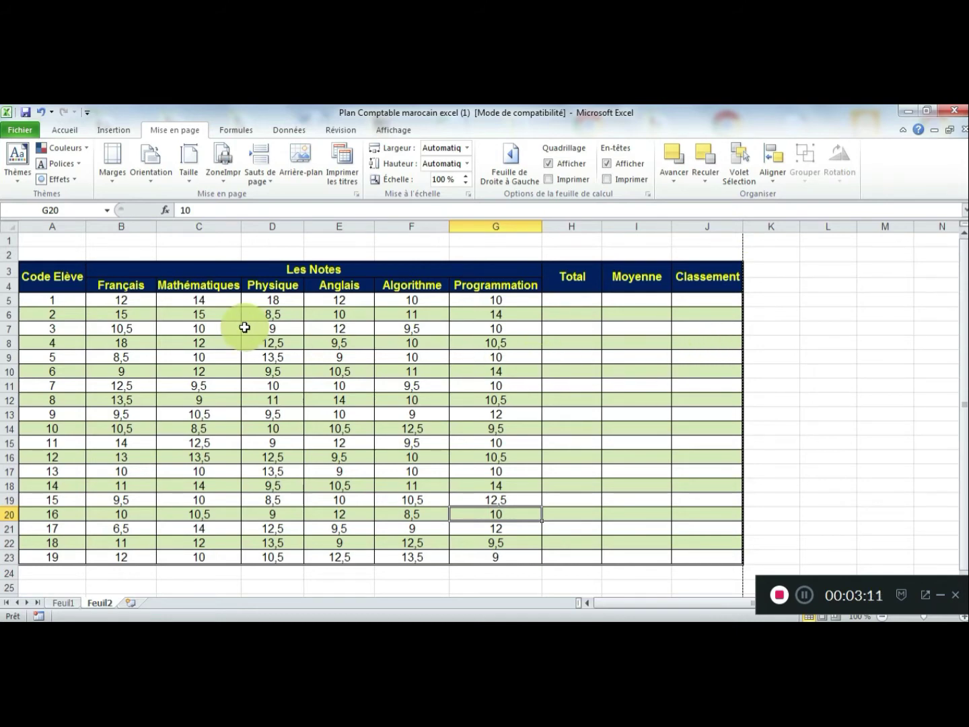
# Step: Check in the print preview how the grades table fits with the 0,3 cm side margins
pyautogui.click(22, 129)
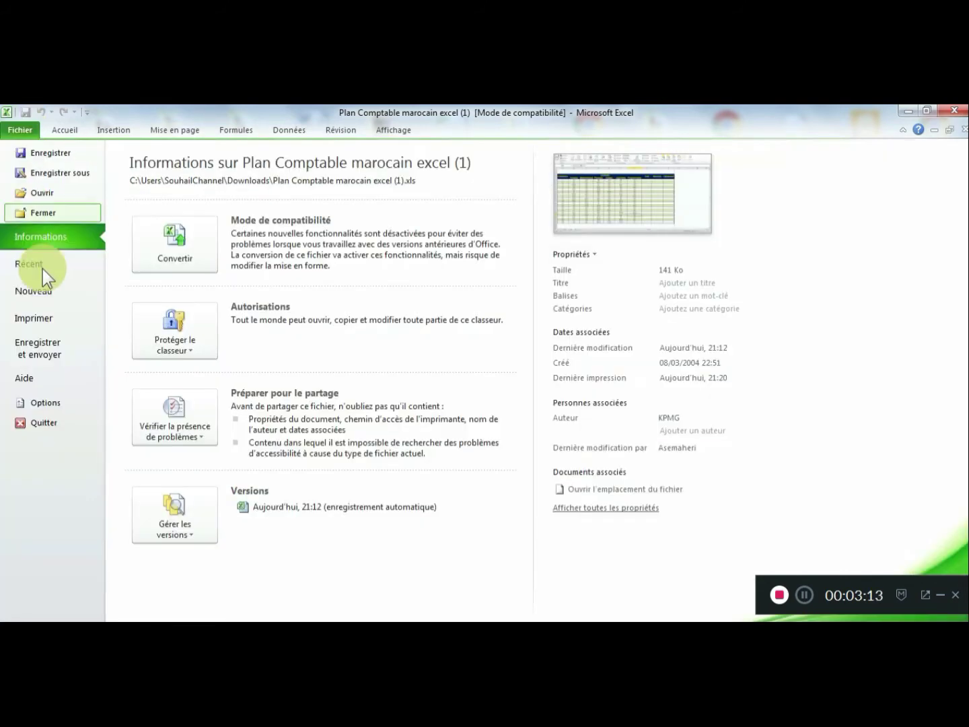
pyautogui.click(48, 318)
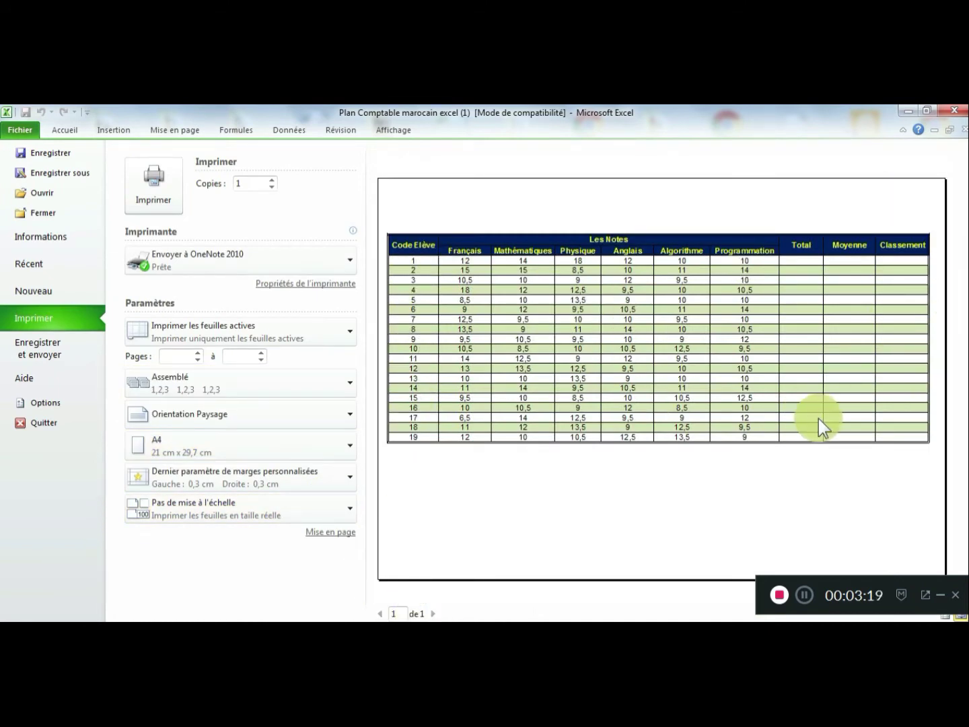
pyautogui.click(18, 132)
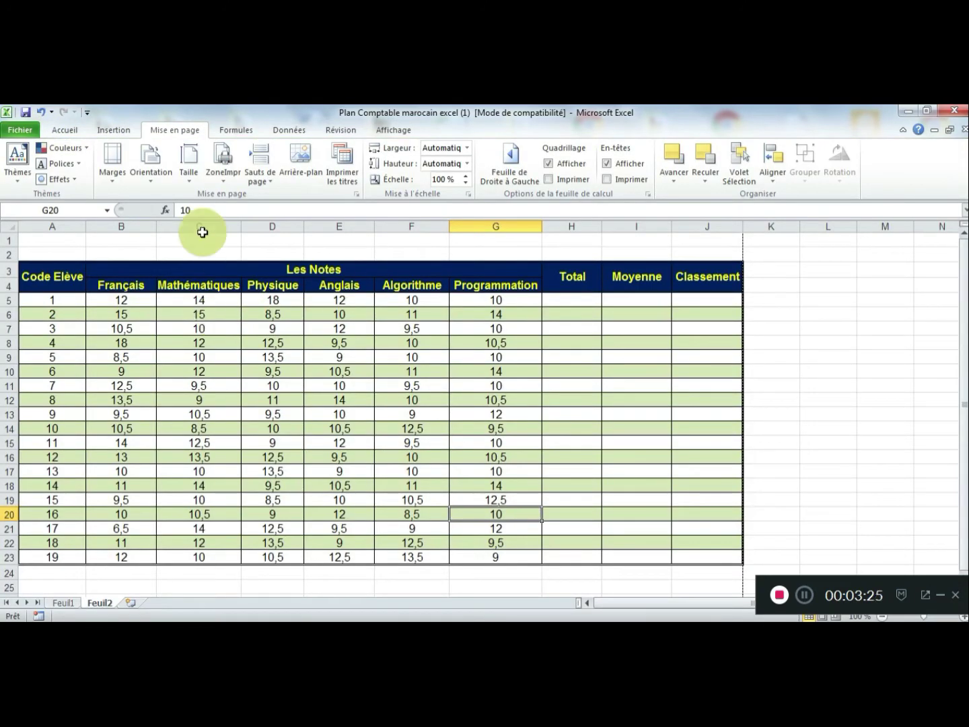
# Step: Increase the custom left and right page margins to 1,3 cm
pyautogui.click(117, 185)
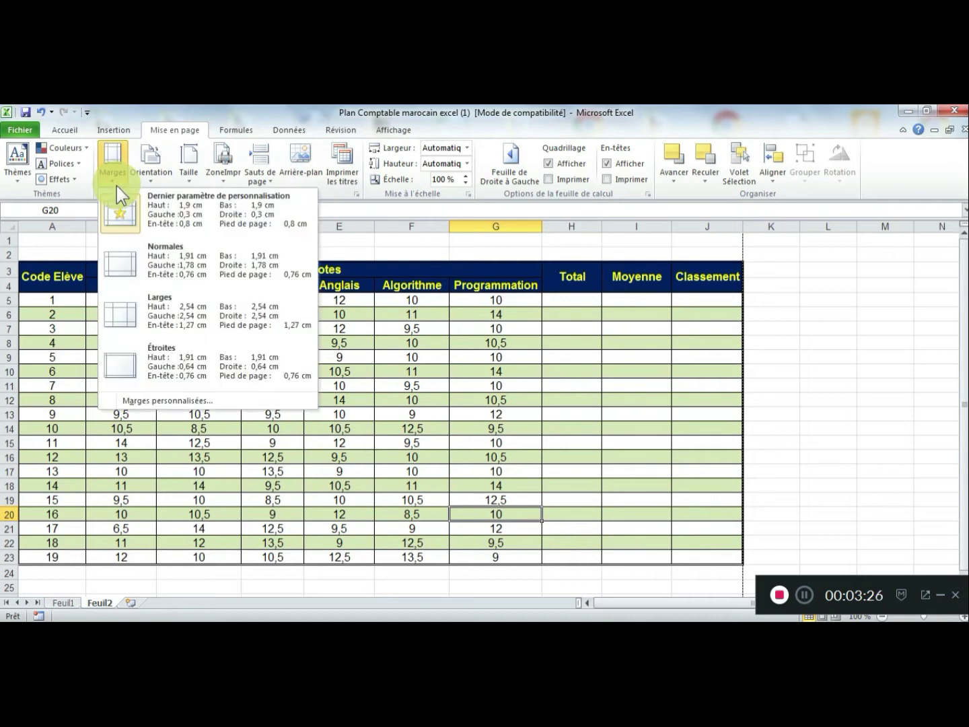
pyautogui.click(159, 400)
pyautogui.click(235, 363)
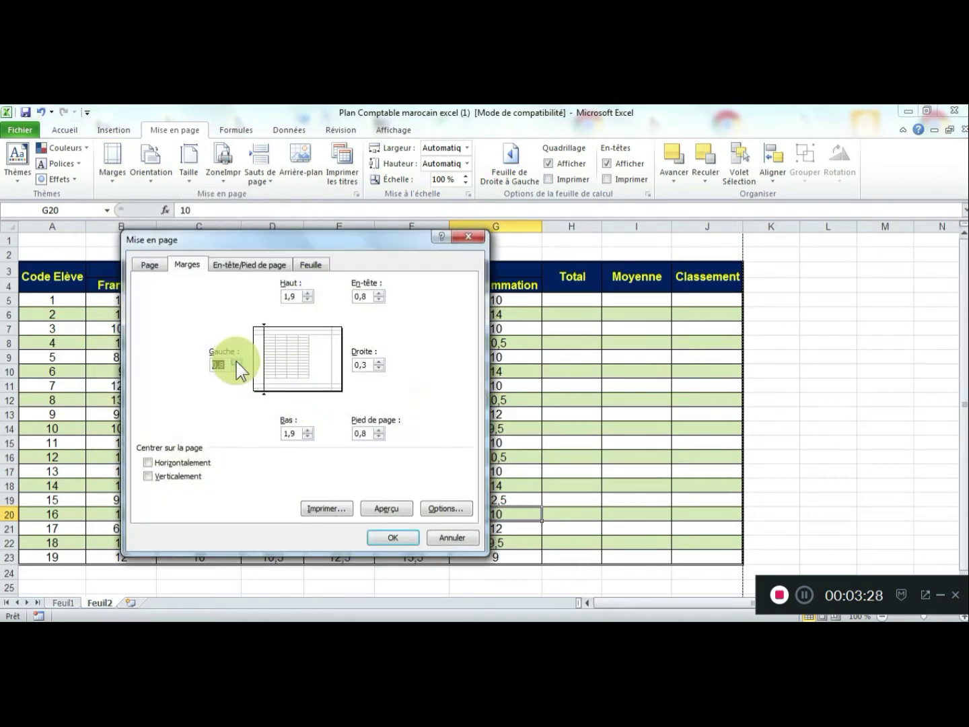
pyautogui.click(379, 363)
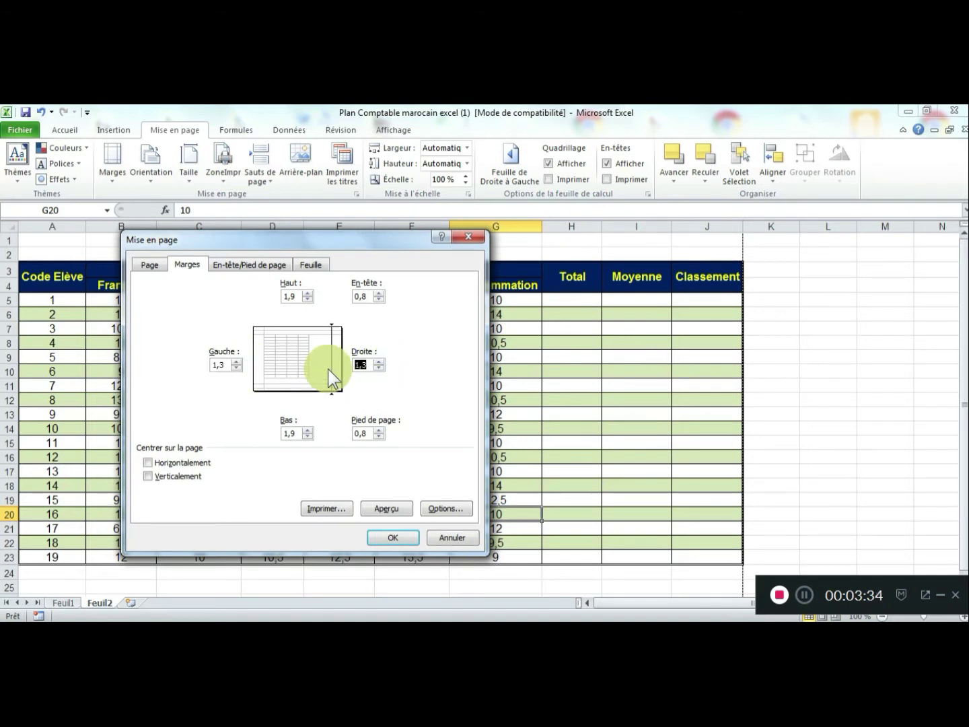
pyautogui.click(390, 536)
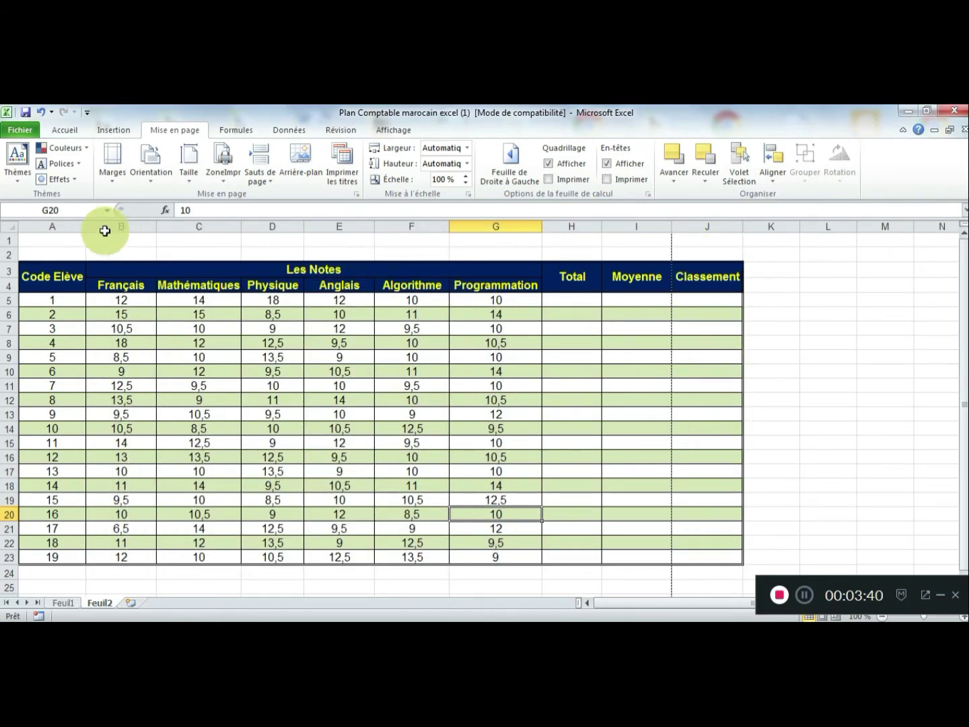
# Step: Preview both printed pages with the 1,3 cm side margins and return to the worksheet
pyautogui.click(20, 130)
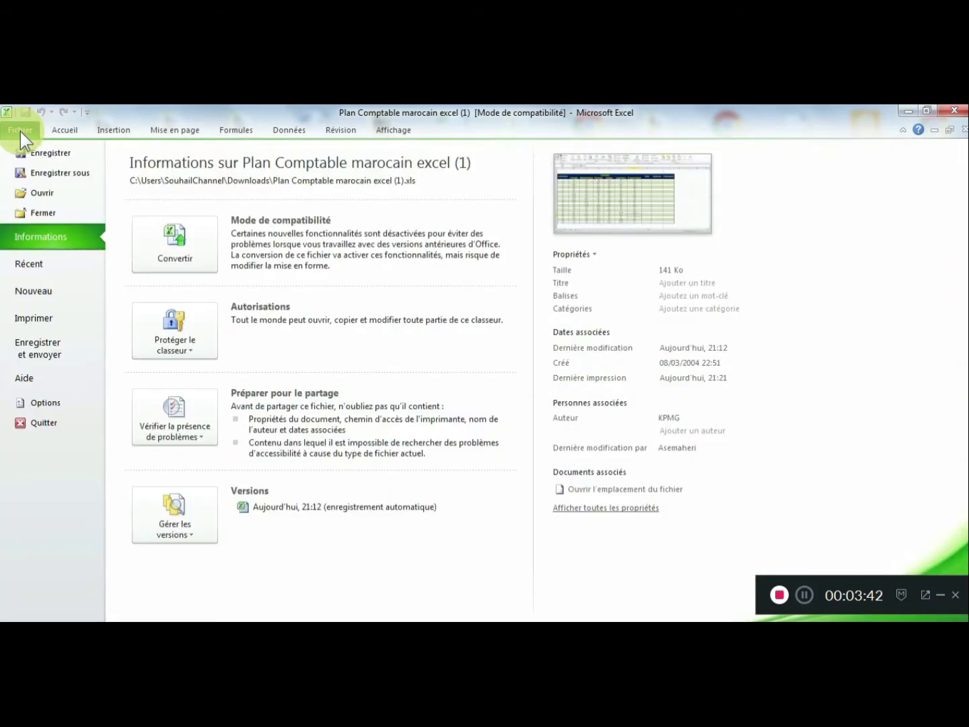
pyautogui.click(49, 316)
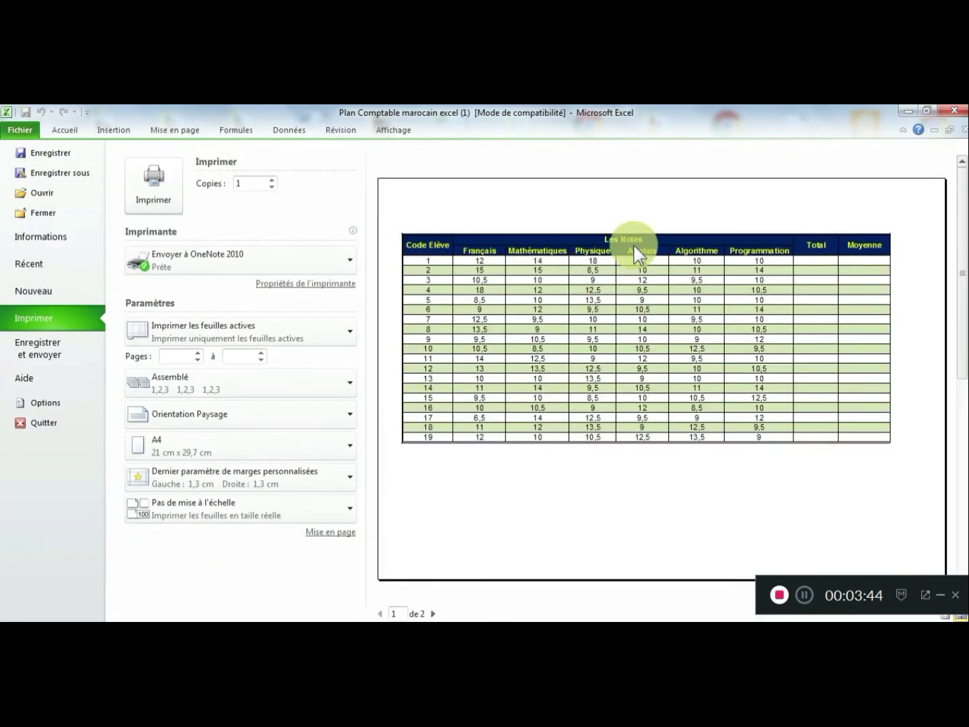
pyautogui.click(433, 613)
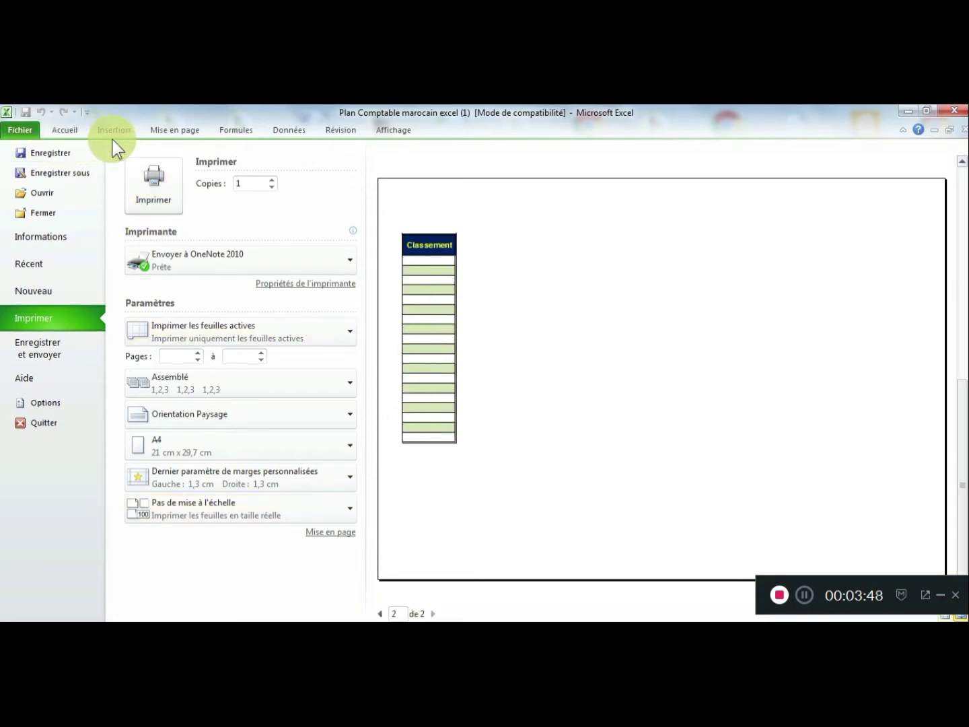
pyautogui.click(157, 129)
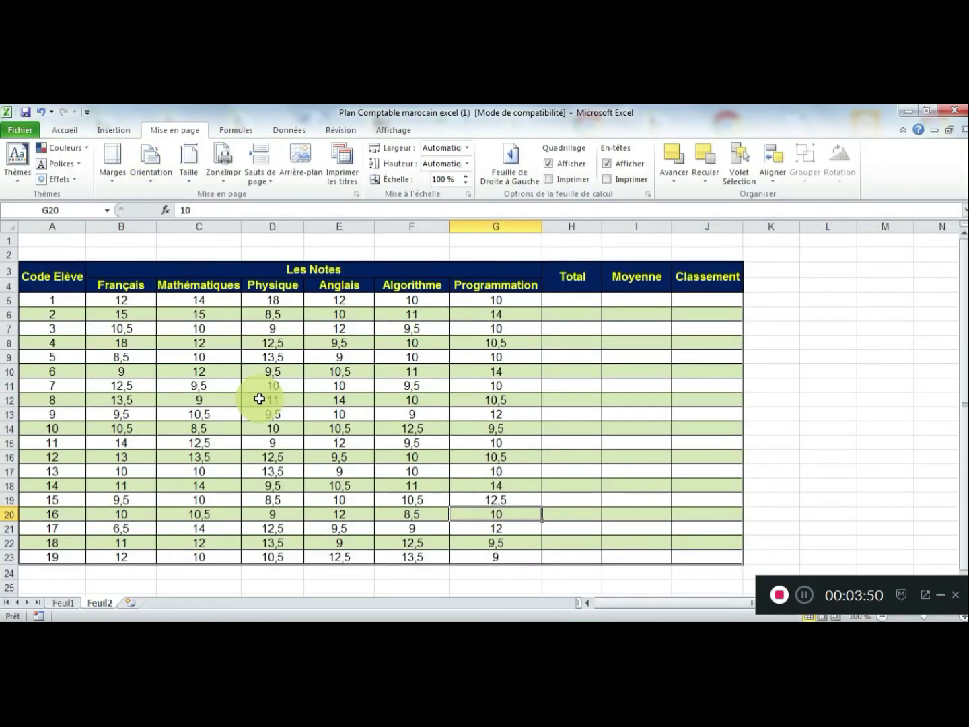
# Step: In page break preview, move the vertical page break to the right edge of the Classement column and check the print preview
pyautogui.click(387, 131)
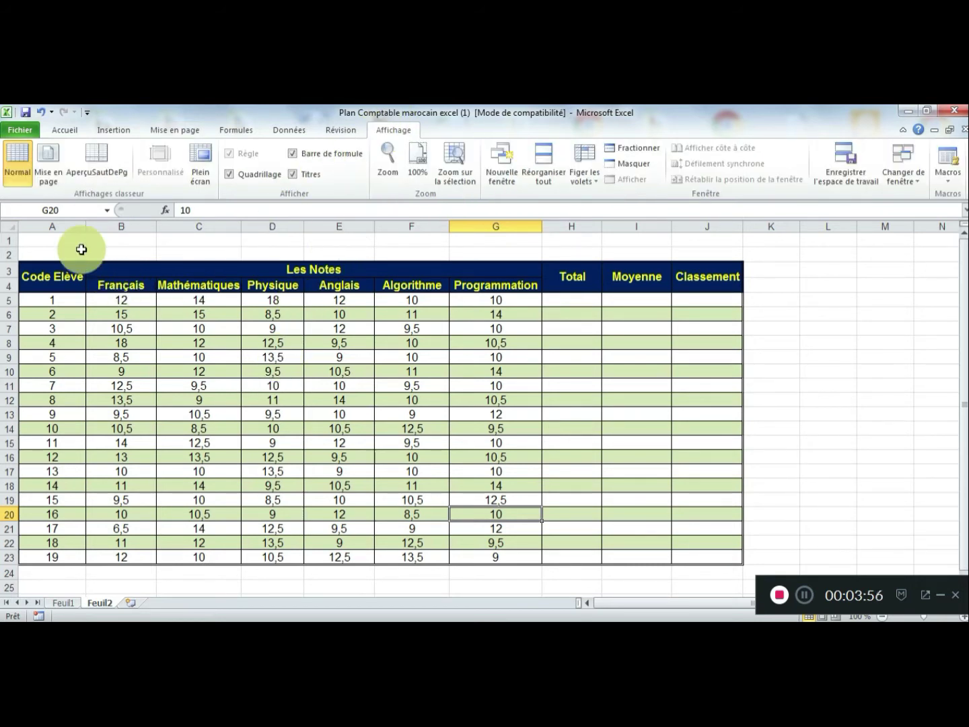
pyautogui.click(100, 169)
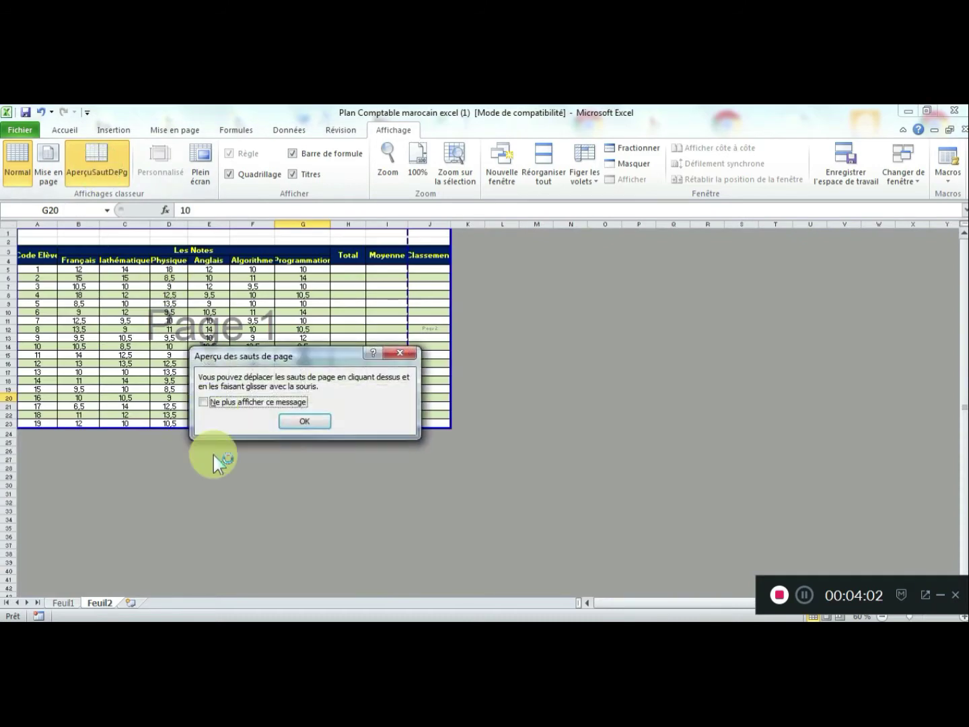
pyautogui.click(294, 421)
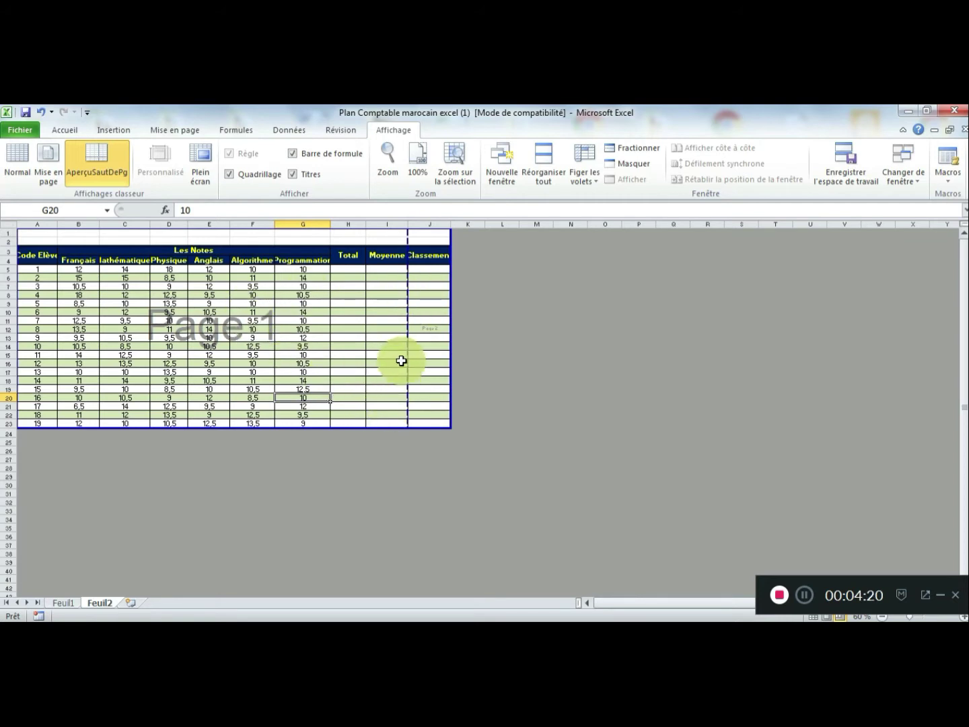
pyautogui.moveTo(407, 338); pyautogui.dragTo(450, 336)
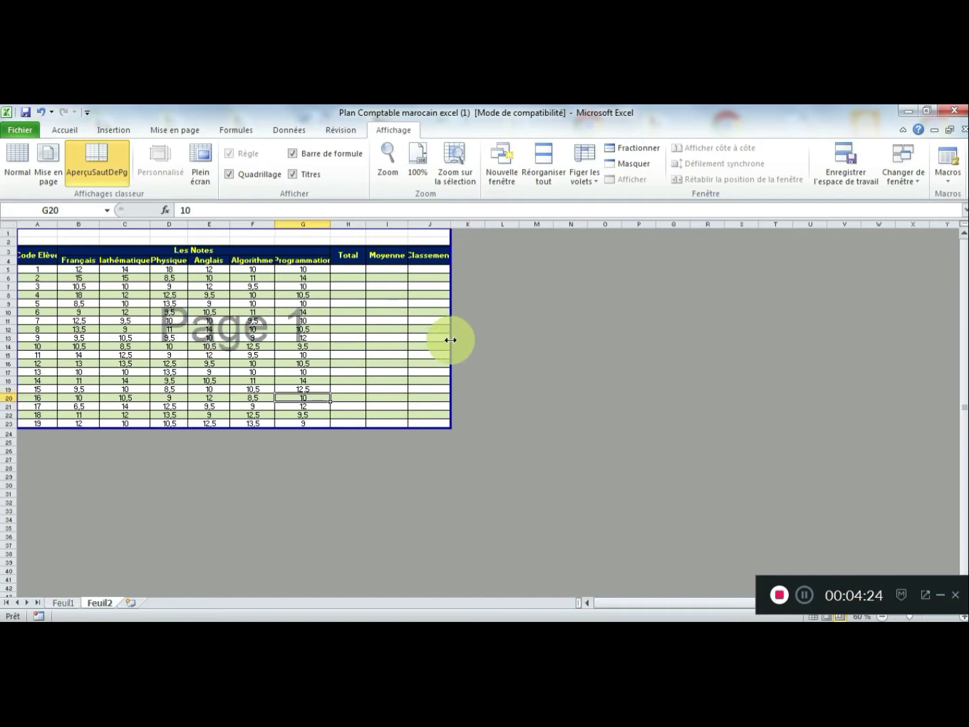
pyautogui.click(21, 167)
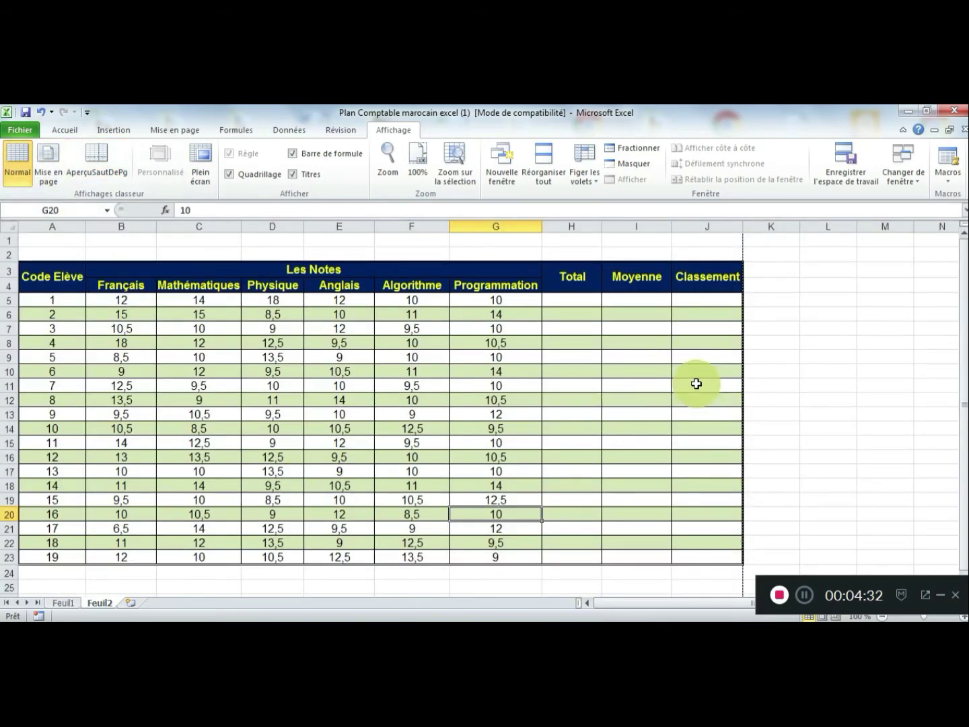
pyautogui.click(17, 131)
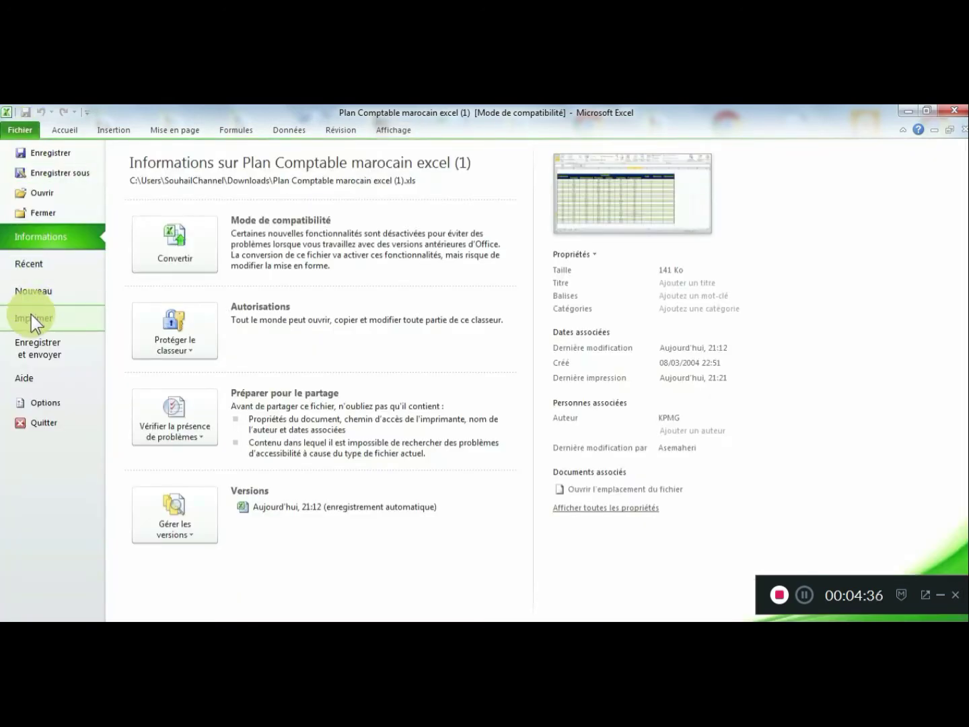
pyautogui.click(30, 316)
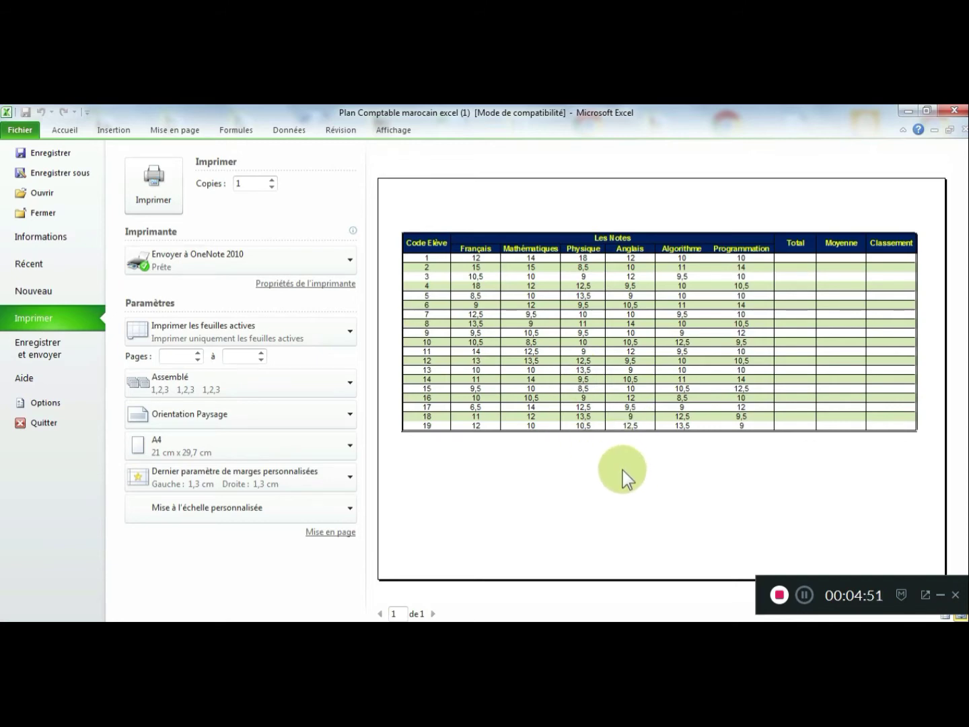
# Step: Center the grades table horizontally and vertically on the printed page
pyautogui.click(158, 128)
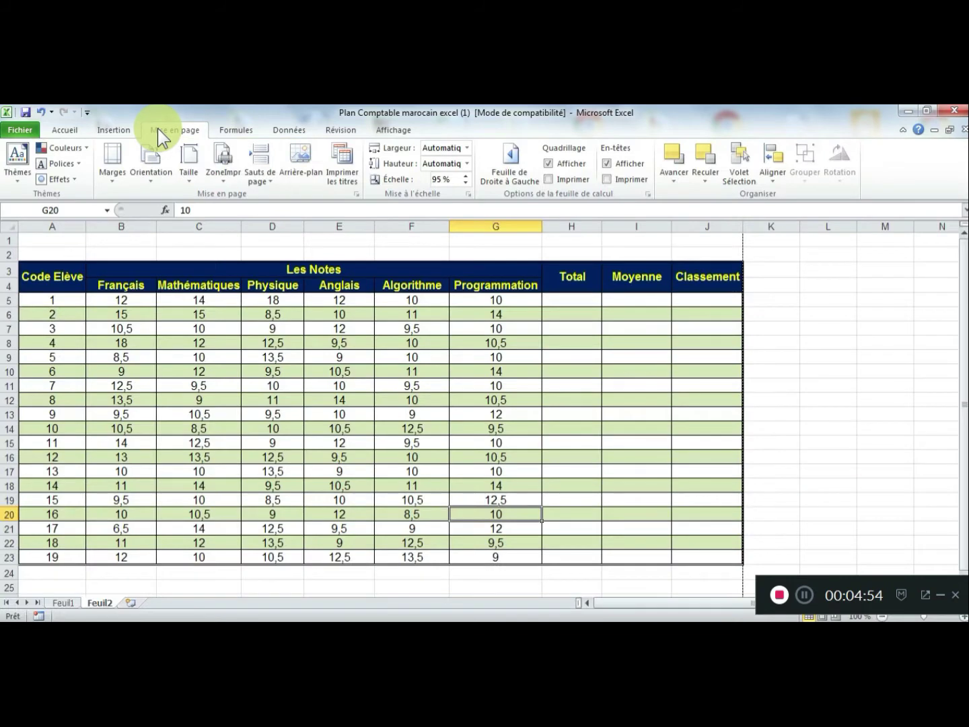
pyautogui.click(115, 180)
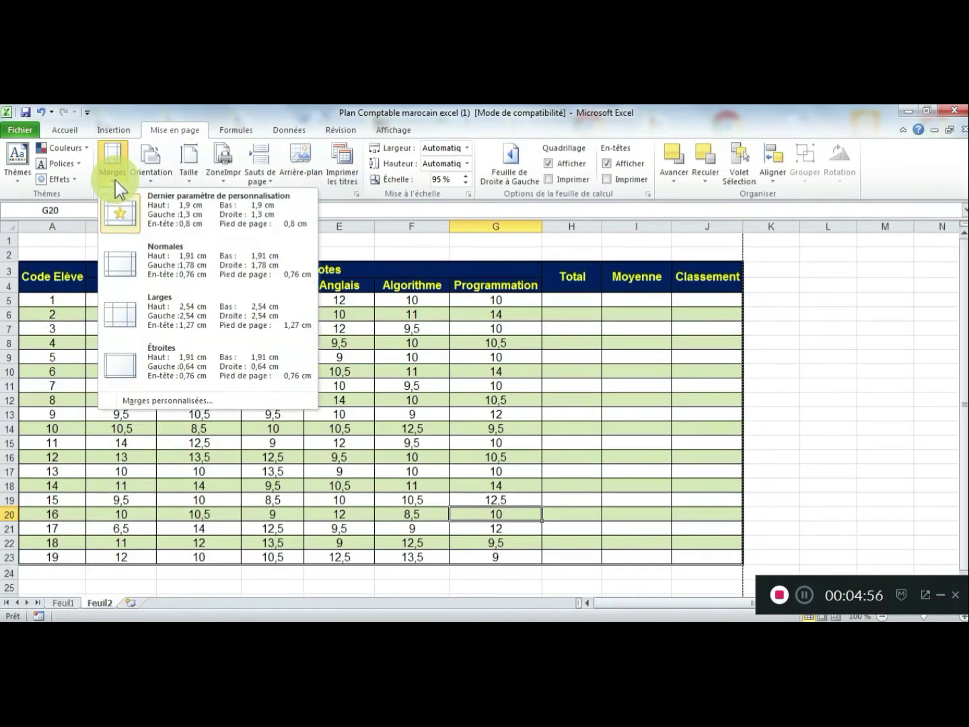
pyautogui.click(163, 401)
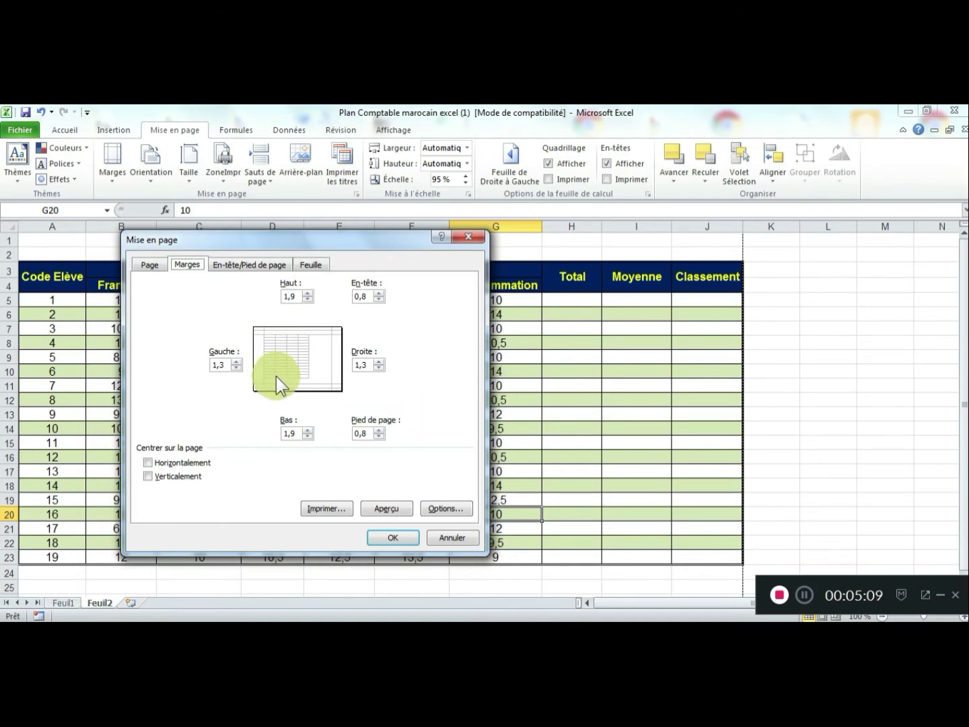
pyautogui.click(150, 463)
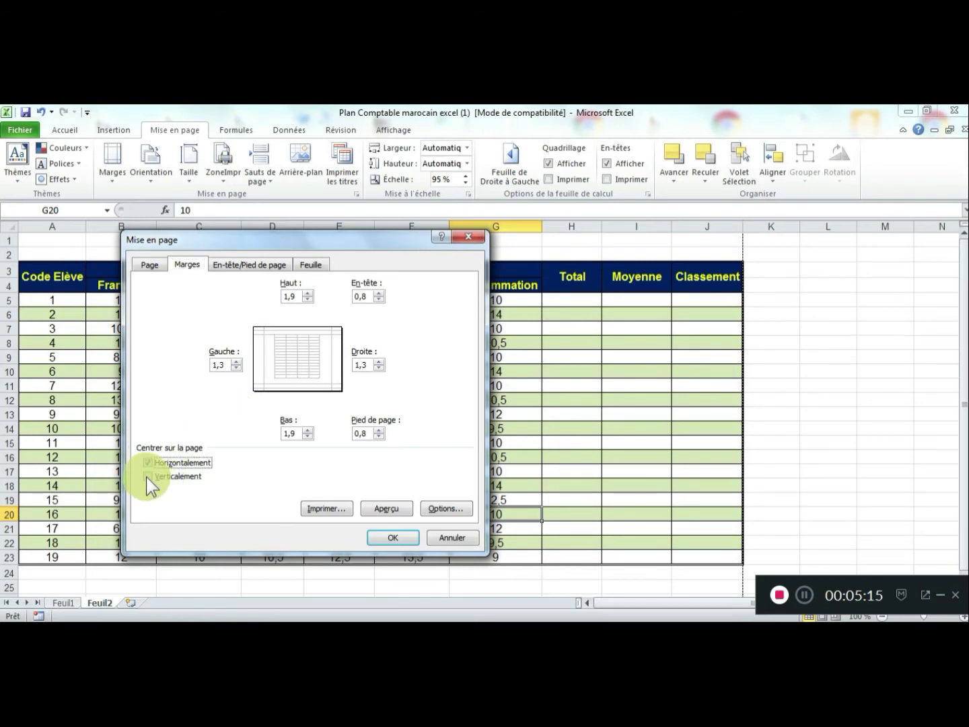
pyautogui.click(148, 476)
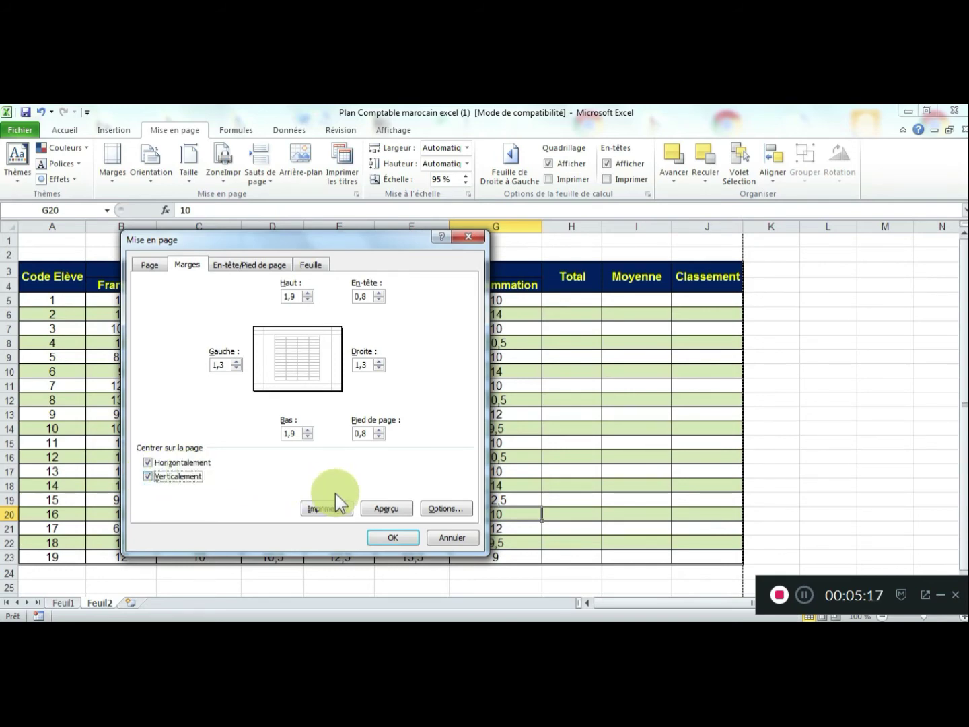
pyautogui.click(395, 539)
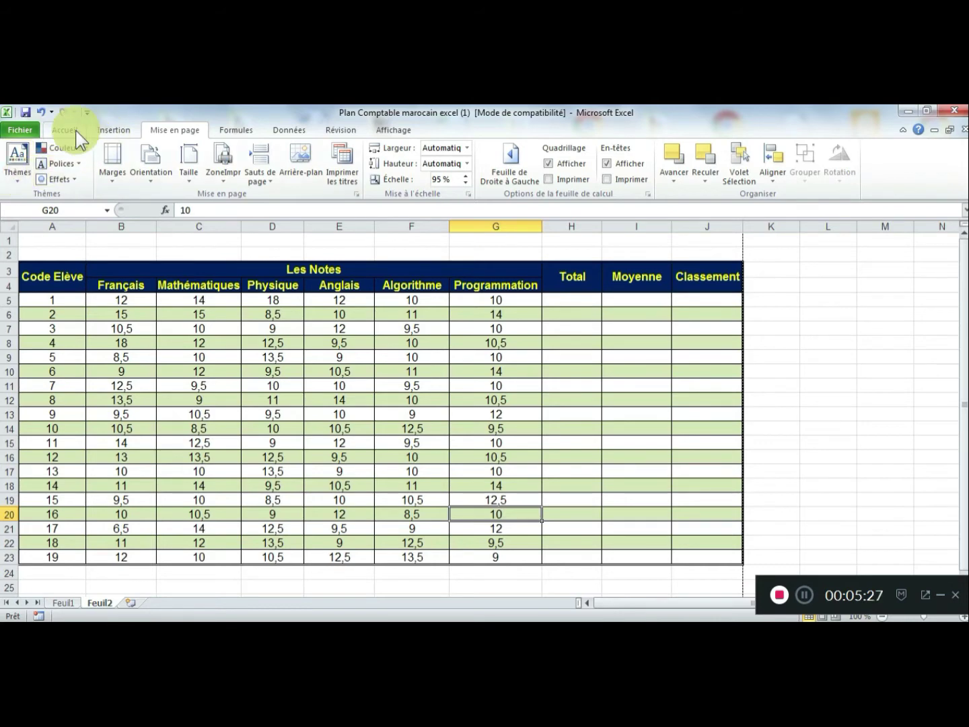
# Step: Check the centered grades table in the print preview and return to the worksheet
pyautogui.click(25, 130)
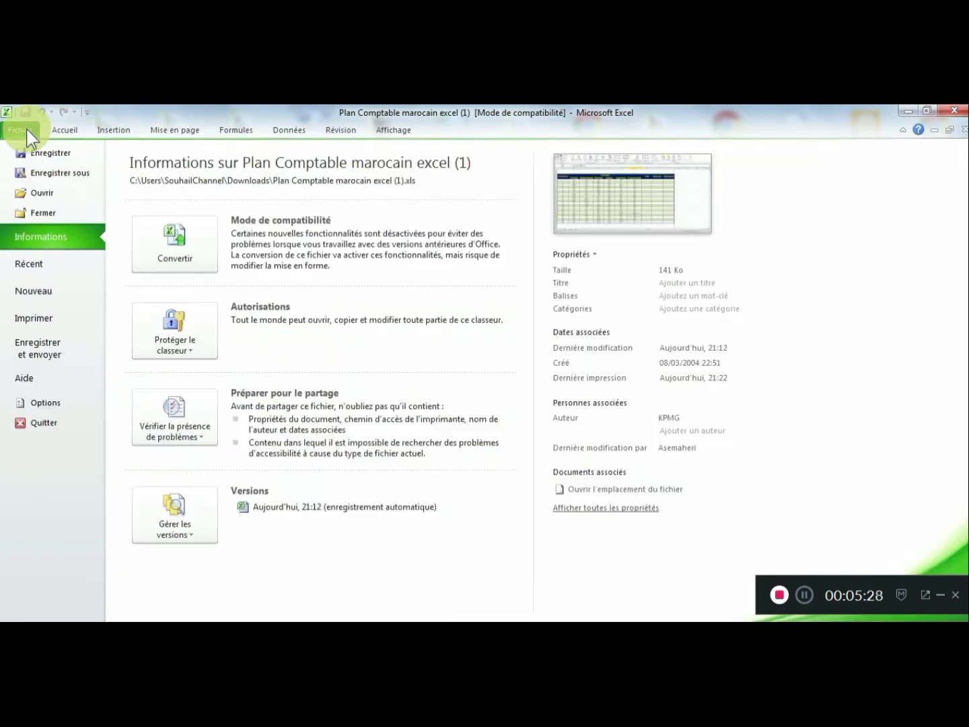
pyautogui.click(47, 316)
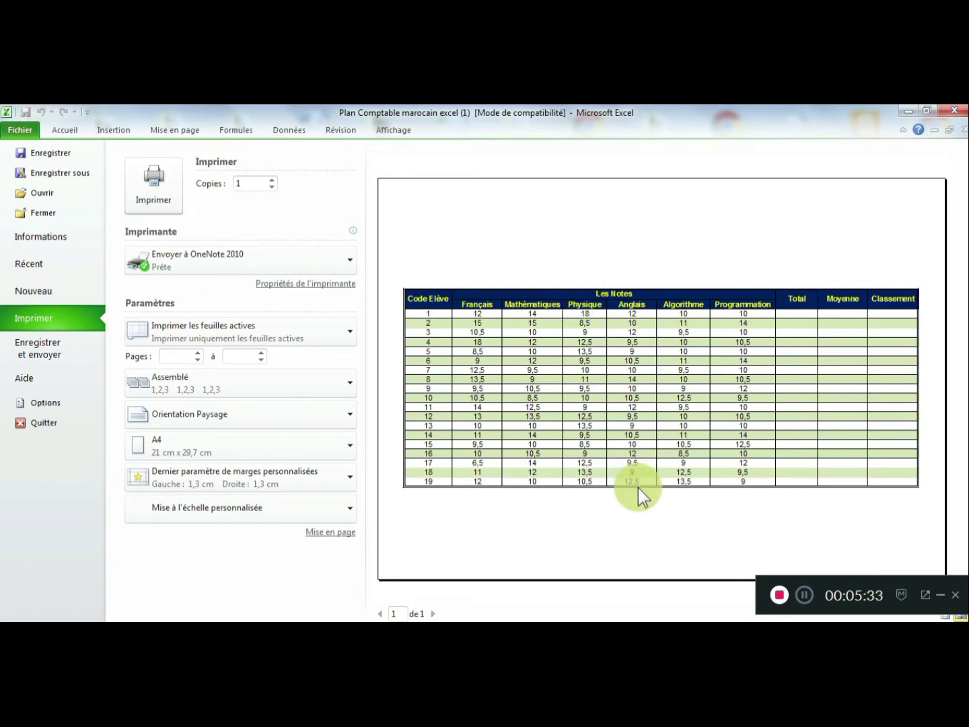
pyautogui.click(20, 130)
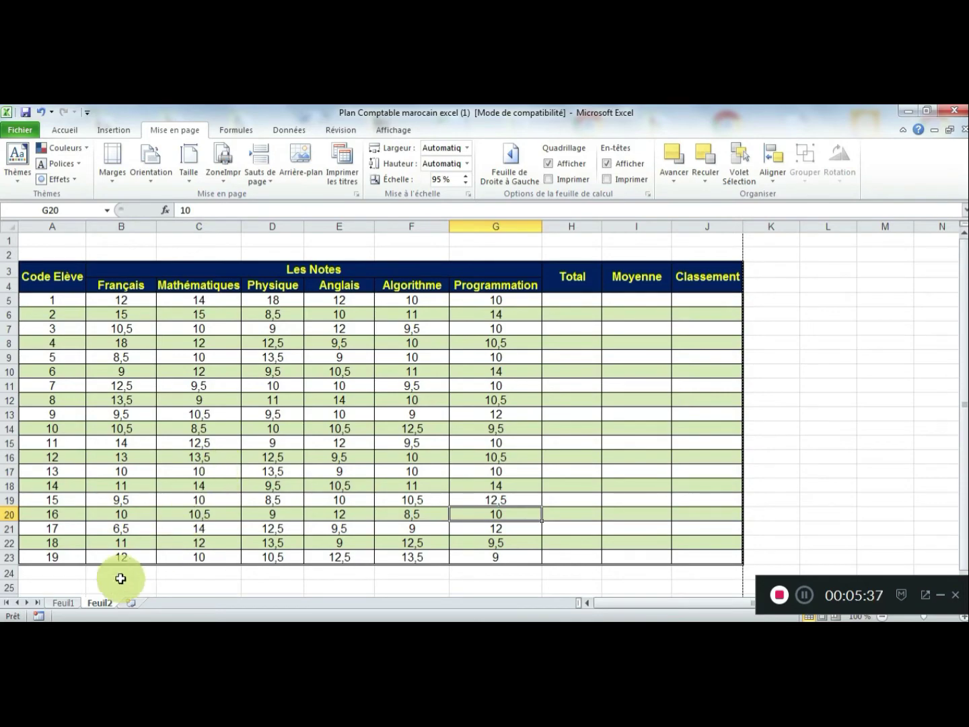
# Step: Switch to the Feuil1 sheet and examine where the page breaks cut the PLAN COMPTABLE table
pyautogui.click(68, 604)
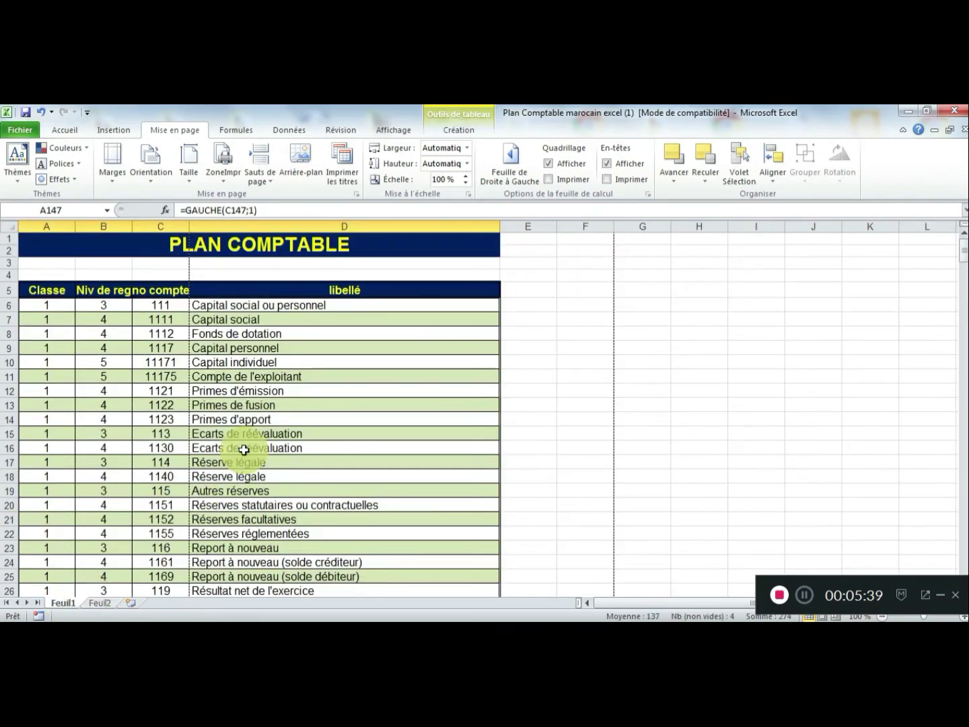
pyautogui.scroll(-1, 277, 403)
pyautogui.scroll(-20, 277, 402)
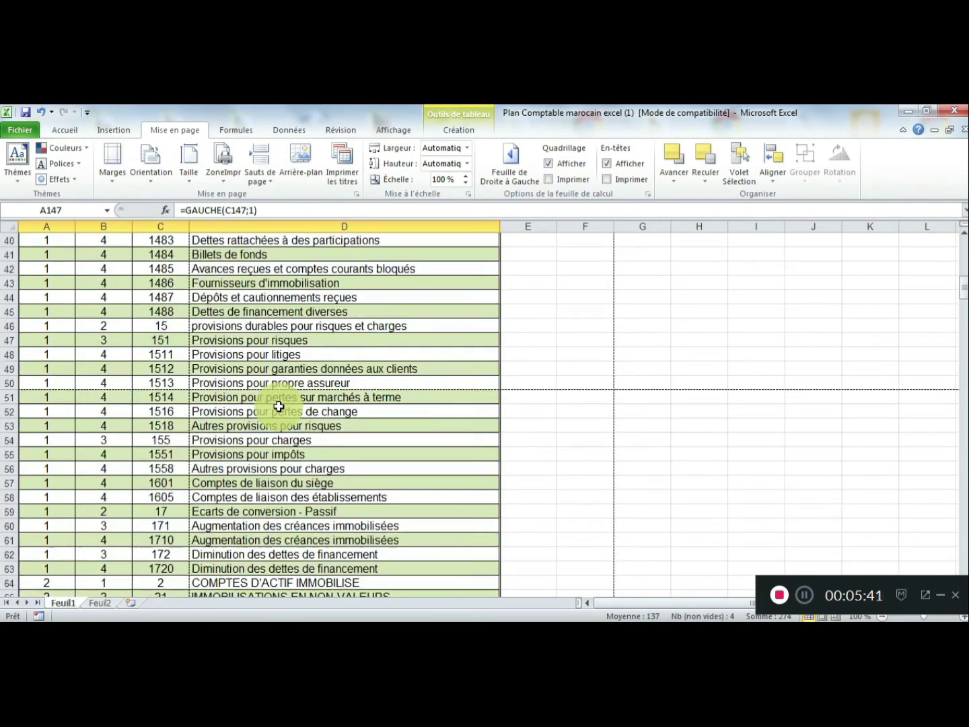
pyautogui.scroll(20, 280, 411)
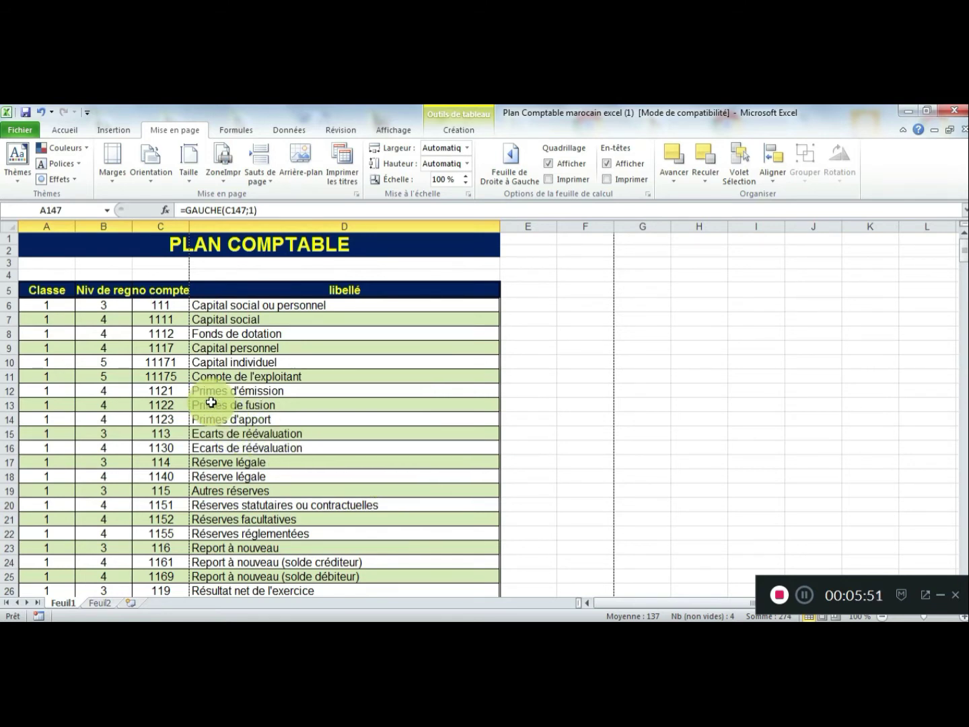
# Step: Preview the first four printed pages of the PLAN COMPTABLE table, then go back to page 1
pyautogui.click(23, 129)
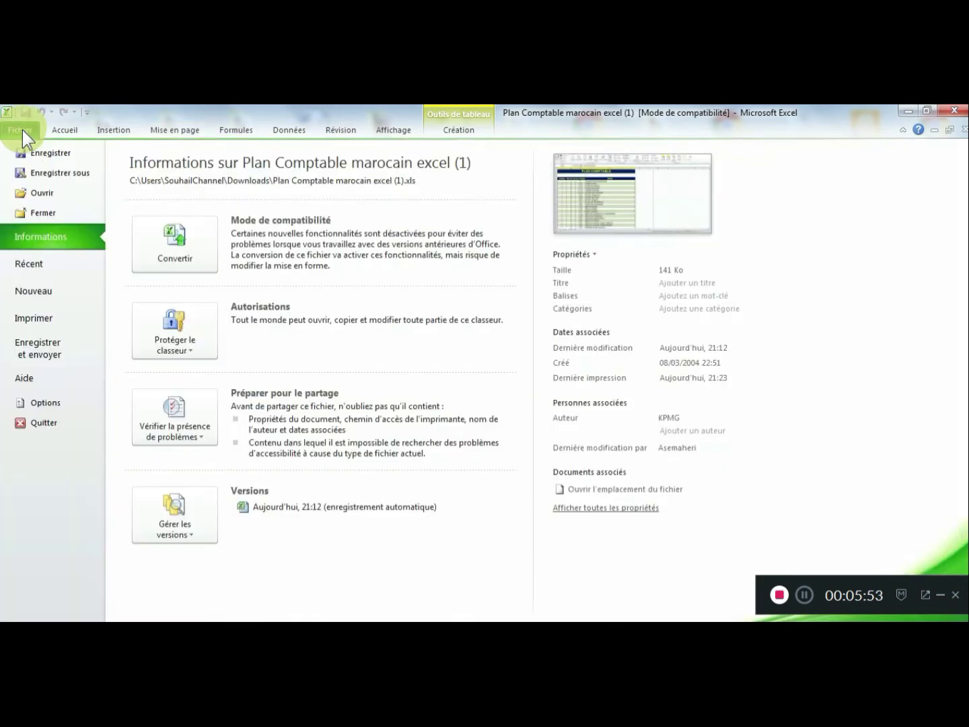
pyautogui.click(34, 318)
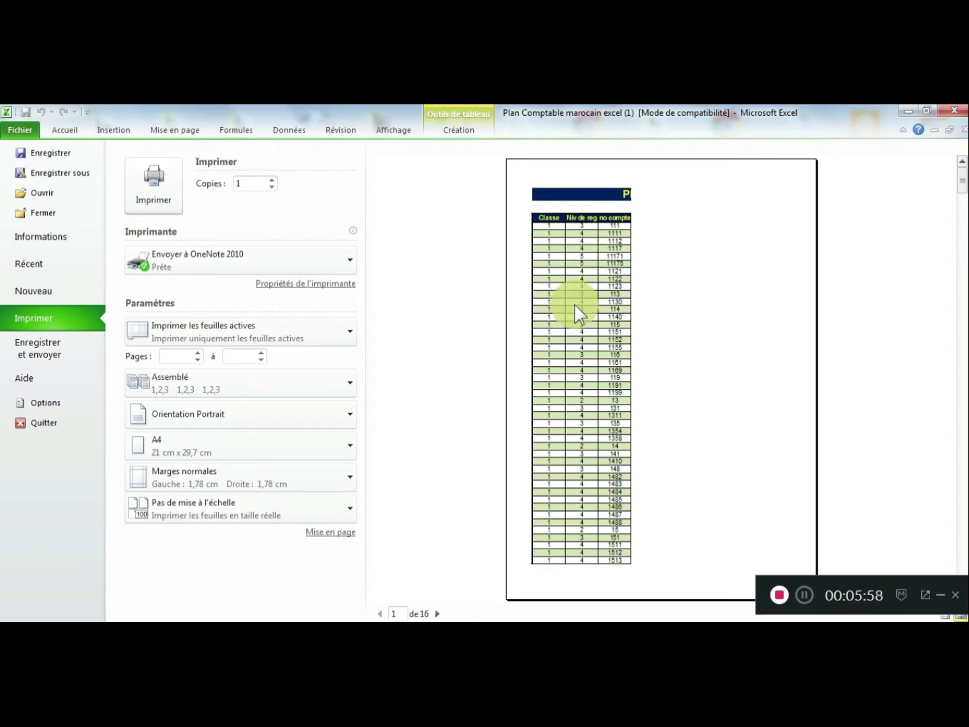
pyautogui.click(438, 614)
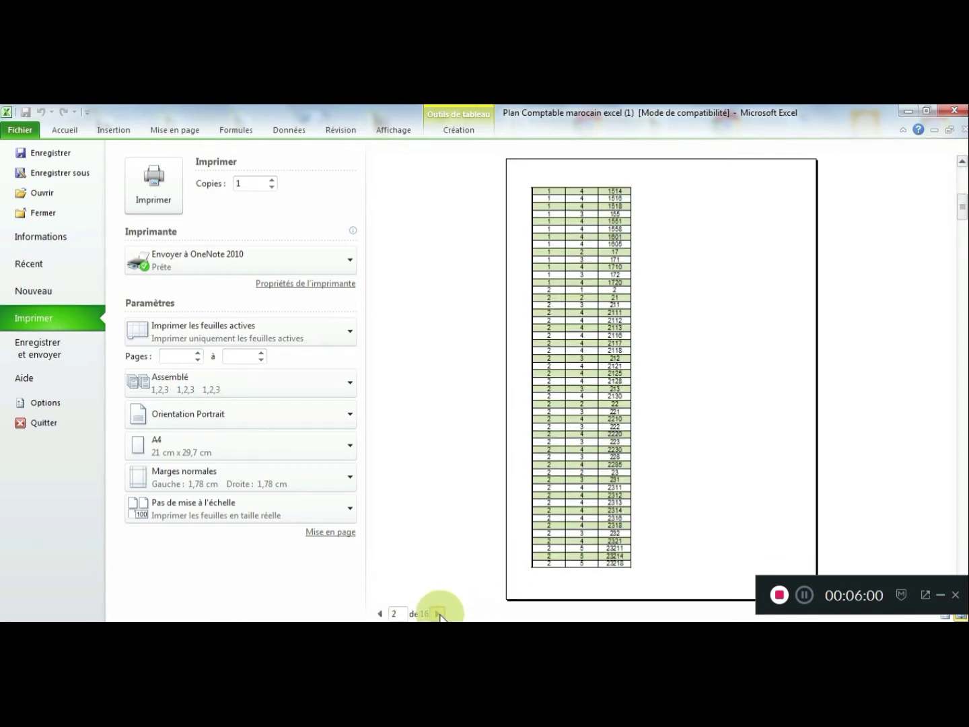
pyautogui.click(439, 613)
pyautogui.click(438, 614)
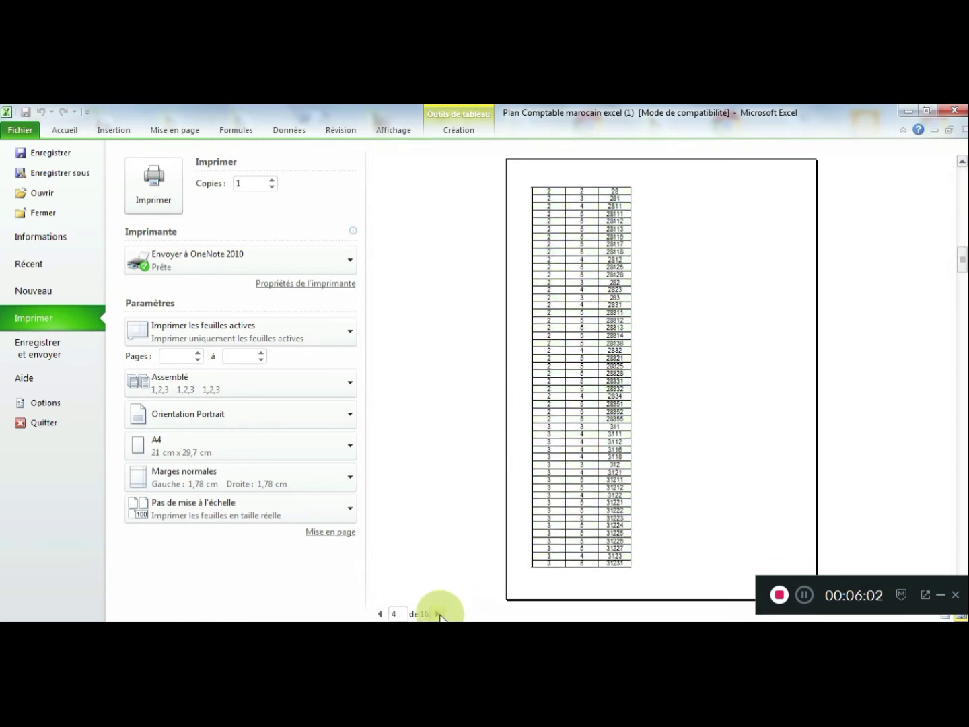
pyautogui.click(381, 614)
pyautogui.click(381, 613)
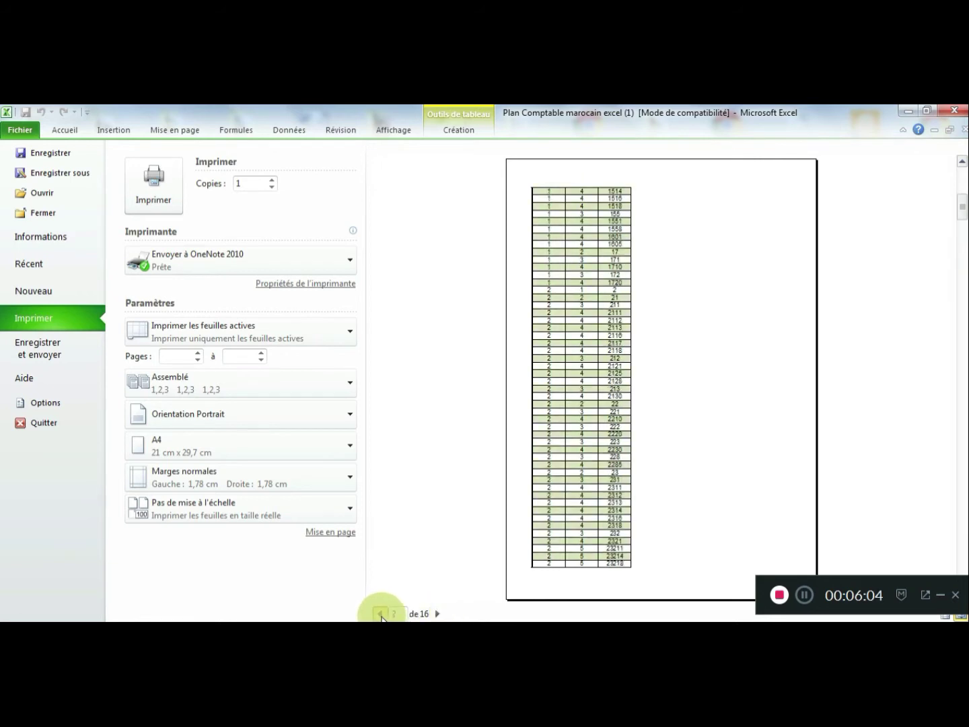
pyautogui.click(381, 613)
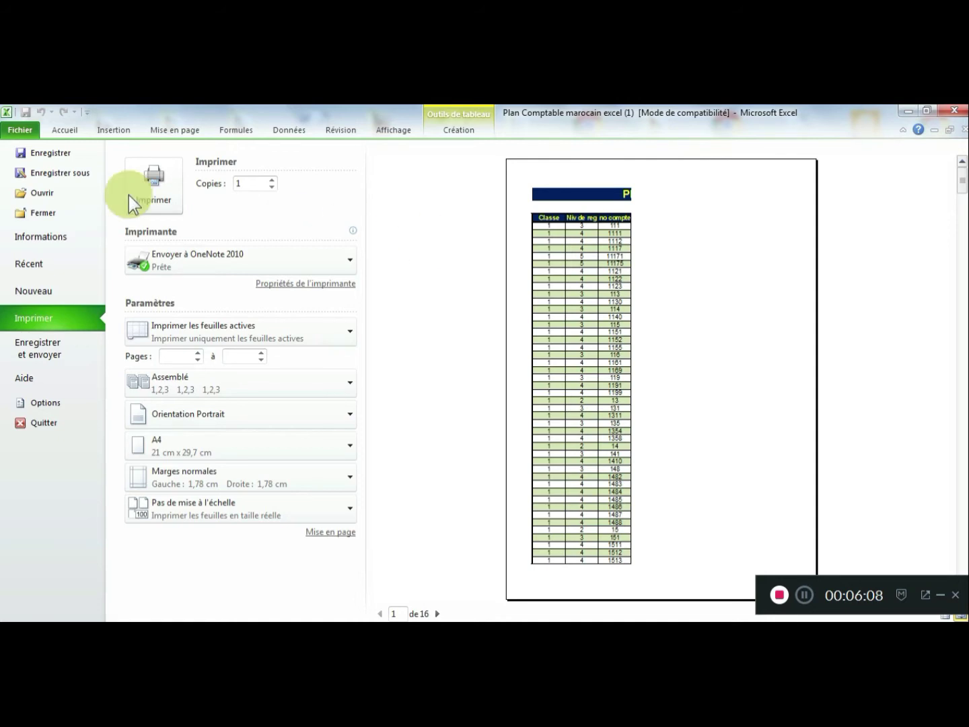
# Step: Set the custom left and right page margins of the Feuil1 sheet to 0,8 cm
pyautogui.click(166, 128)
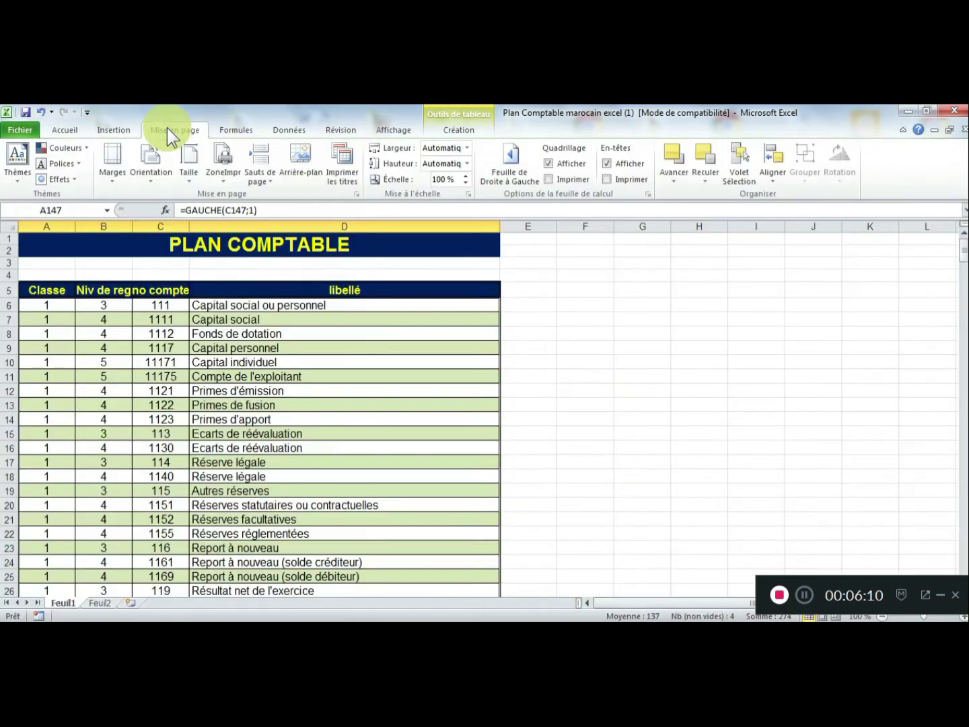
pyautogui.click(112, 180)
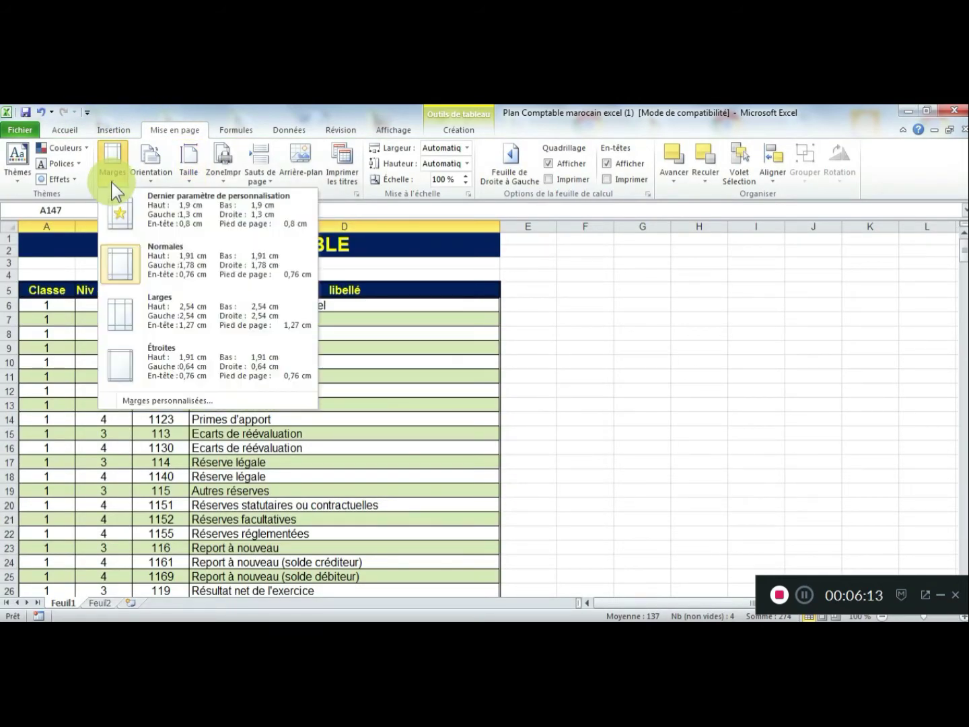
pyautogui.click(154, 400)
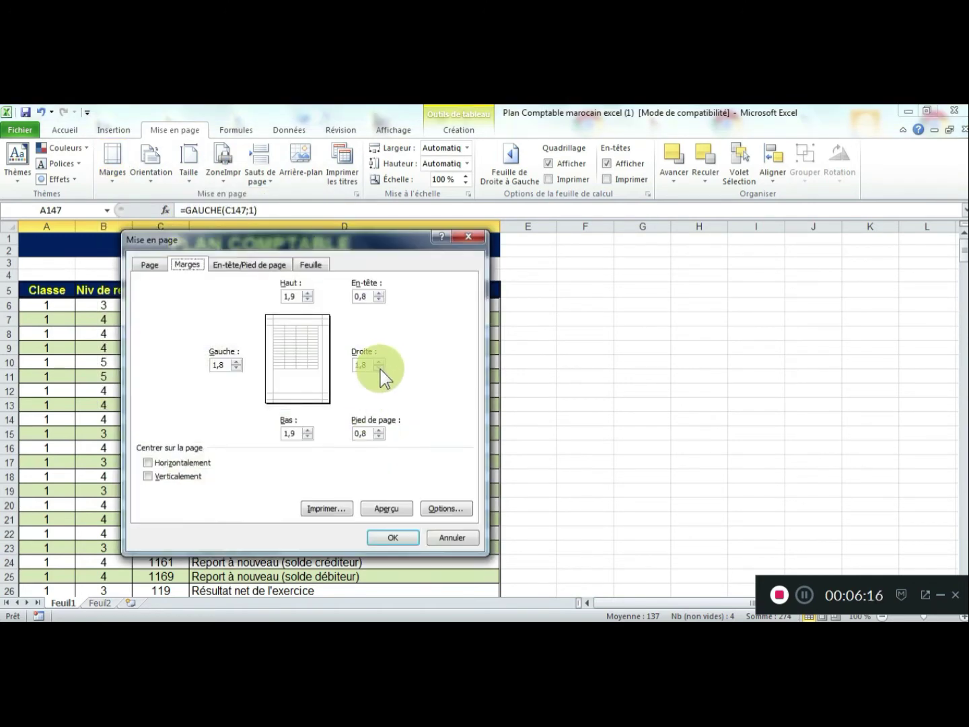
pyautogui.click(381, 371)
pyautogui.write('0,8')
pyautogui.click(239, 367)
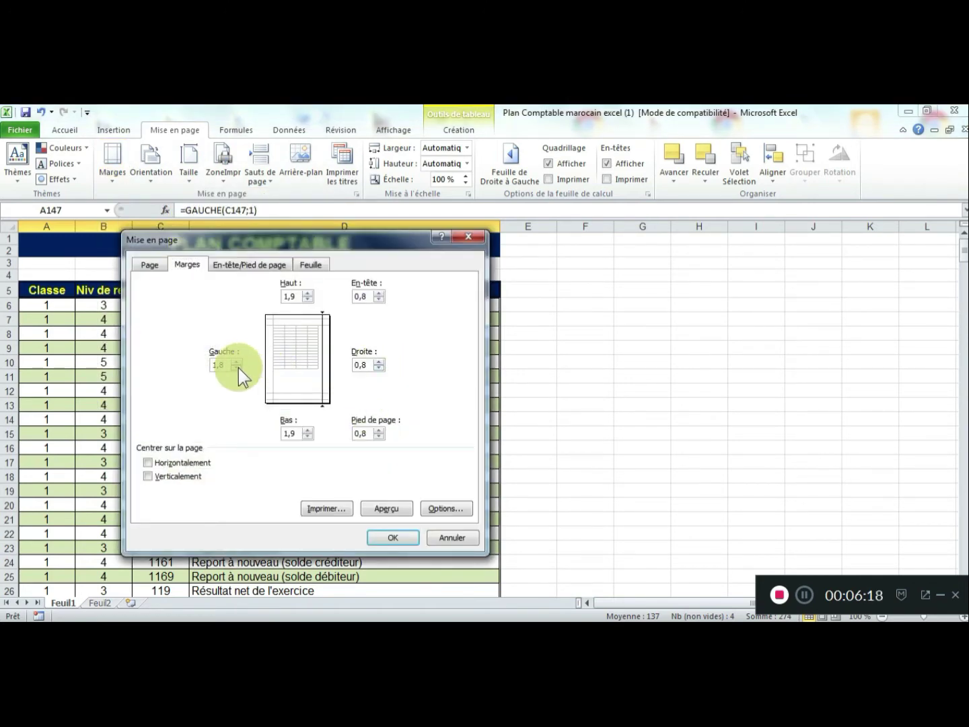
pyautogui.write('0,8')
pyautogui.click(396, 536)
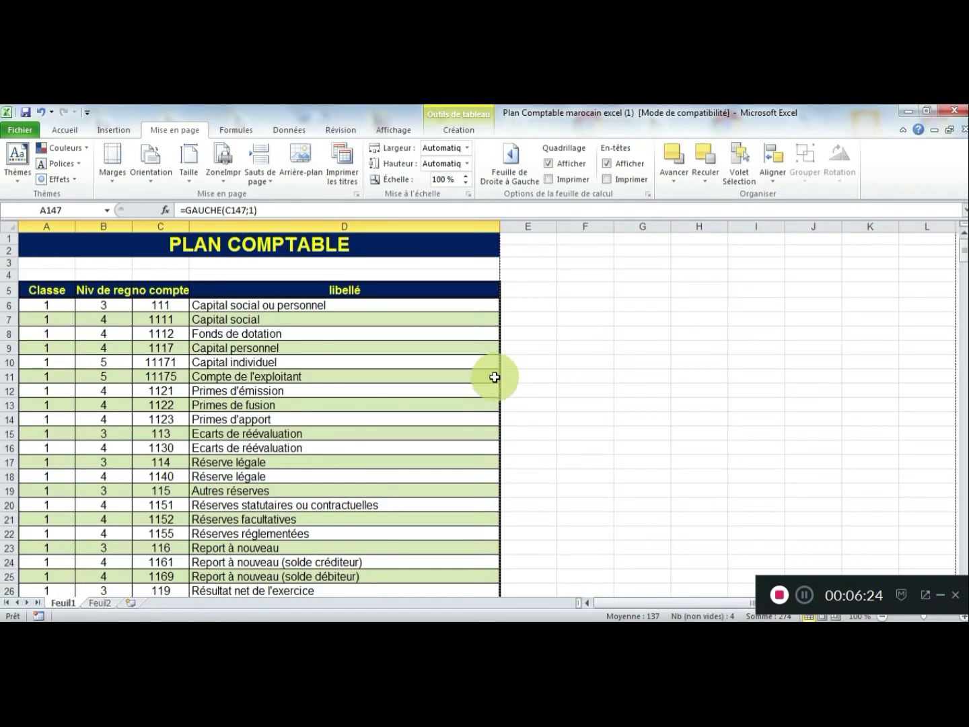
# Step: Page through the print preview of the PLAN COMPTABLE table to check its layout with the 0,8 cm side margins
pyautogui.click(26, 133)
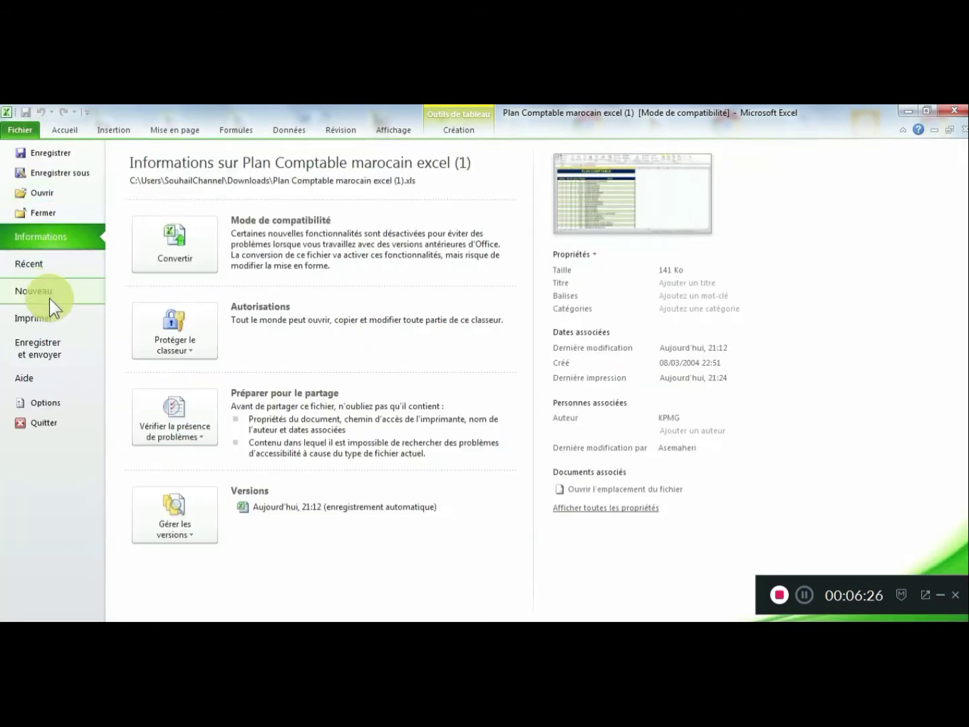
pyautogui.click(45, 317)
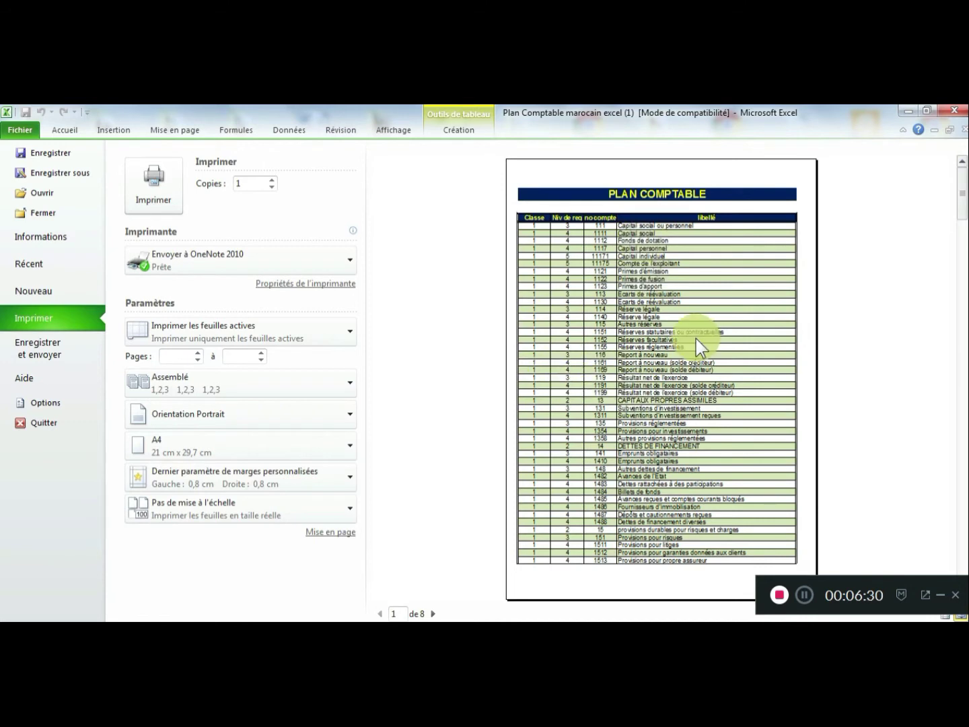
pyautogui.click(434, 614)
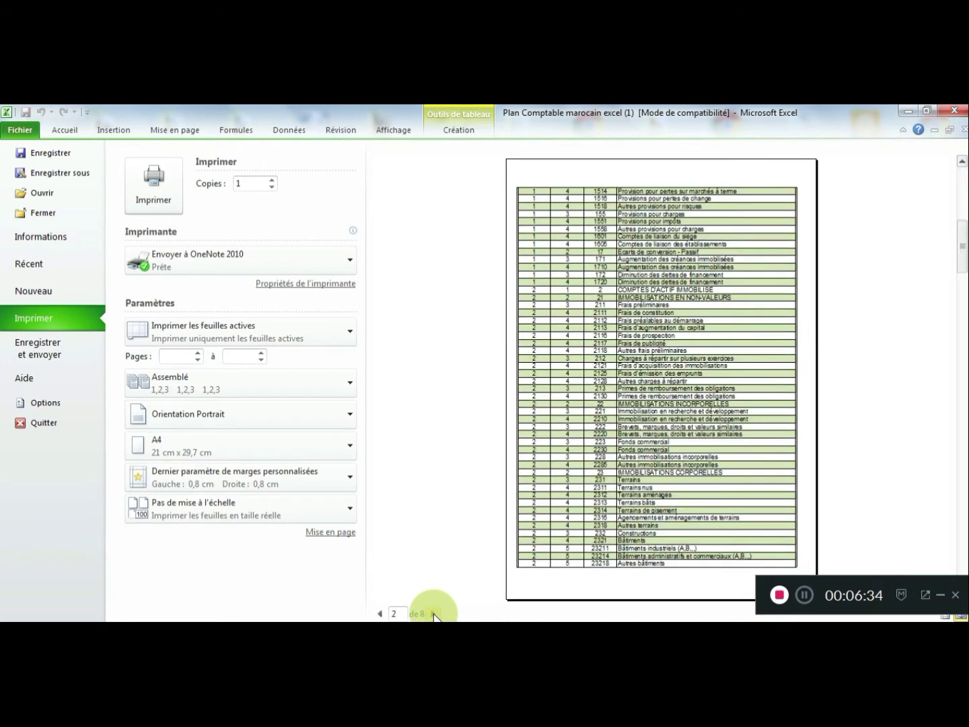
pyautogui.click(434, 614)
pyautogui.click(434, 614)
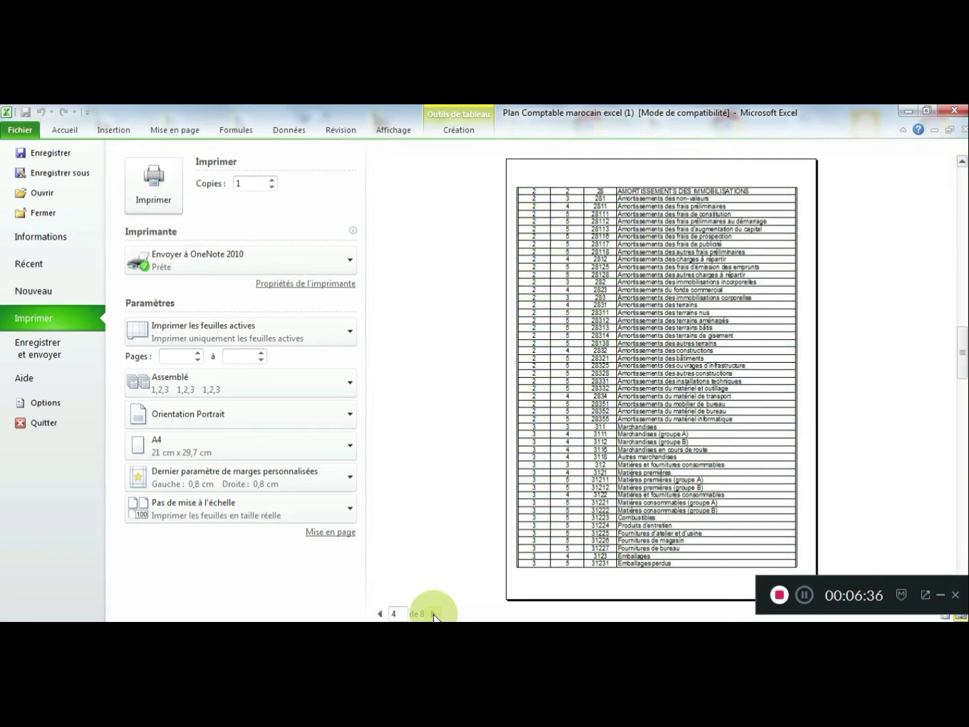
pyautogui.click(379, 615)
pyautogui.click(378, 614)
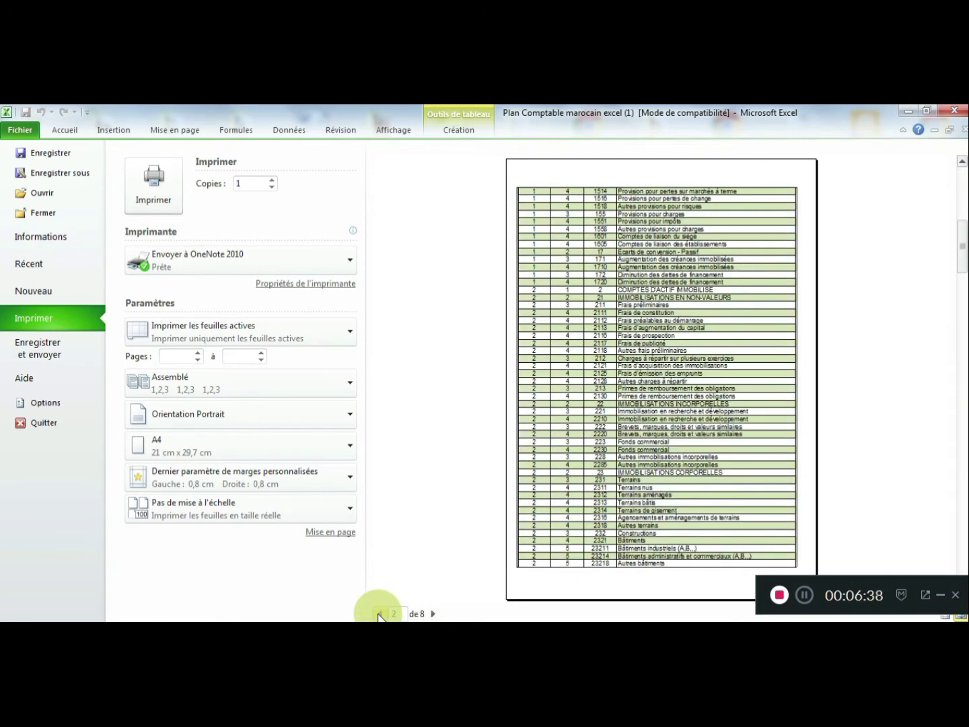
# Step: Compare pages 1 and 2 of the print preview to check whether the column header row repeats
pyautogui.click(379, 614)
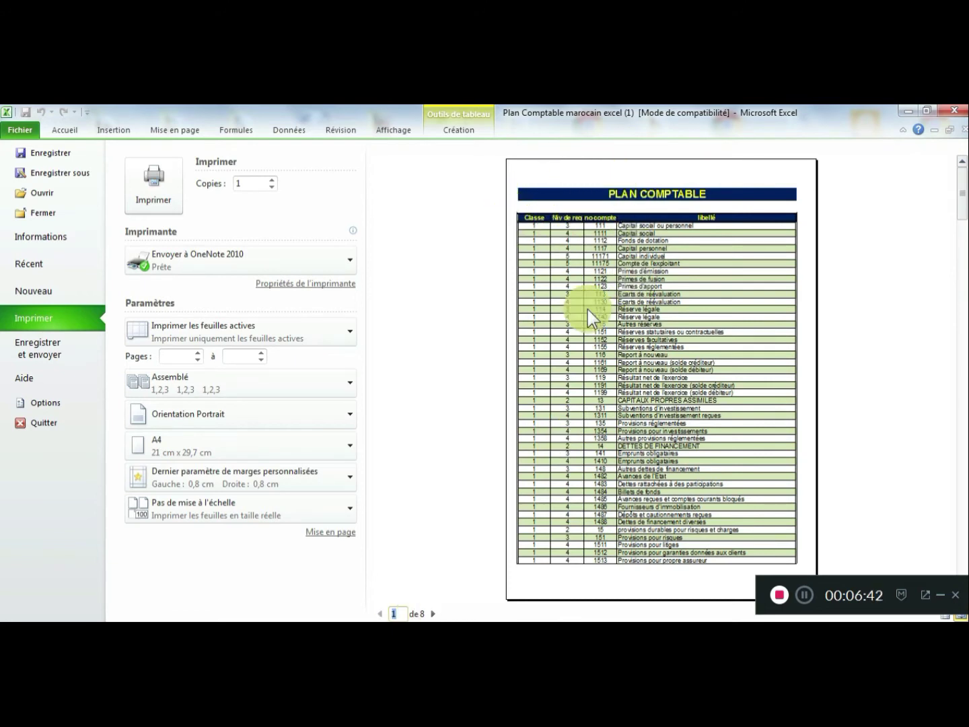
pyautogui.click(434, 615)
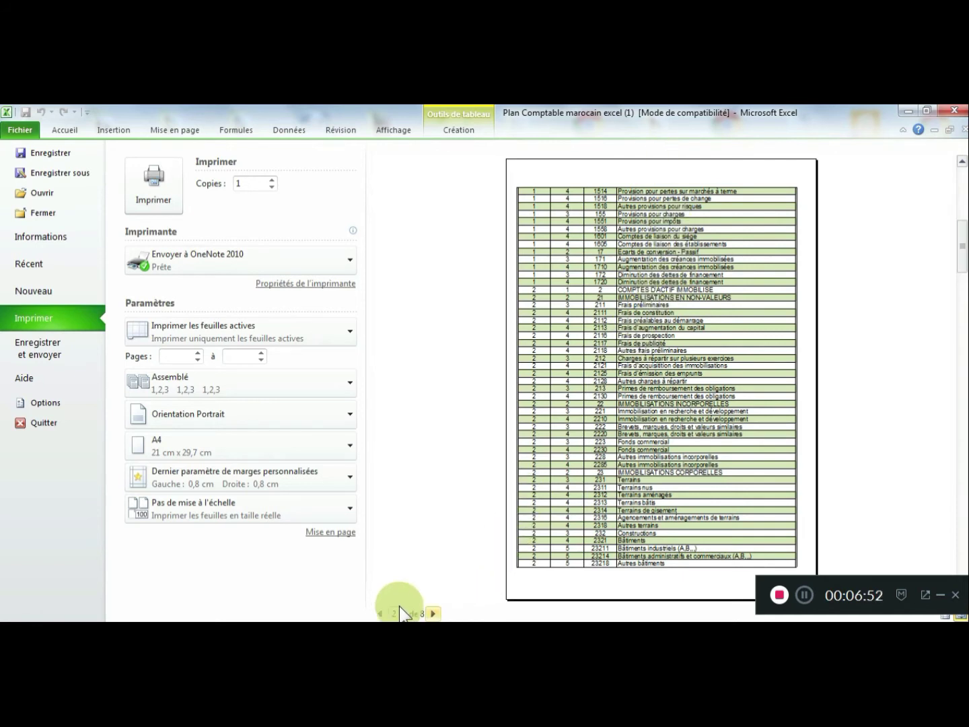
pyautogui.click(379, 614)
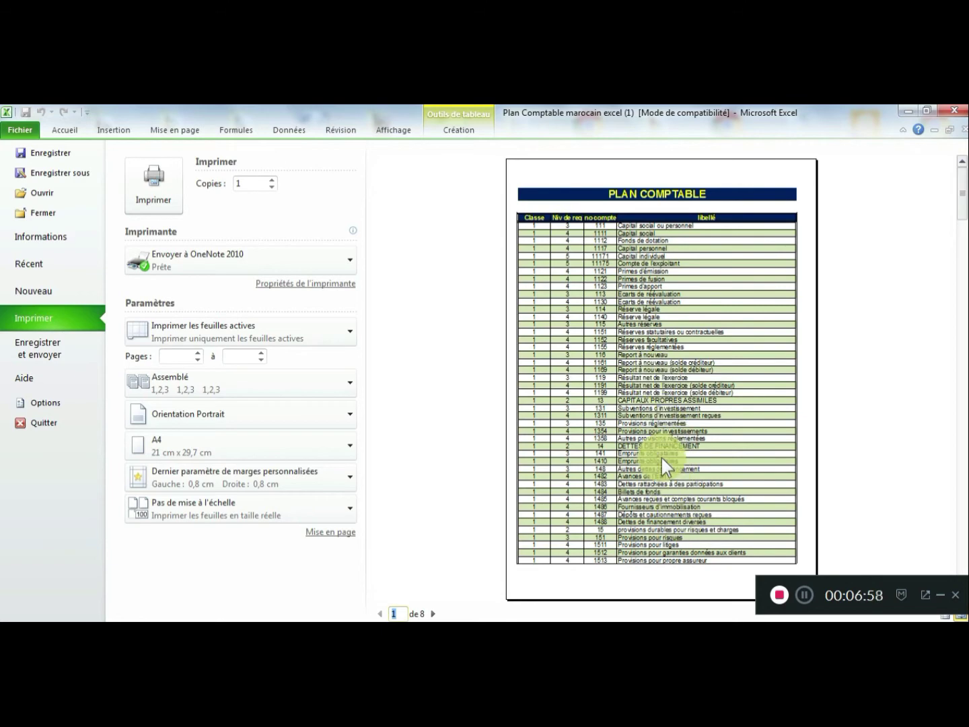
# Step: Set row 5 ($5:$5), the column headers of Feuil1, as the print title row repeated at the top of each page
pyautogui.click(173, 130)
pyautogui.click(220, 365)
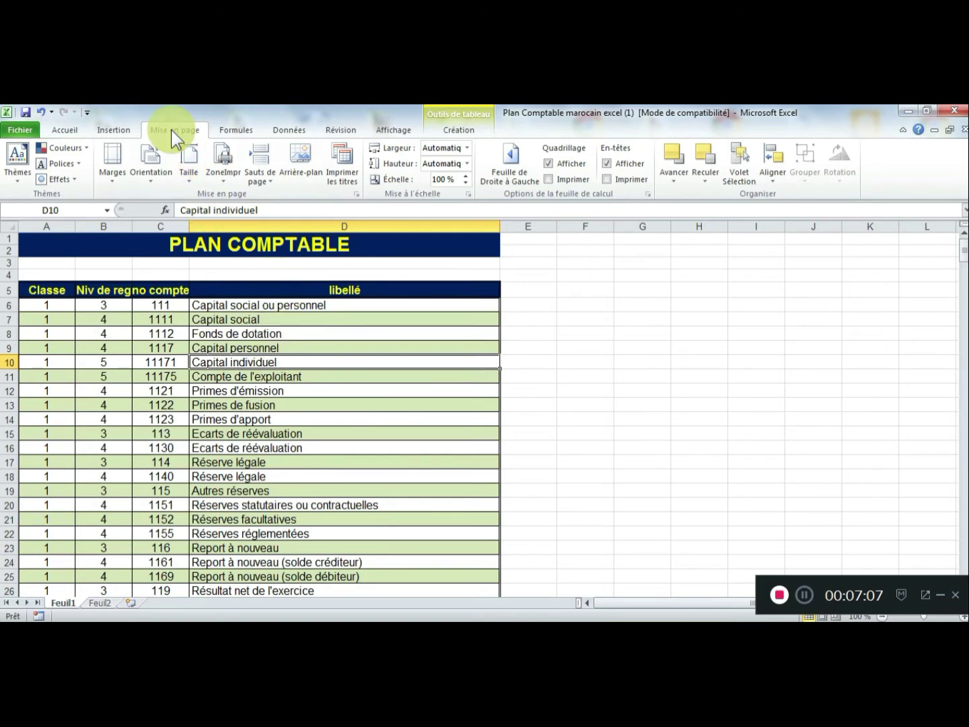
pyautogui.click(351, 163)
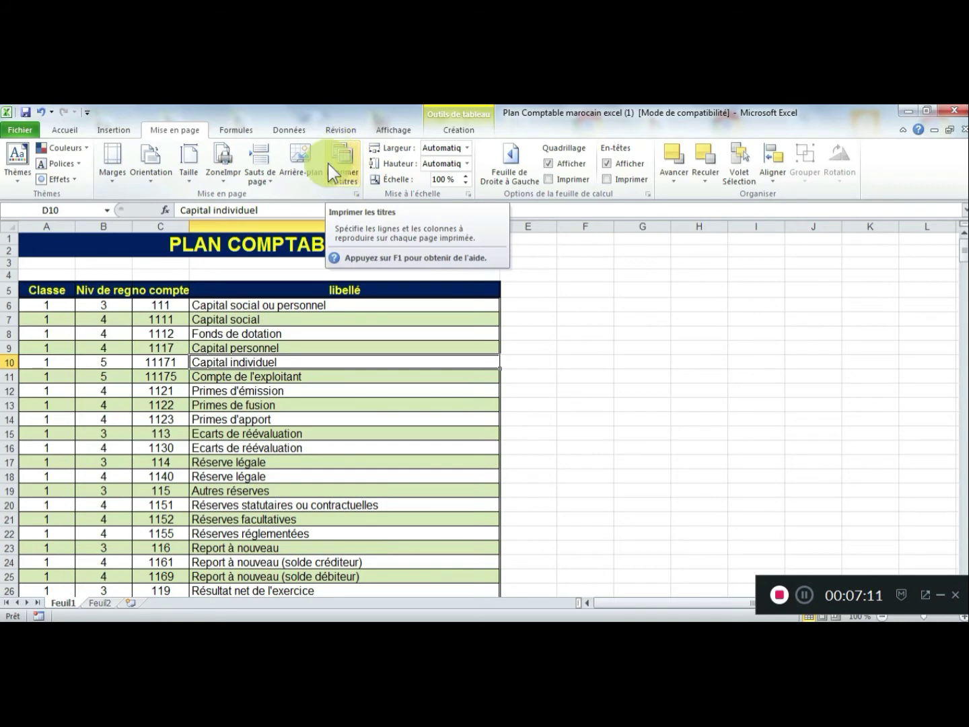
pyautogui.click(351, 179)
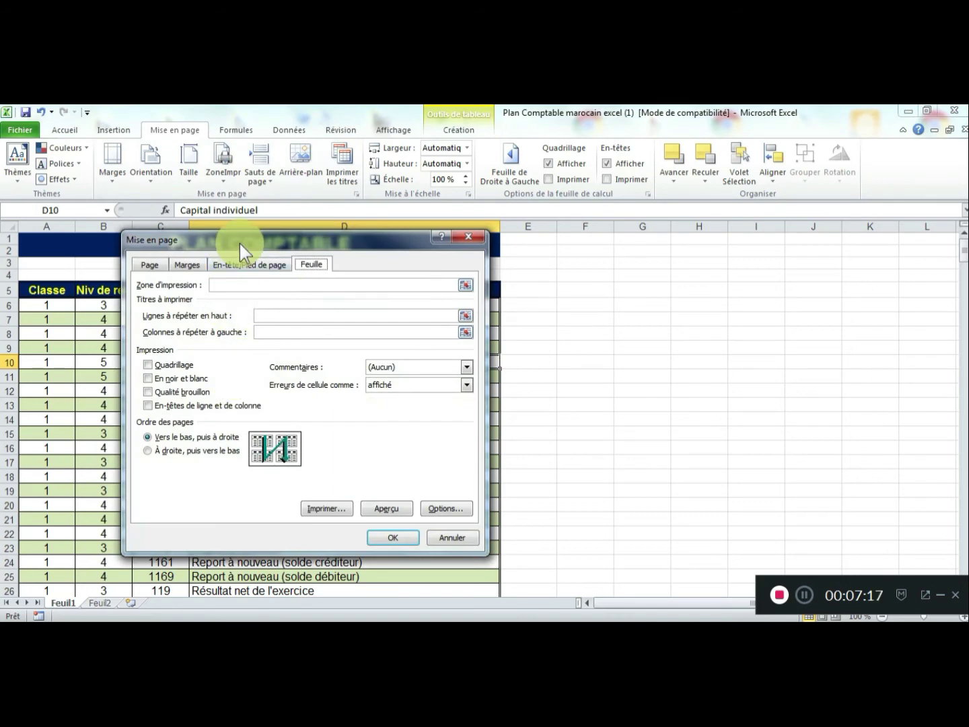
pyautogui.moveTo(239, 244); pyautogui.dragTo(485, 270)
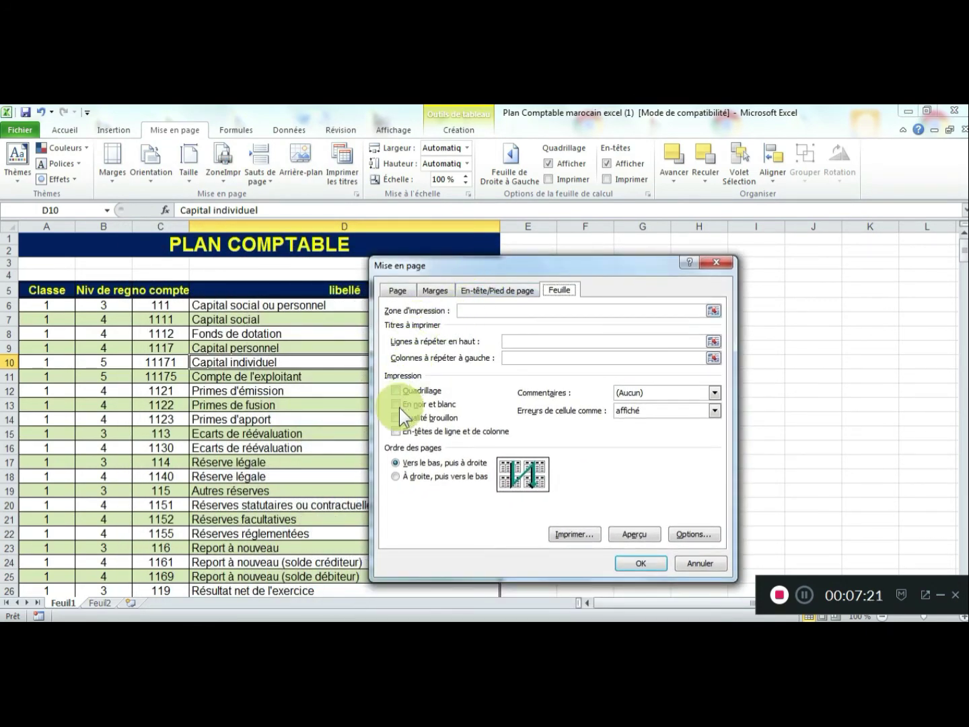
pyautogui.click(503, 342)
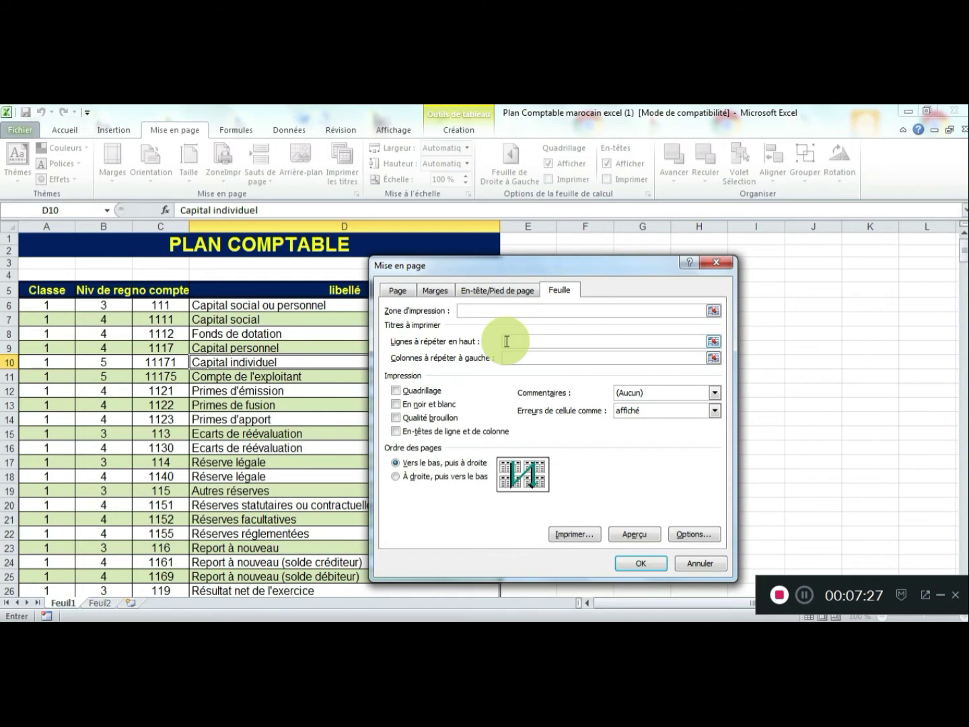
pyautogui.click(9, 289)
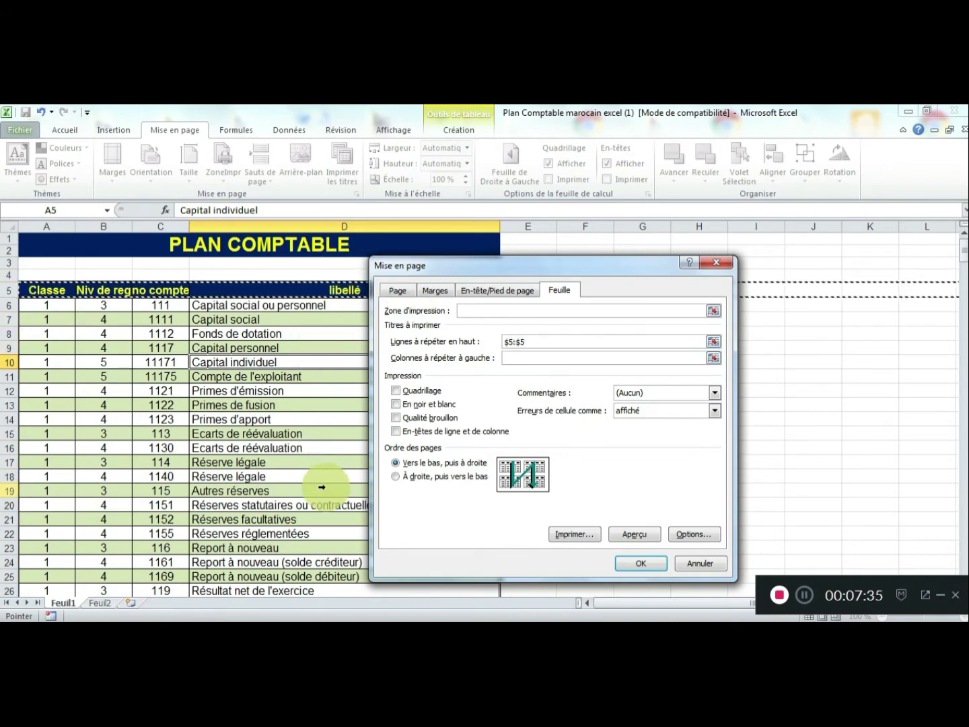
pyautogui.click(637, 563)
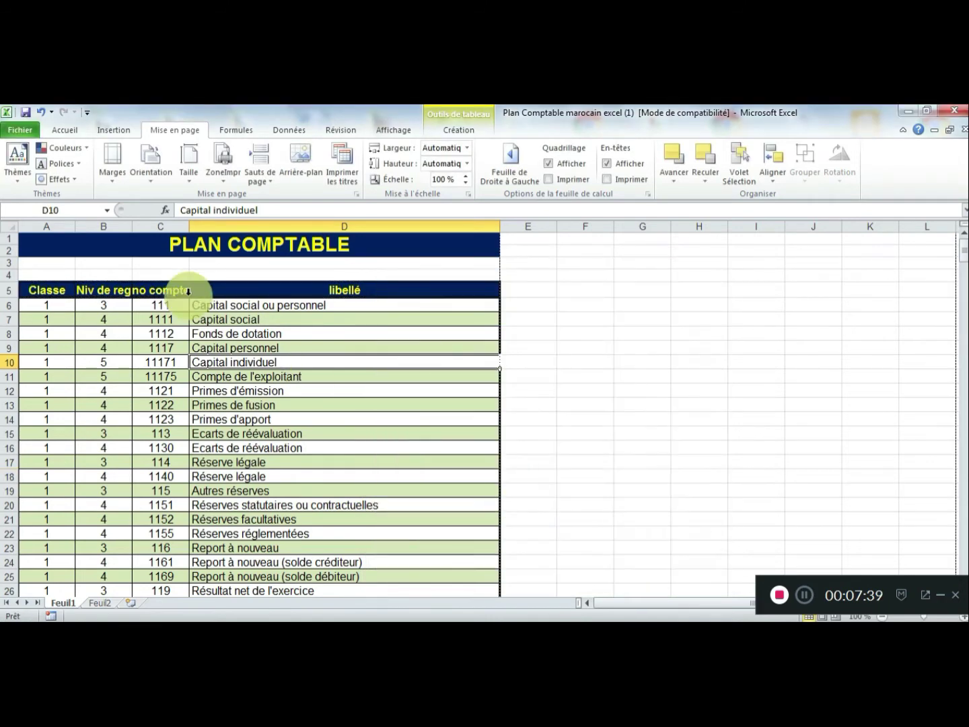
# Step: Preview the first four printed pages to check the repeated column headers, then go back to page 2
pyautogui.click(24, 131)
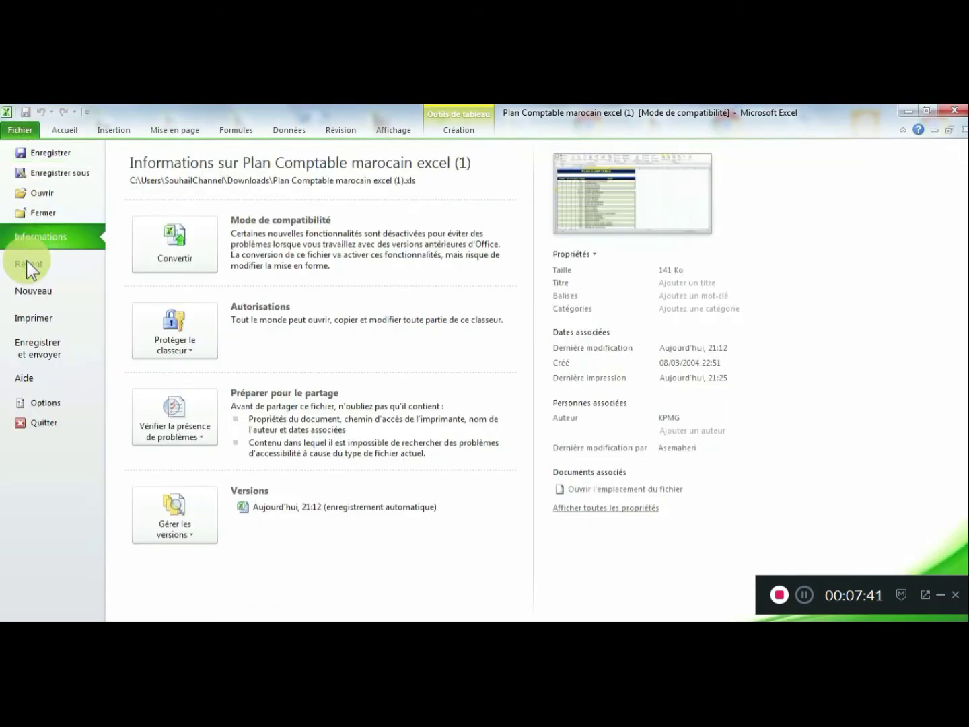
pyautogui.click(35, 317)
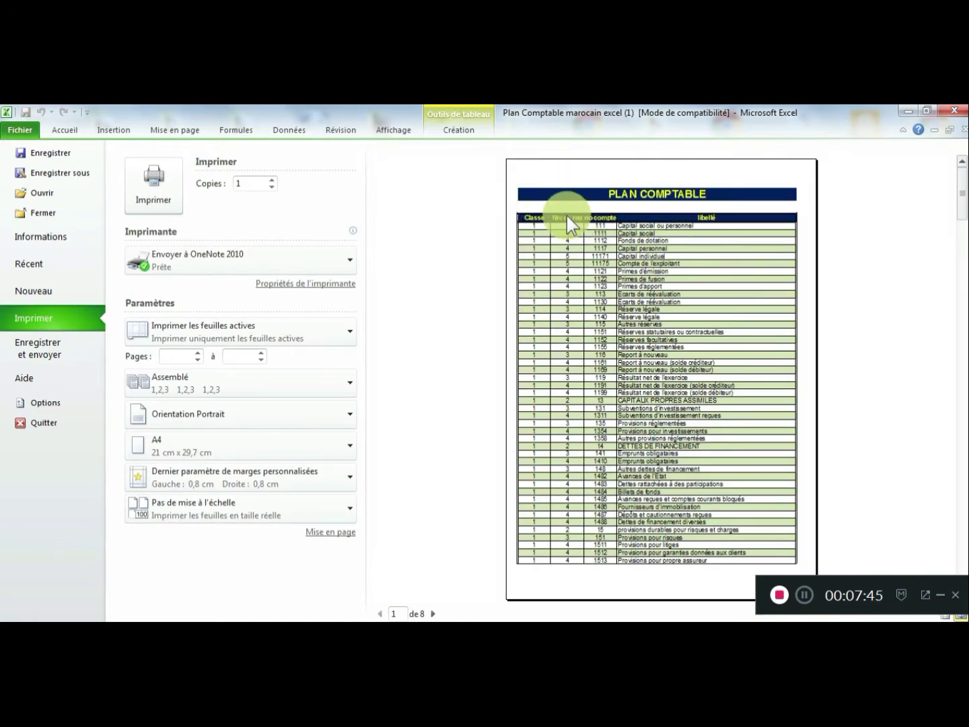
pyautogui.click(433, 614)
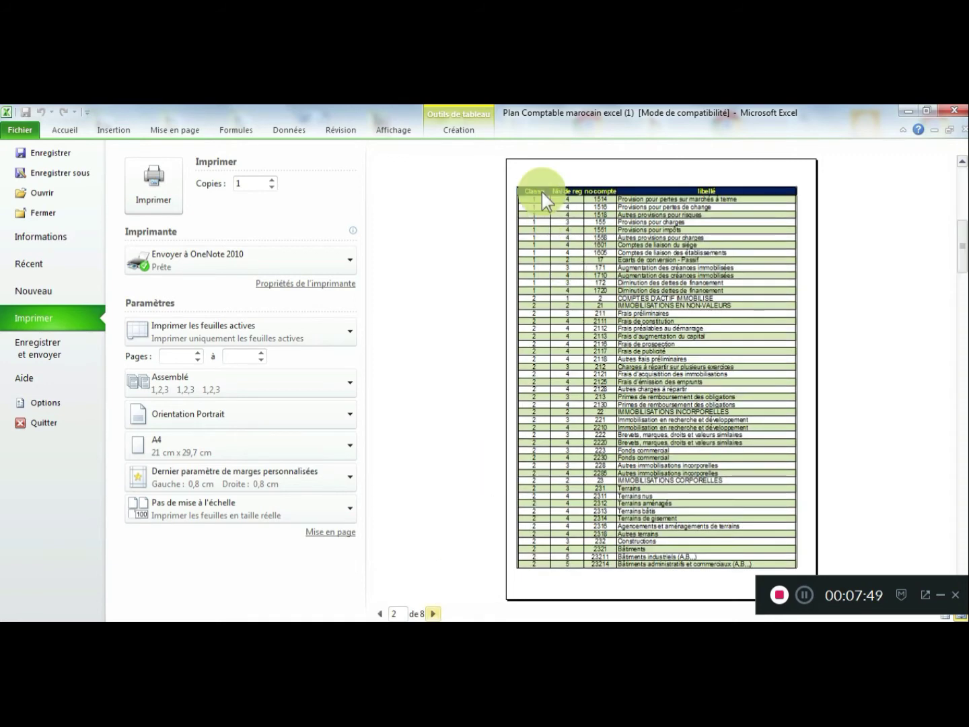
pyautogui.click(433, 614)
pyautogui.click(434, 613)
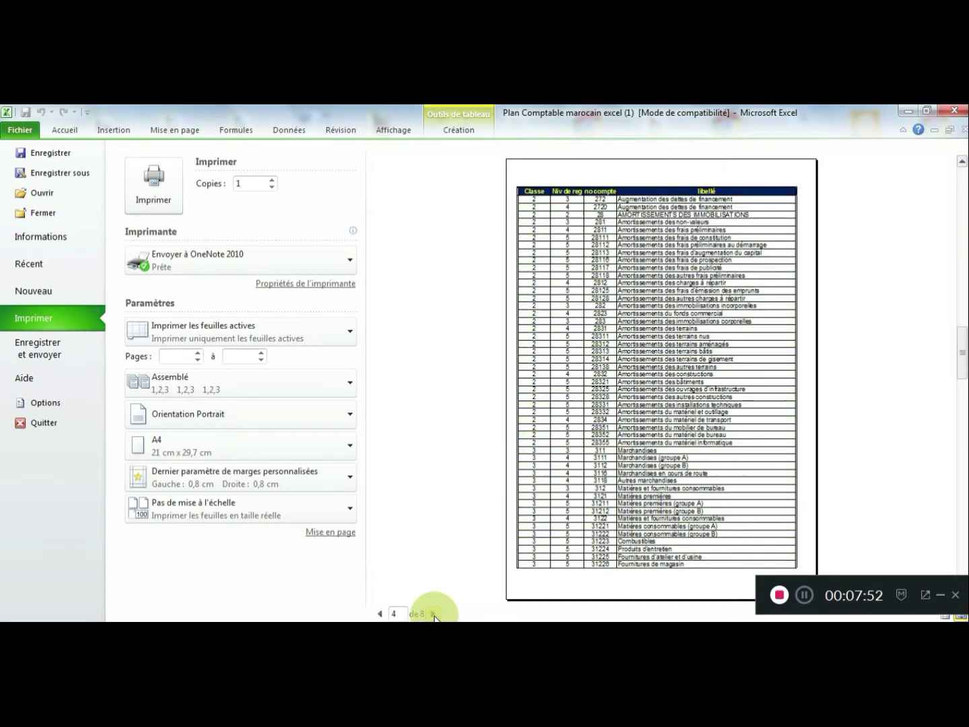
pyautogui.click(379, 614)
pyautogui.click(379, 614)
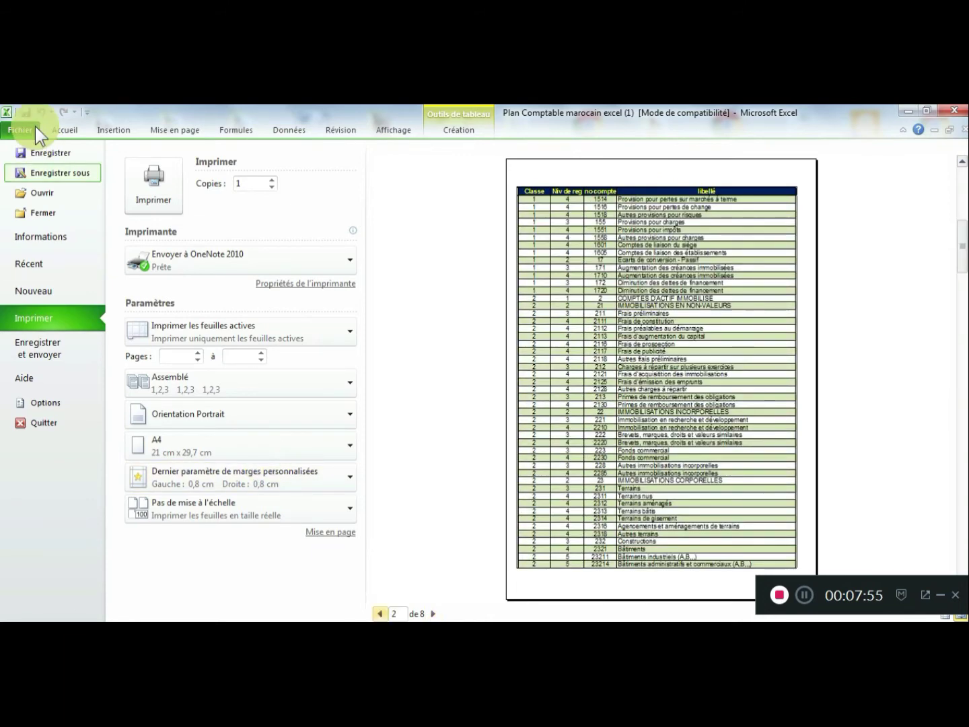
# Step: Replace the rows repeated at the top of each printed page with rows 1 to 5 ($1:$5), covering the title and column headers
pyautogui.click(173, 127)
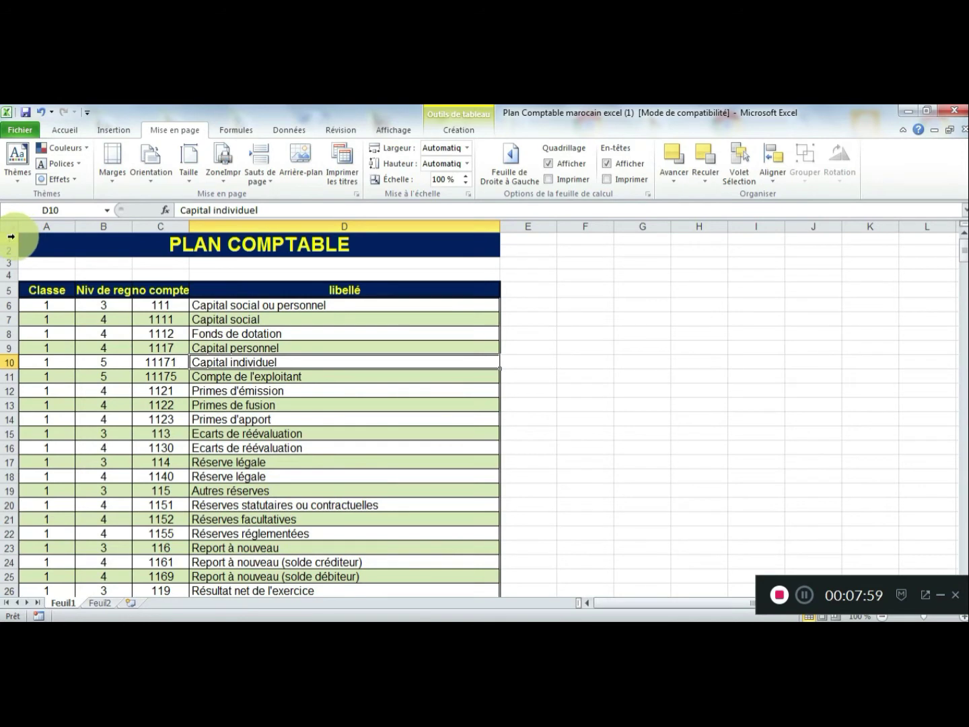
pyautogui.click(10, 237)
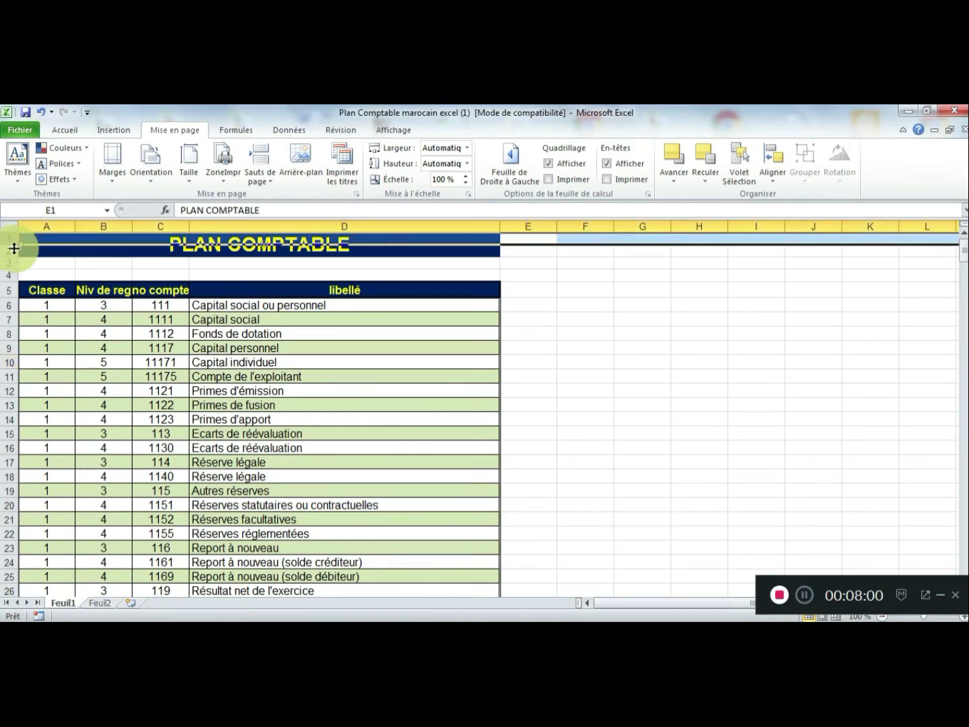
pyautogui.click(9, 289)
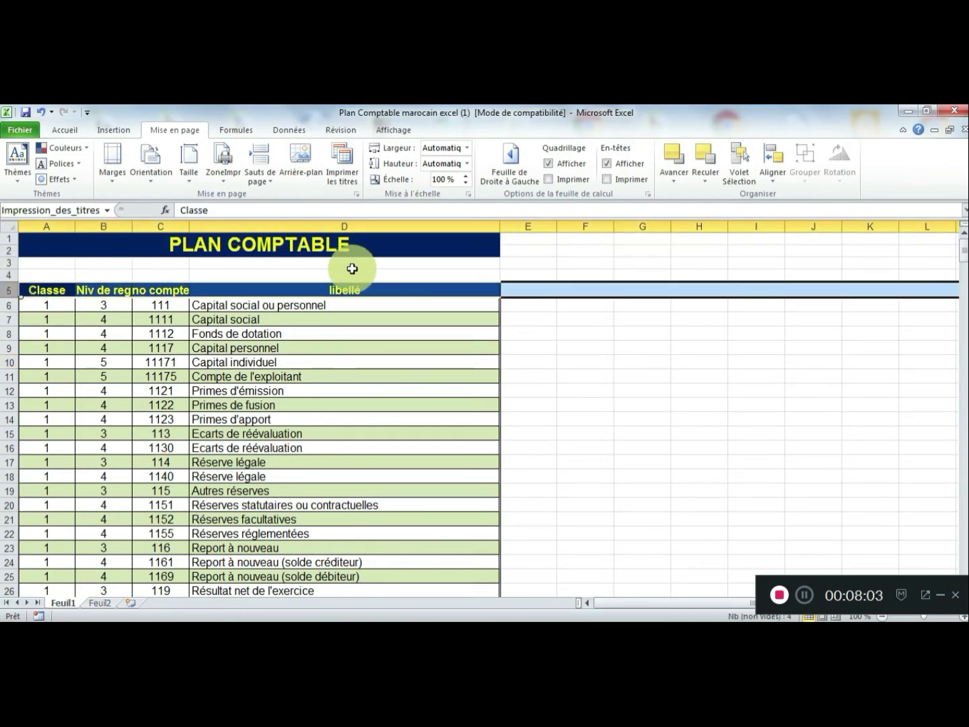
pyautogui.click(339, 348)
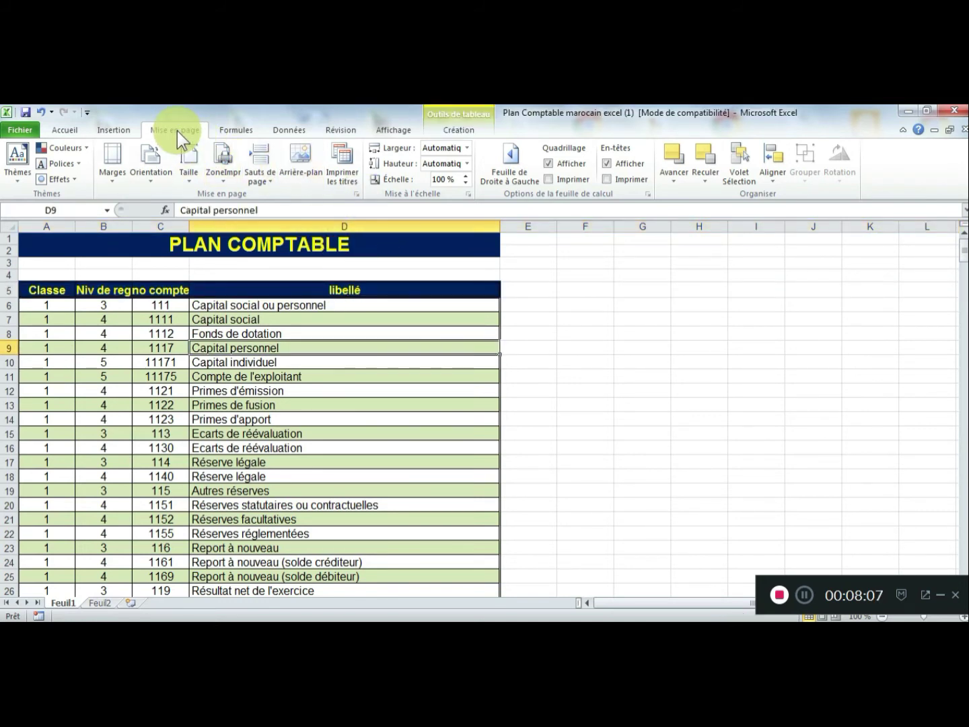
pyautogui.click(340, 171)
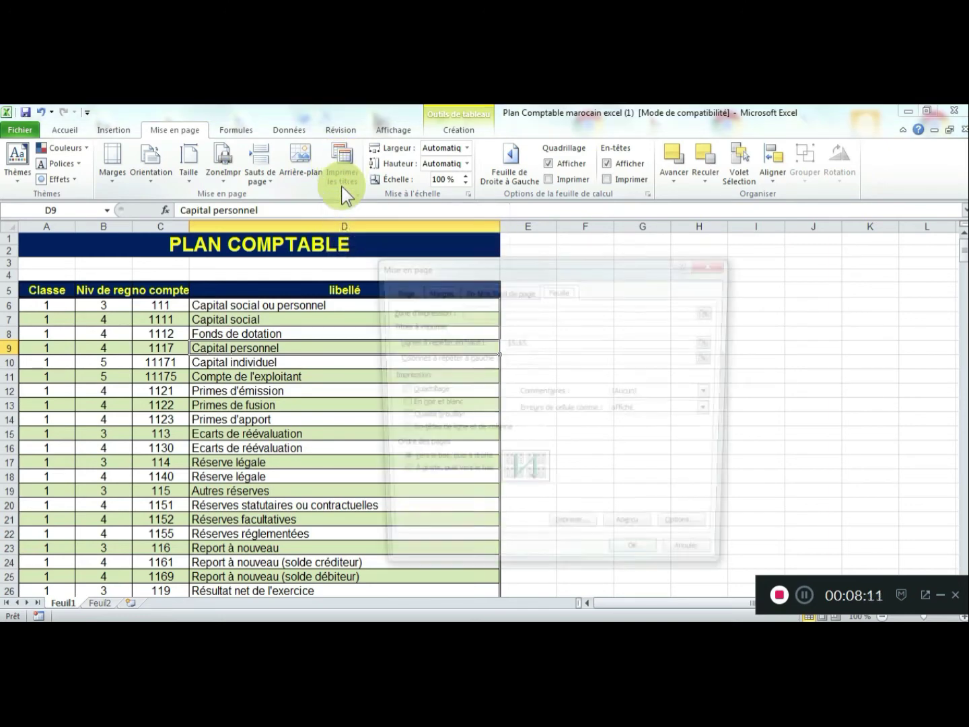
pyautogui.moveTo(533, 342); pyautogui.dragTo(495, 342)
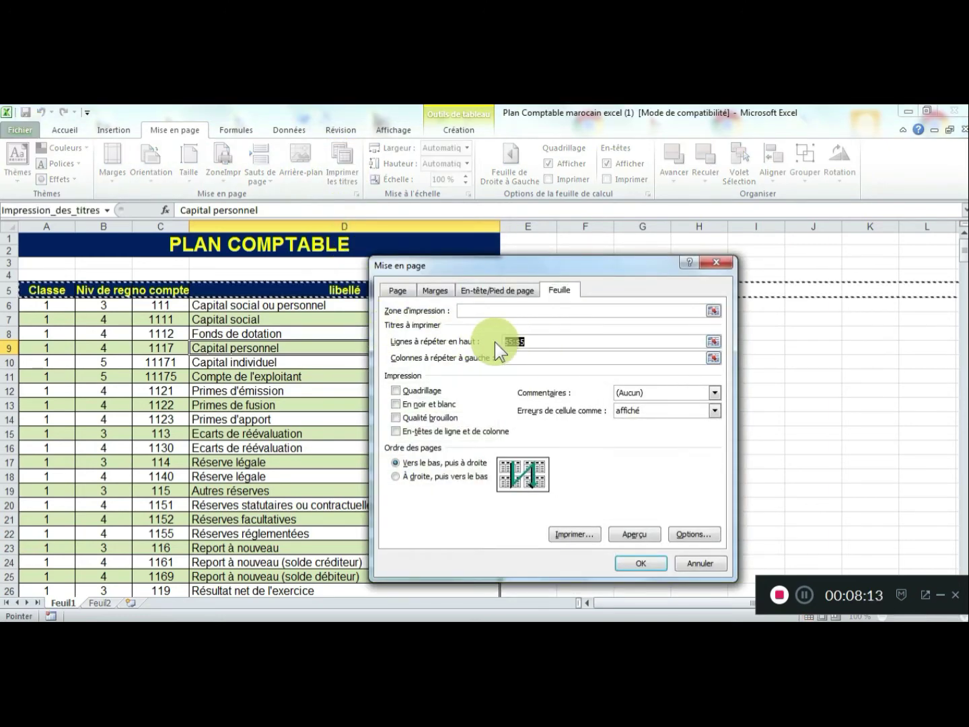
pyautogui.press('Delete')
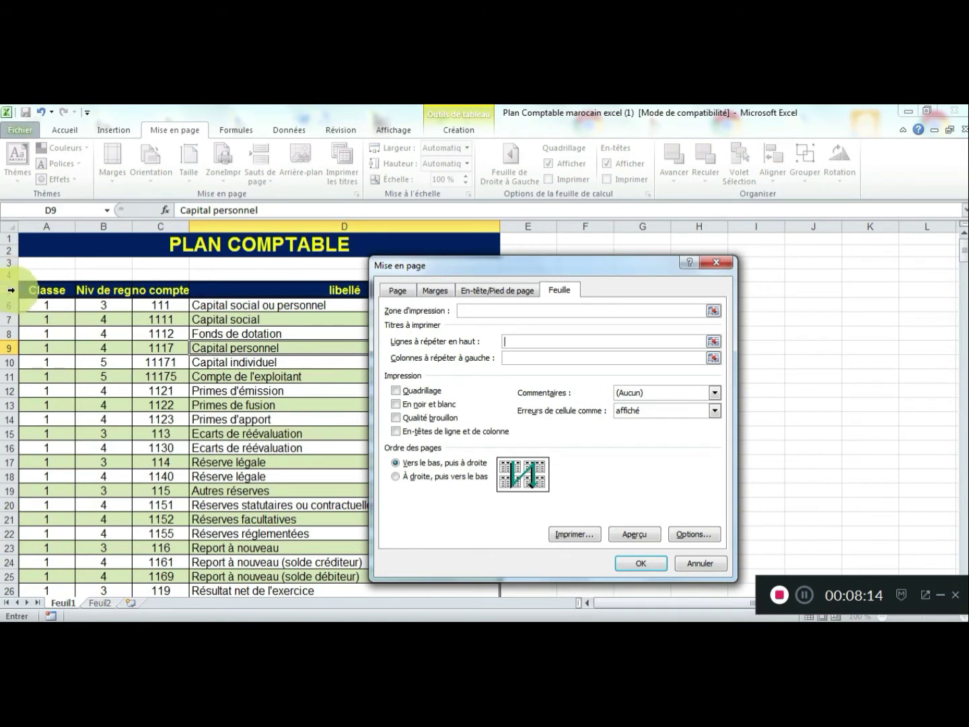
pyautogui.moveTo(9, 237); pyautogui.dragTo(11, 291)
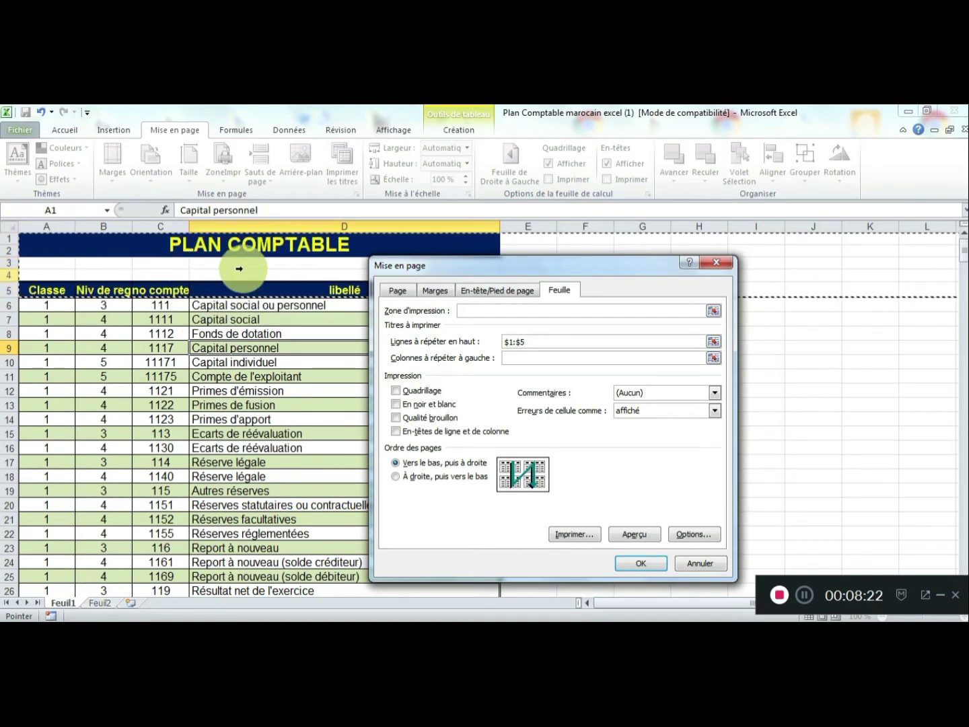
pyautogui.click(627, 564)
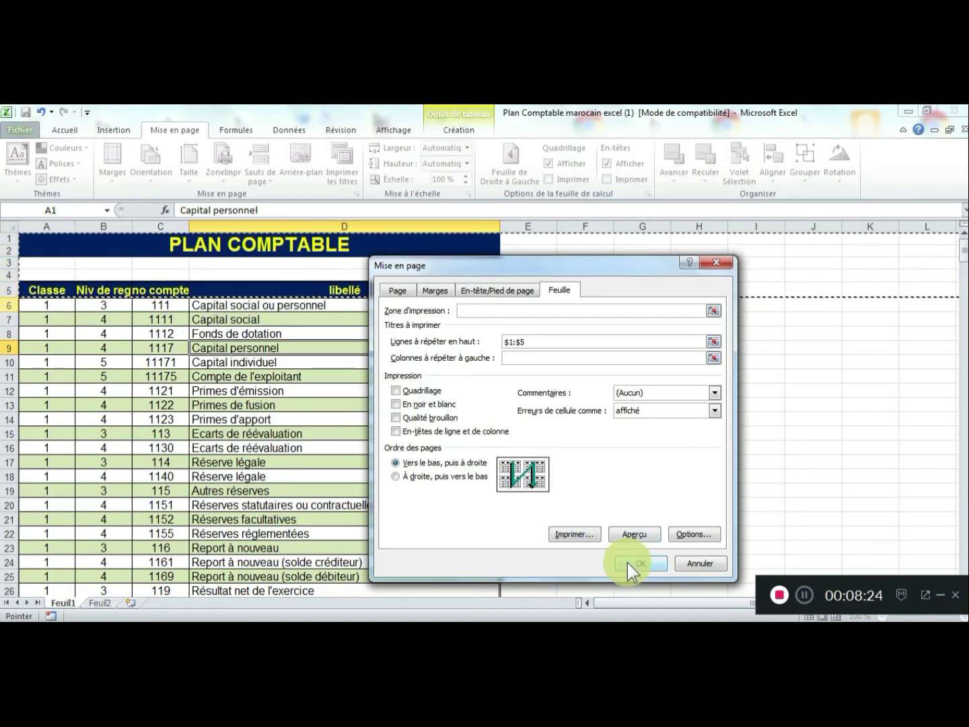
# Step: Page through the print preview to check the repeated title and column headers, then return to the sheet
pyautogui.click(33, 132)
pyautogui.click(31, 317)
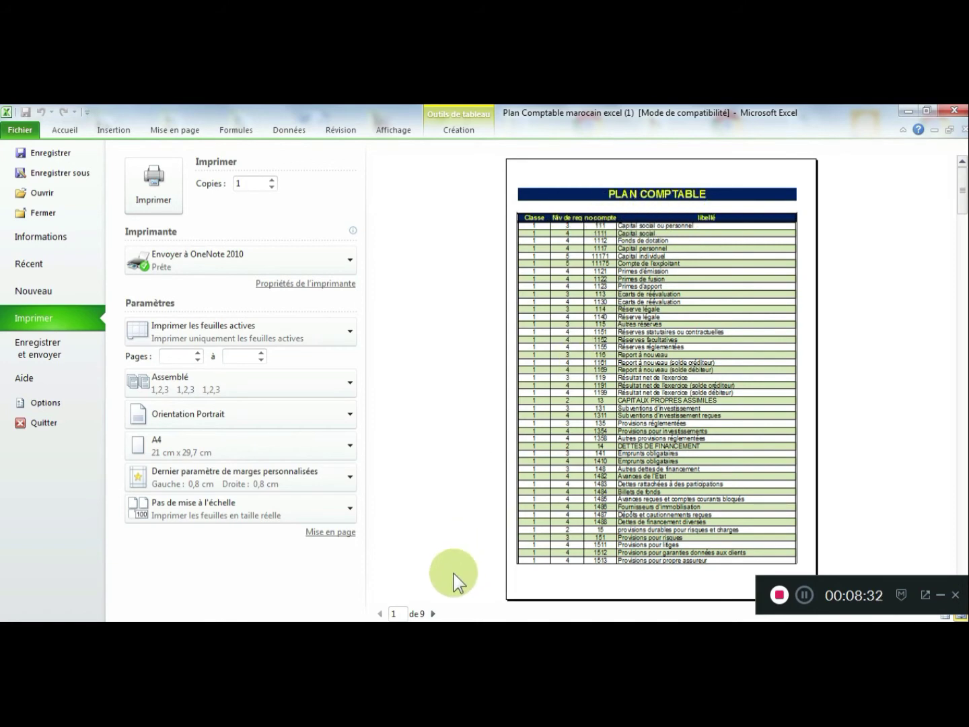
pyautogui.click(432, 613)
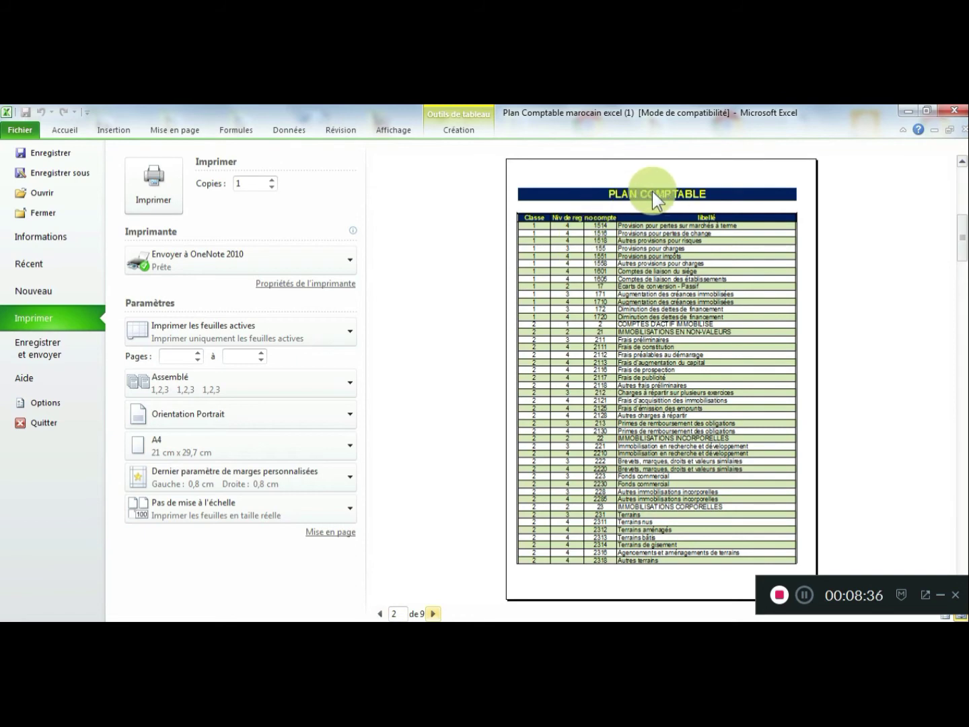
pyautogui.click(433, 614)
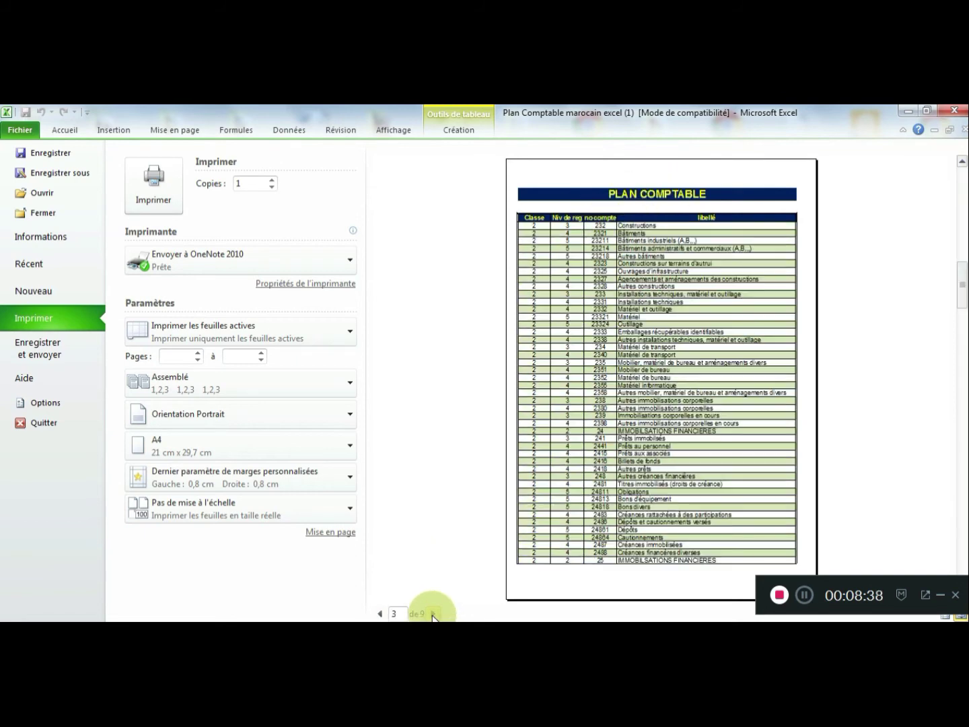
pyautogui.click(433, 615)
pyautogui.click(378, 614)
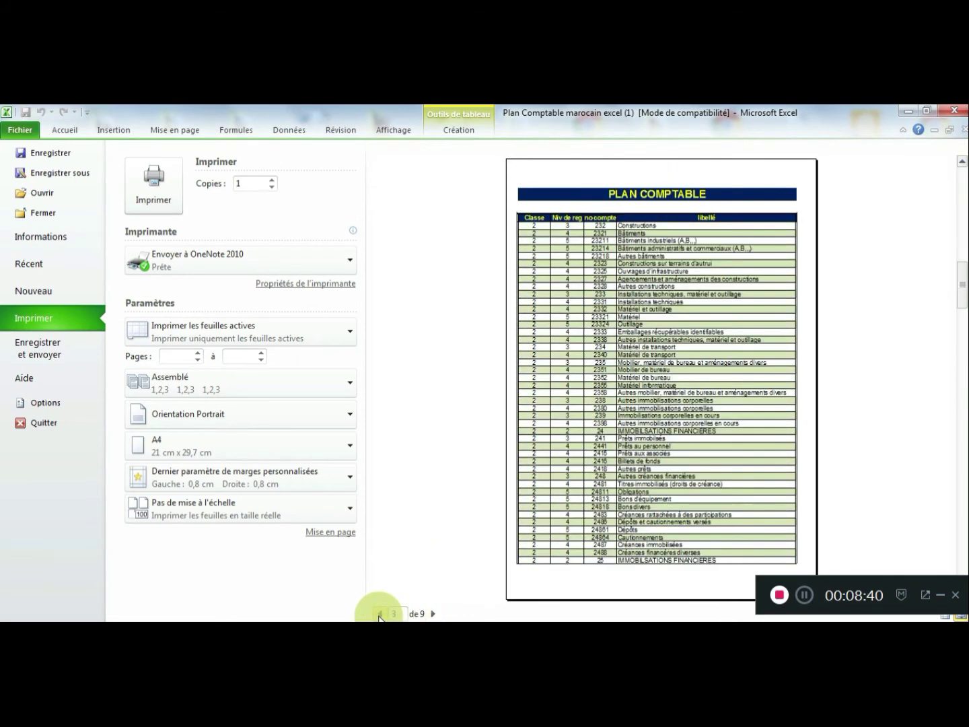
pyautogui.click(379, 614)
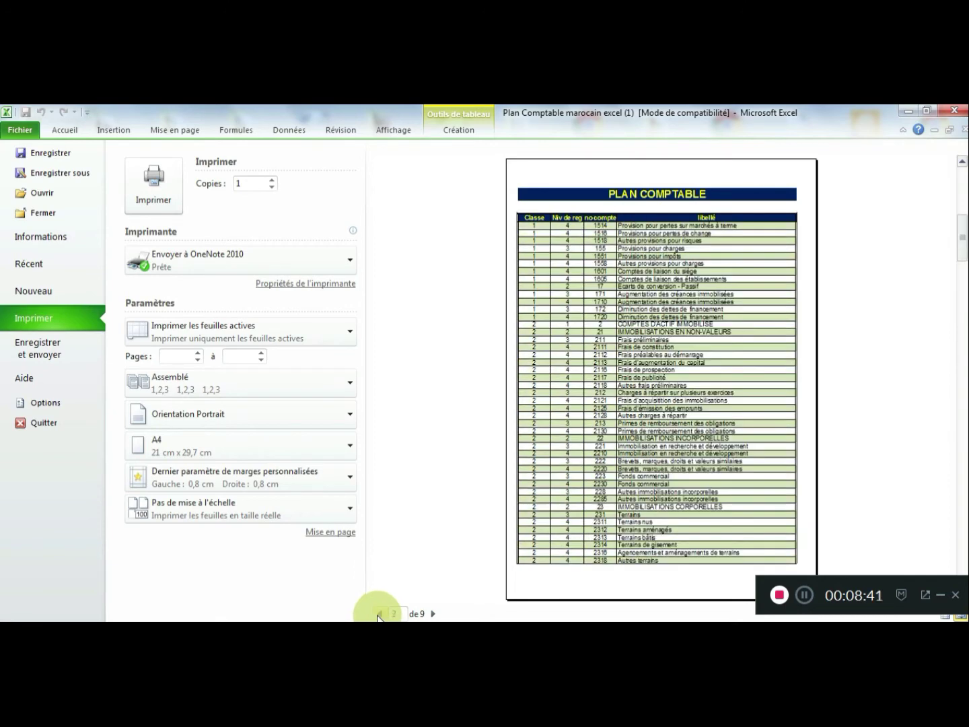
pyautogui.click(22, 129)
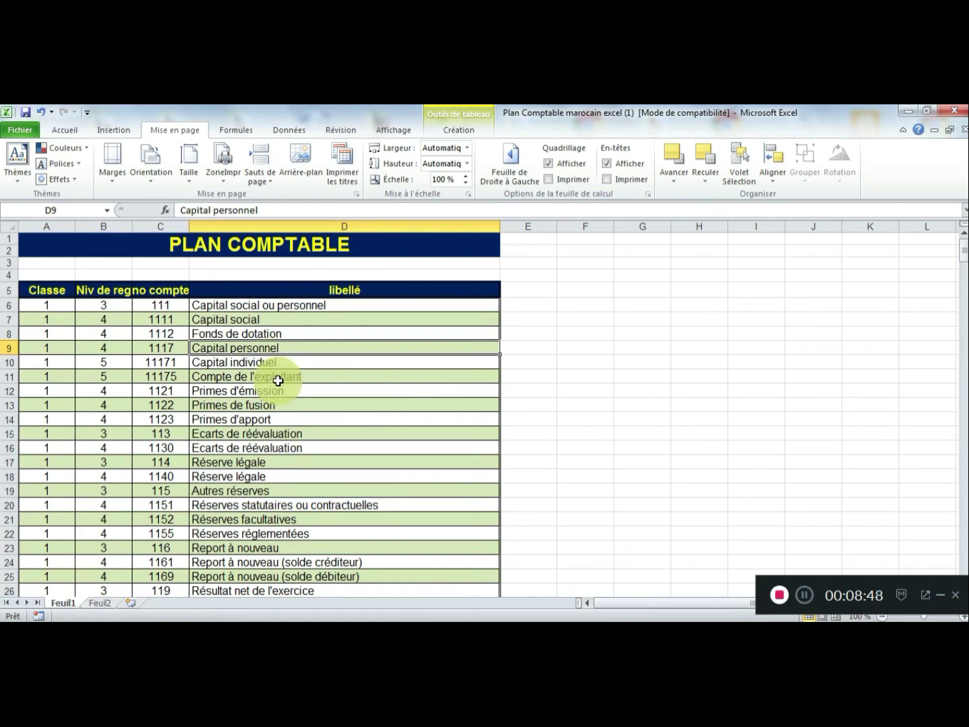
# Step: Examine whether the title and column headers stay in view further down the PLAN COMPTABLE table on the Feuil1 sheet
pyautogui.scroll(-7, 278, 381)
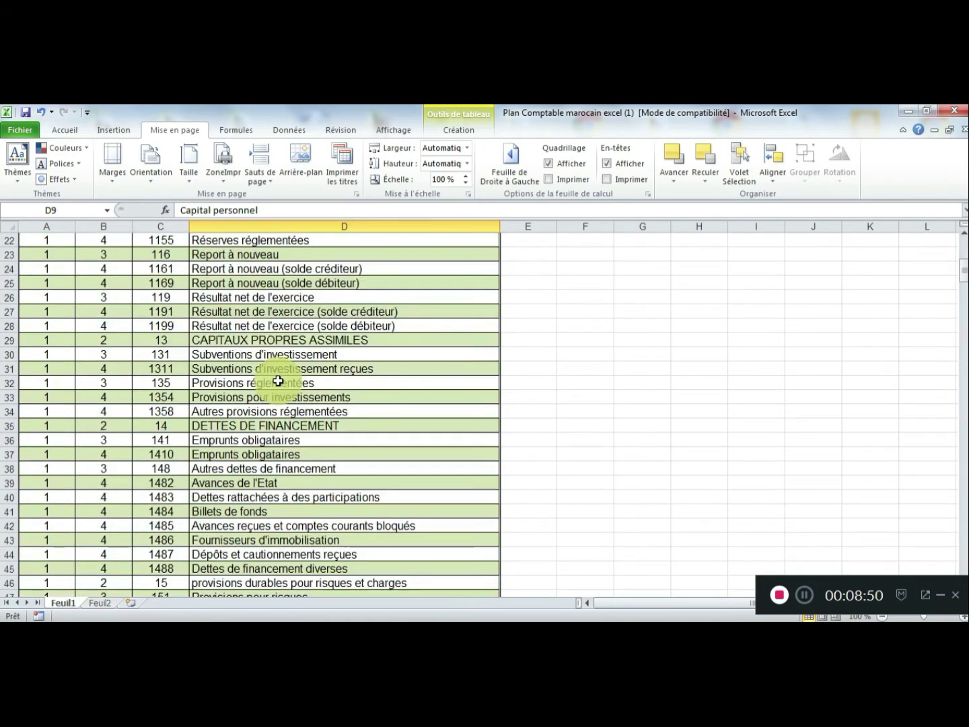
pyautogui.scroll(-2, 278, 380)
pyautogui.scroll(6, 277, 378)
pyautogui.scroll(-2, 281, 377)
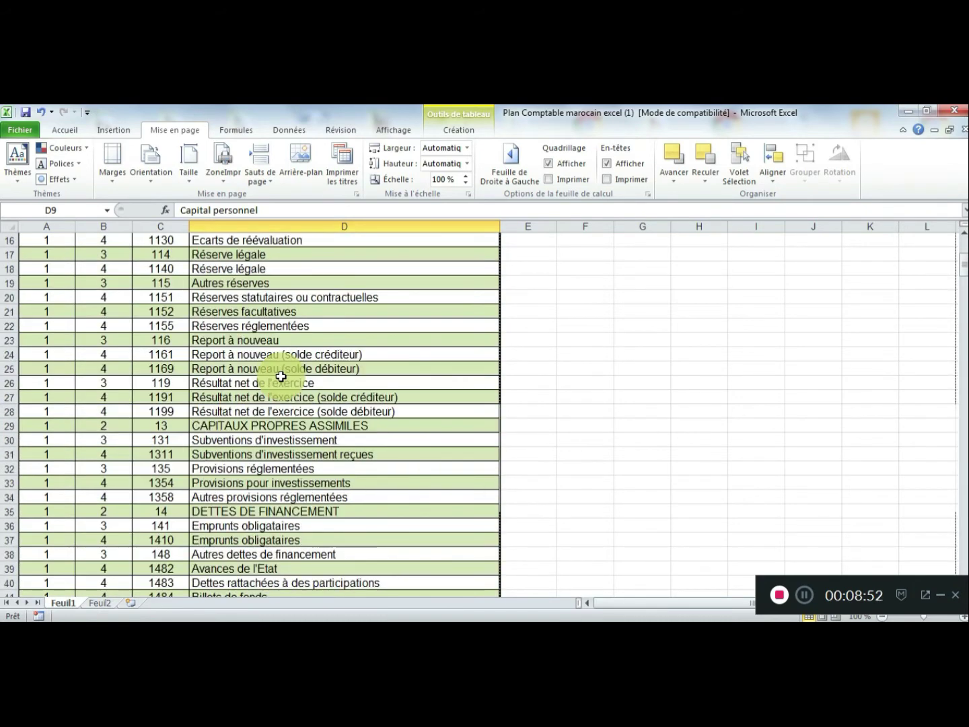
pyautogui.scroll(5, 281, 377)
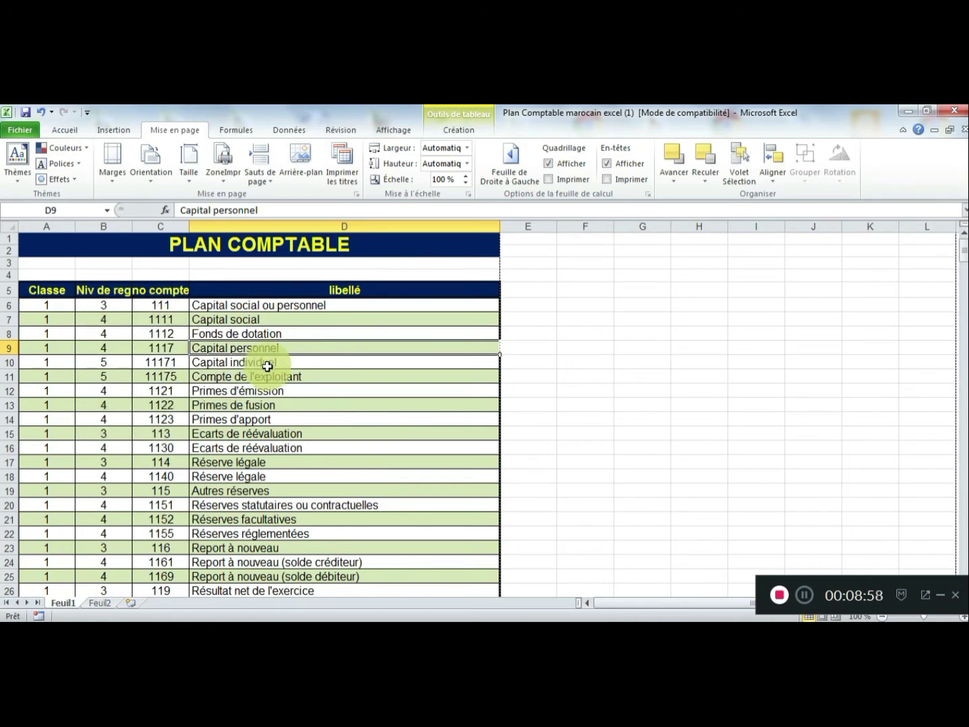
pyautogui.scroll(-5, 270, 367)
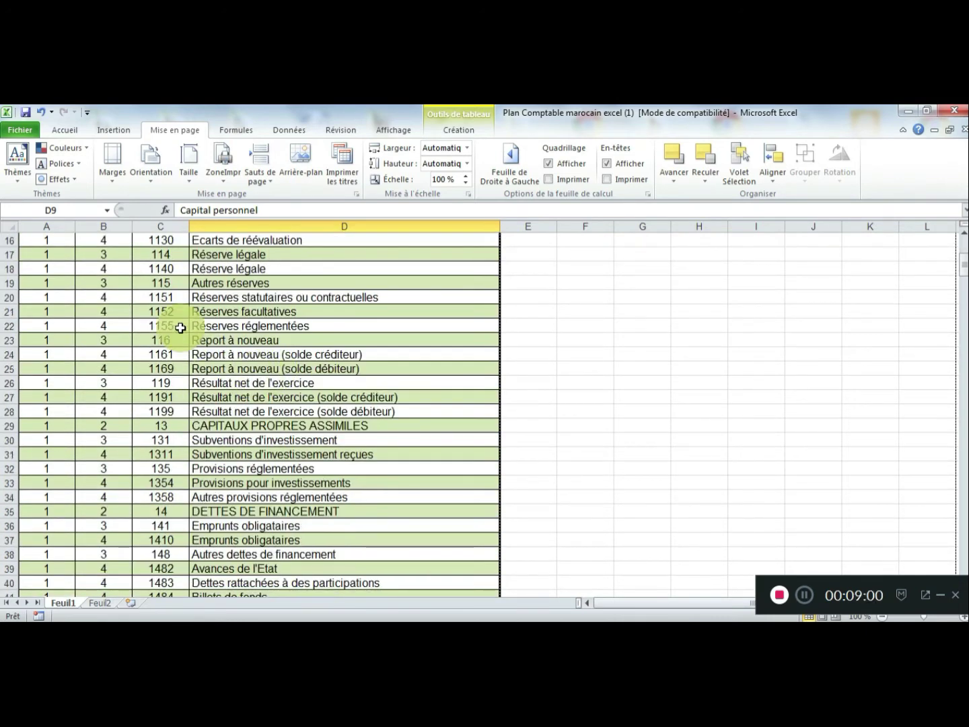
pyautogui.moveTo(166, 310); pyautogui.dragTo(168, 396)
pyautogui.moveTo(274, 343); pyautogui.dragTo(282, 397)
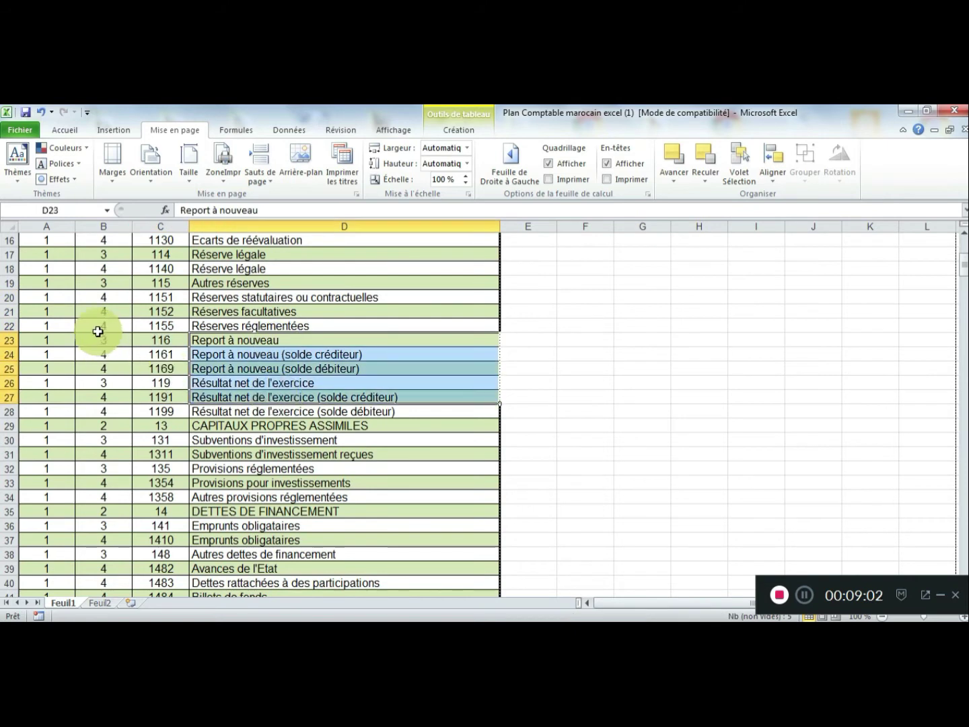
# Step: Examine columns B, C and D among the PLAN COMPTABLE account rows, comparing them with the headings at the start of the table
pyautogui.moveTo(99, 338); pyautogui.dragTo(101, 368)
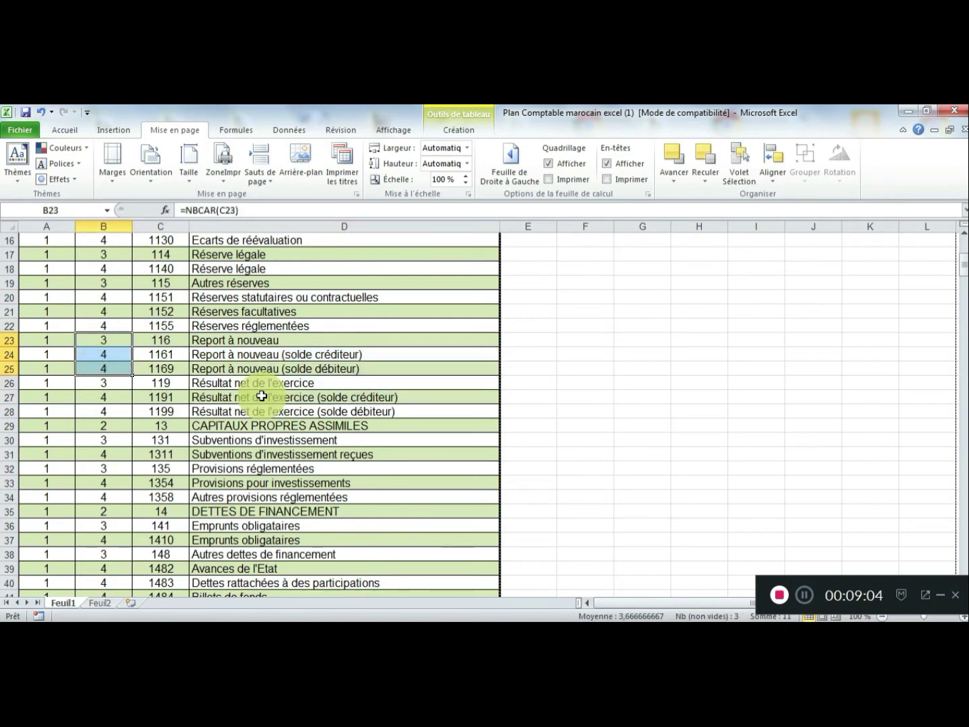
pyautogui.click(264, 354)
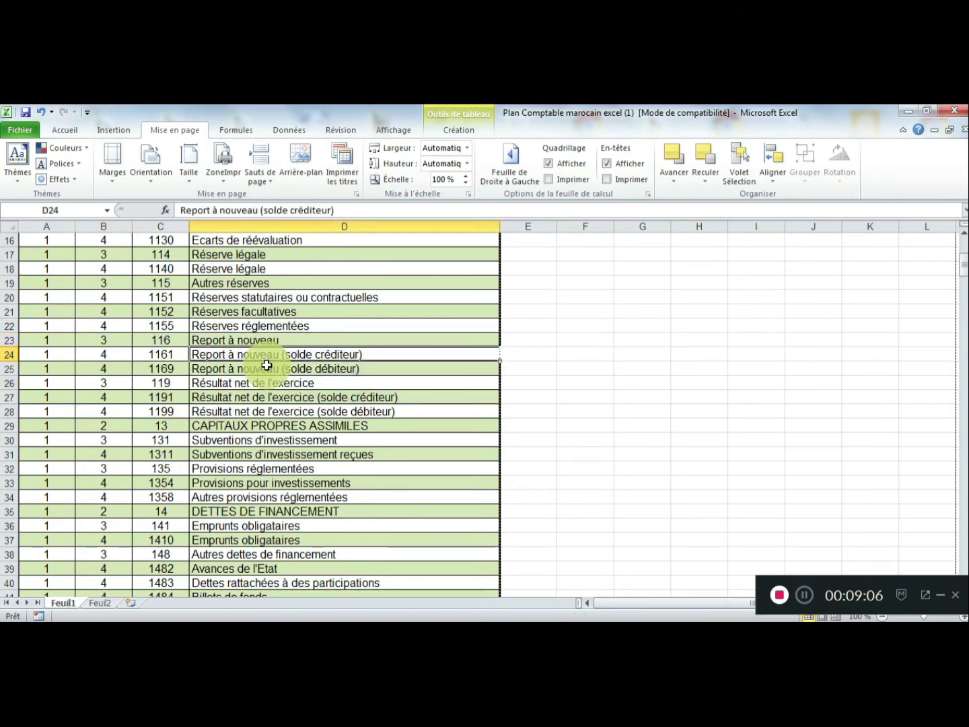
pyautogui.scroll(4, 268, 374)
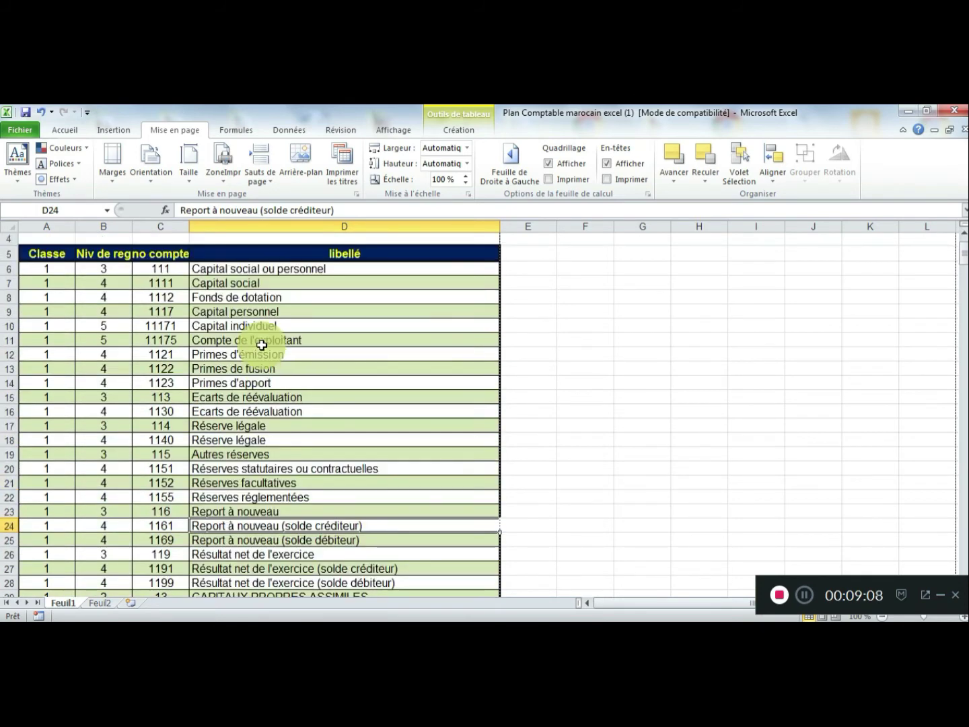
pyautogui.scroll(-2, 262, 368)
pyautogui.scroll(3, 263, 369)
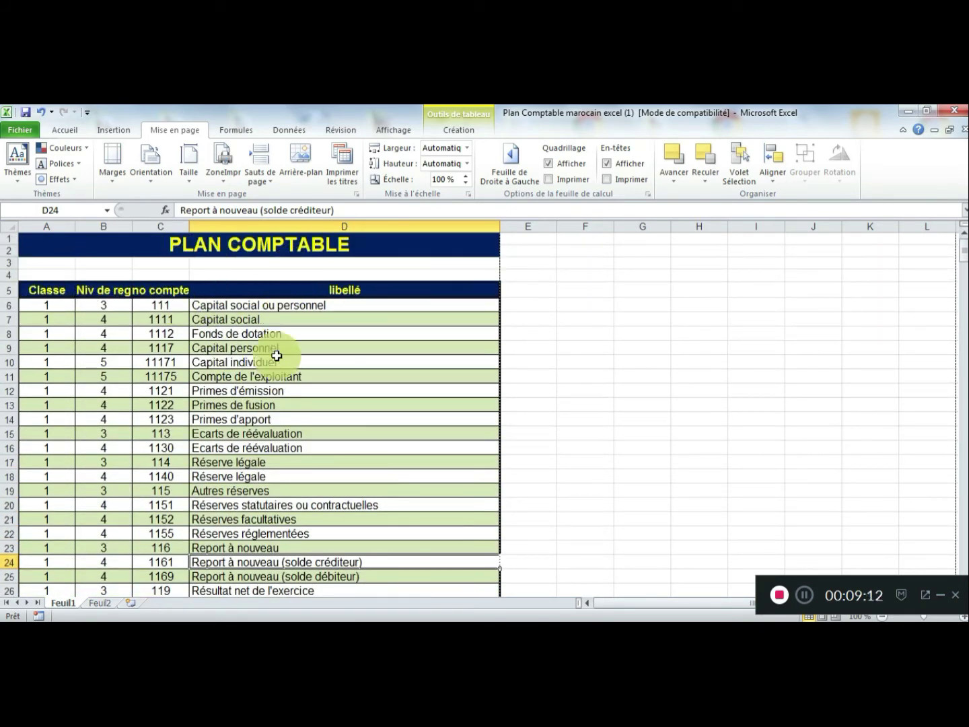
pyautogui.scroll(-2, 244, 392)
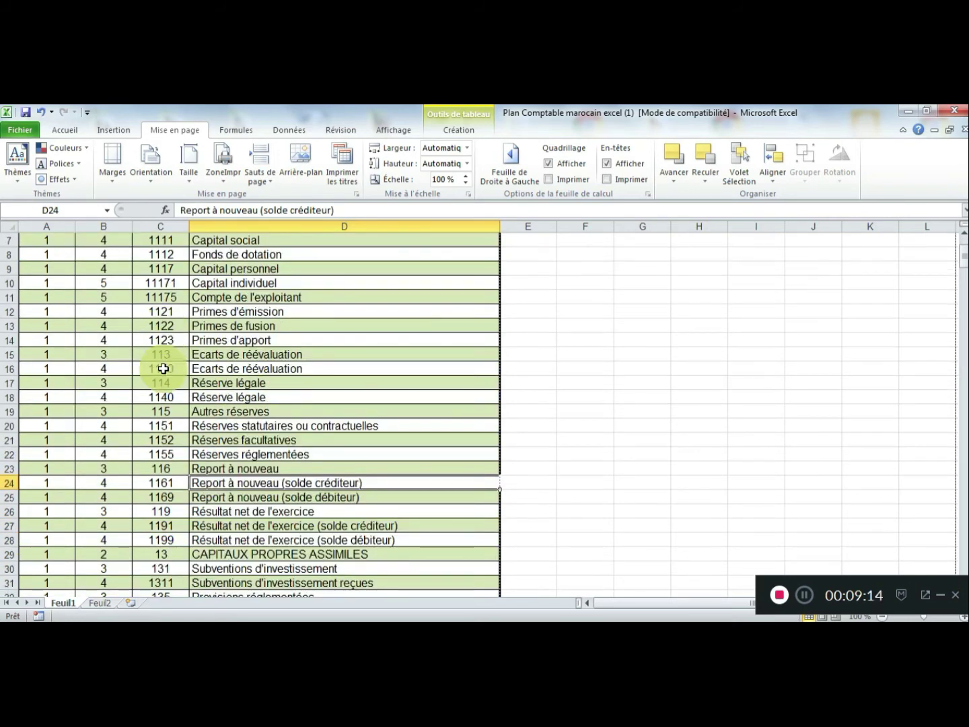
pyautogui.moveTo(160, 355); pyautogui.dragTo(161, 411)
pyautogui.moveTo(292, 384); pyautogui.dragTo(292, 401)
pyautogui.click(294, 436)
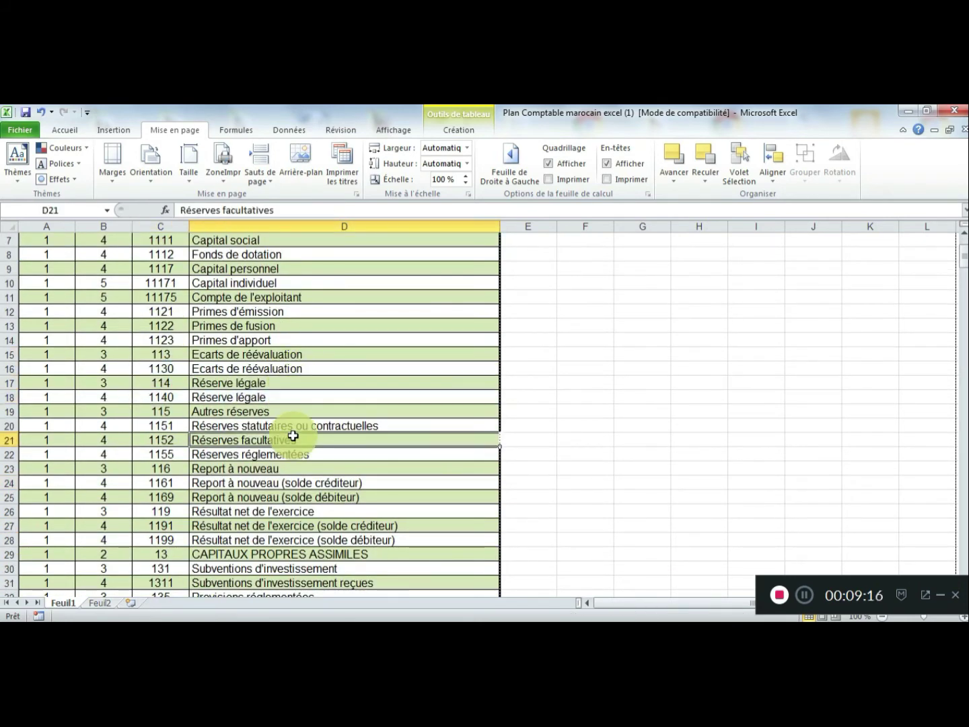
pyautogui.scroll(2, 184, 399)
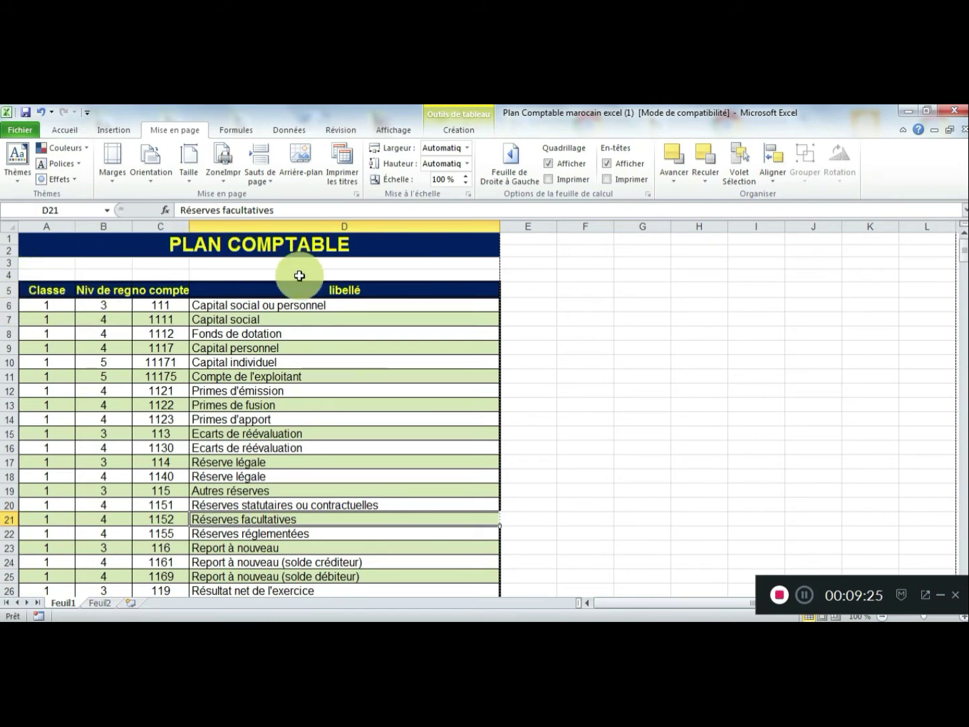
# Step: Freeze the panes above row 6 so the PLAN COMPTABLE title and column headers stay on screen
pyautogui.click(8, 303)
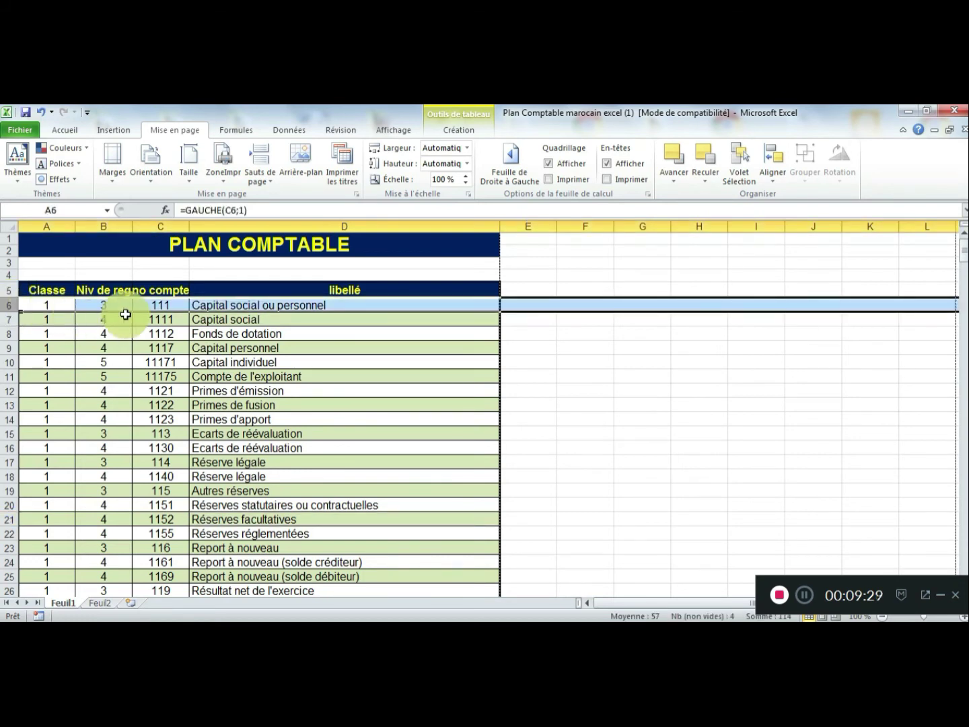
pyautogui.click(395, 131)
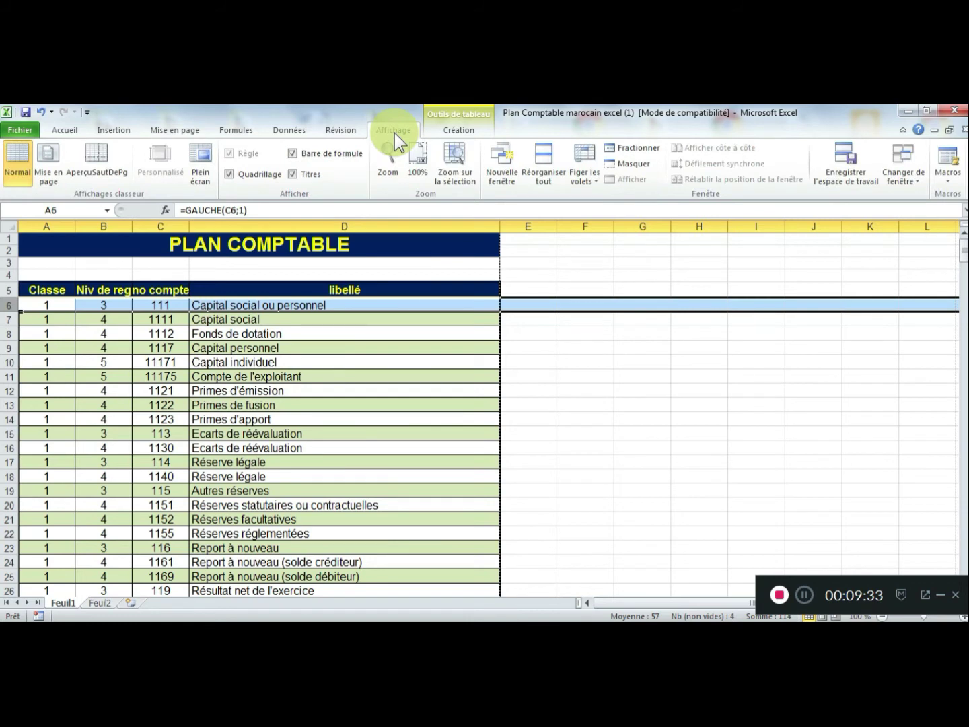
pyautogui.click(591, 178)
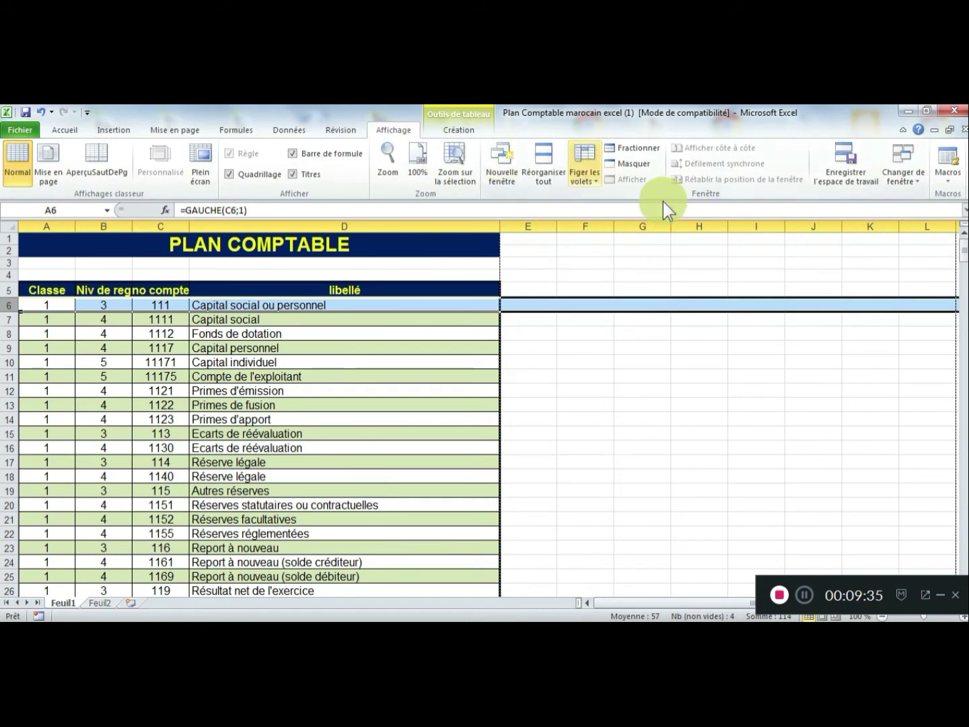
pyautogui.click(587, 189)
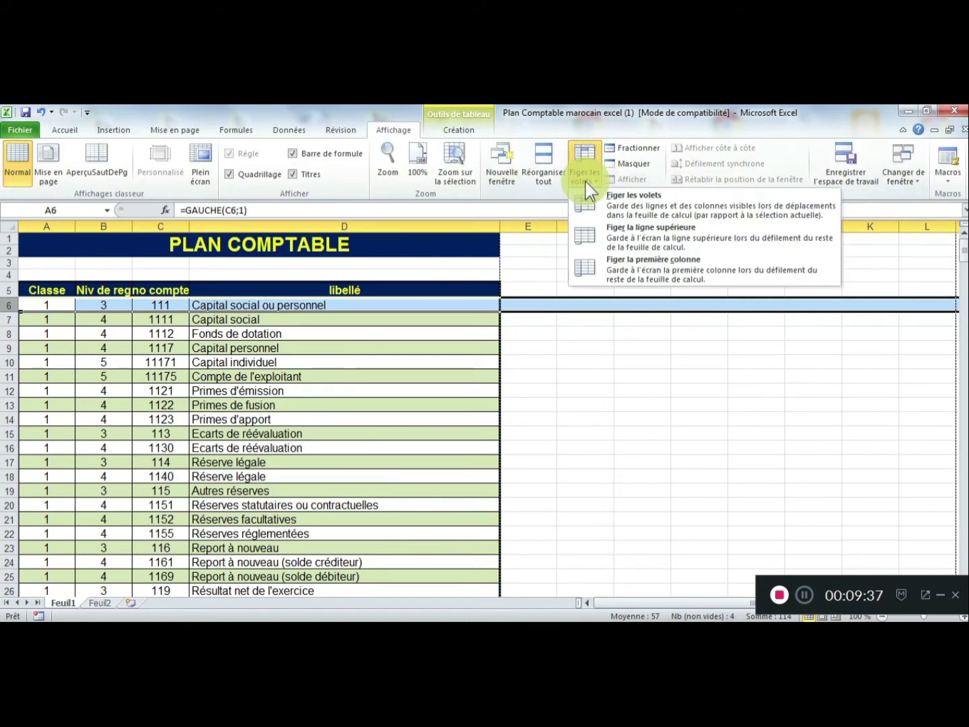
pyautogui.click(615, 199)
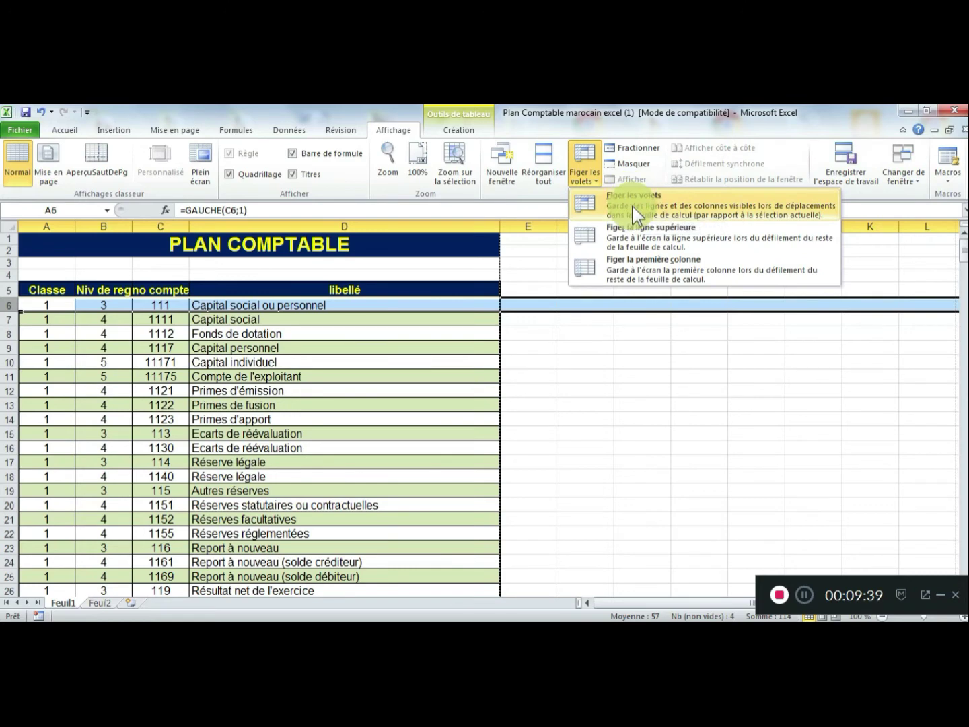
pyautogui.click(329, 403)
# Step: Check down past row 75 whether the frozen title and column headers stay above the account rows
pyautogui.scroll(-1, 339, 394)
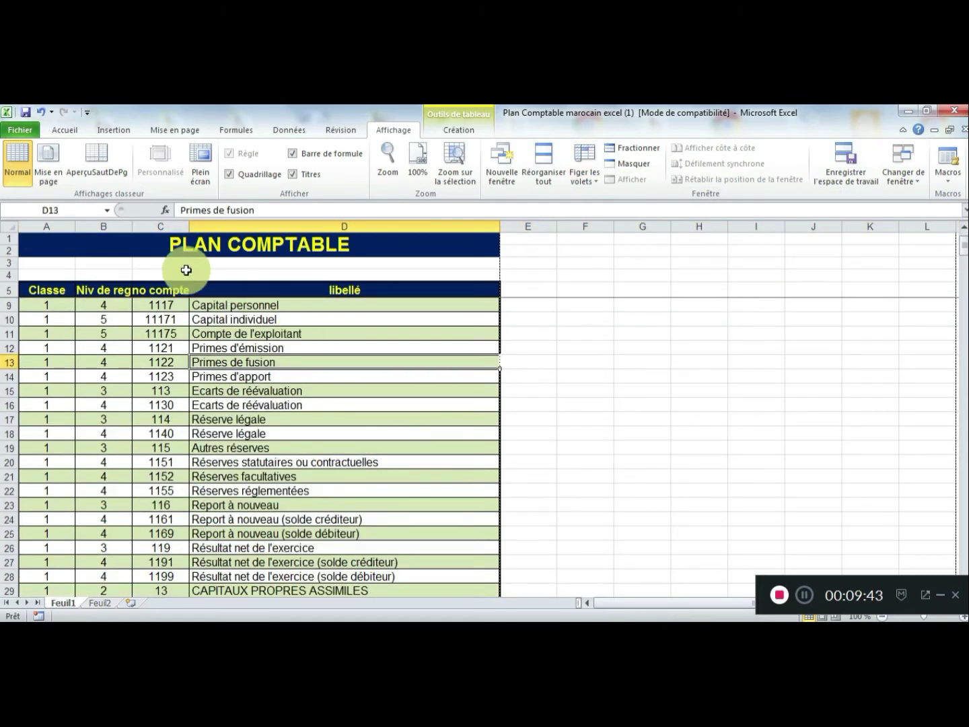
pyautogui.scroll(-13, 195, 352)
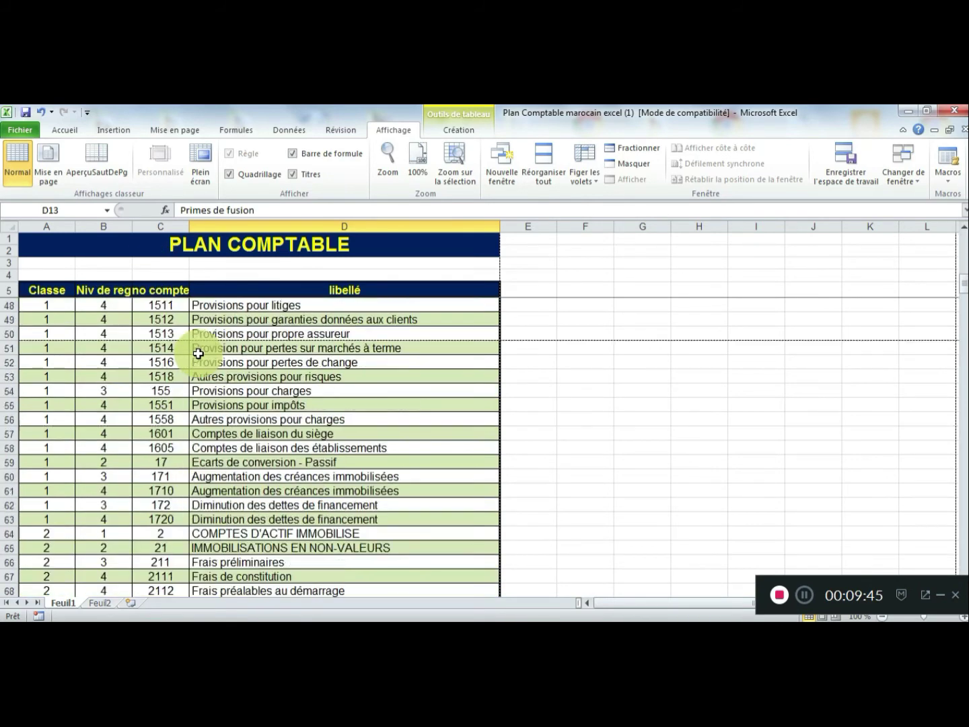
pyautogui.scroll(-5, 198, 354)
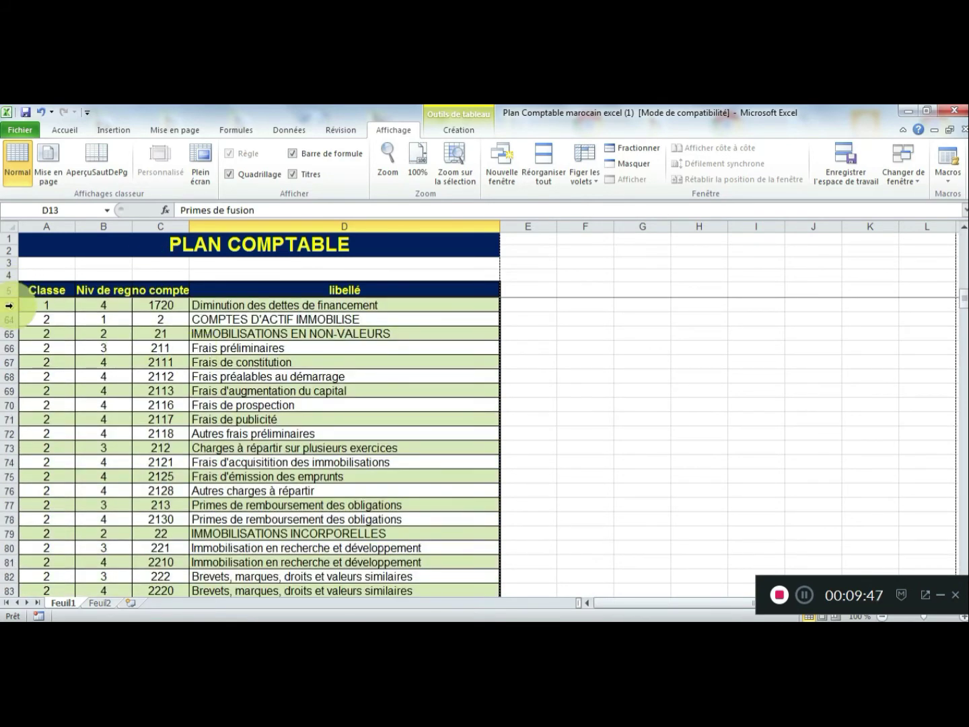
pyautogui.scroll(-4, 172, 344)
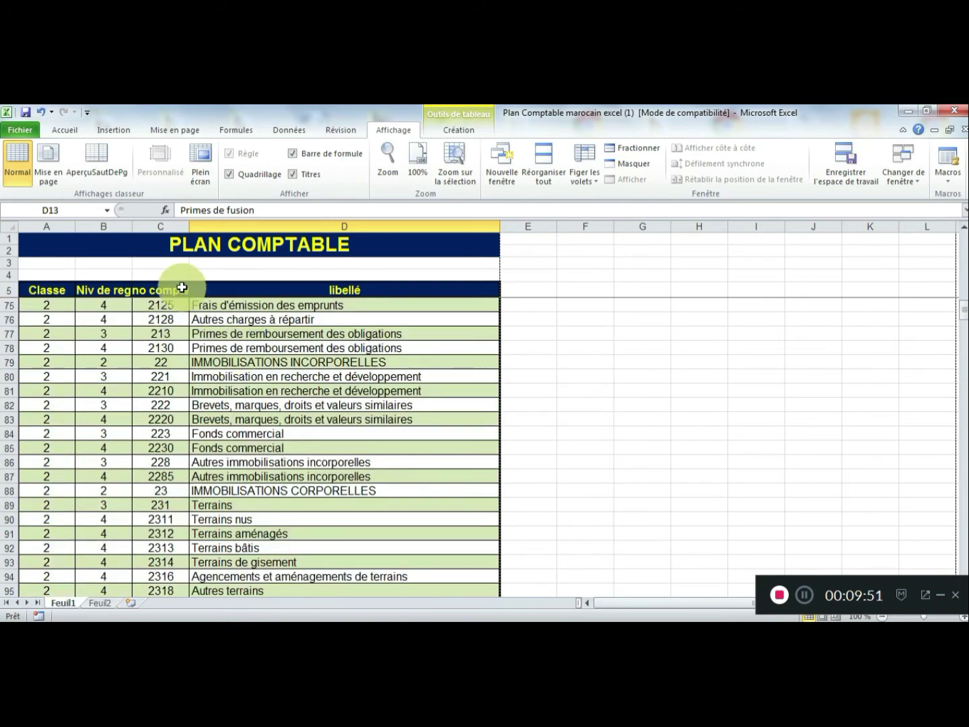
pyautogui.scroll(18, 262, 389)
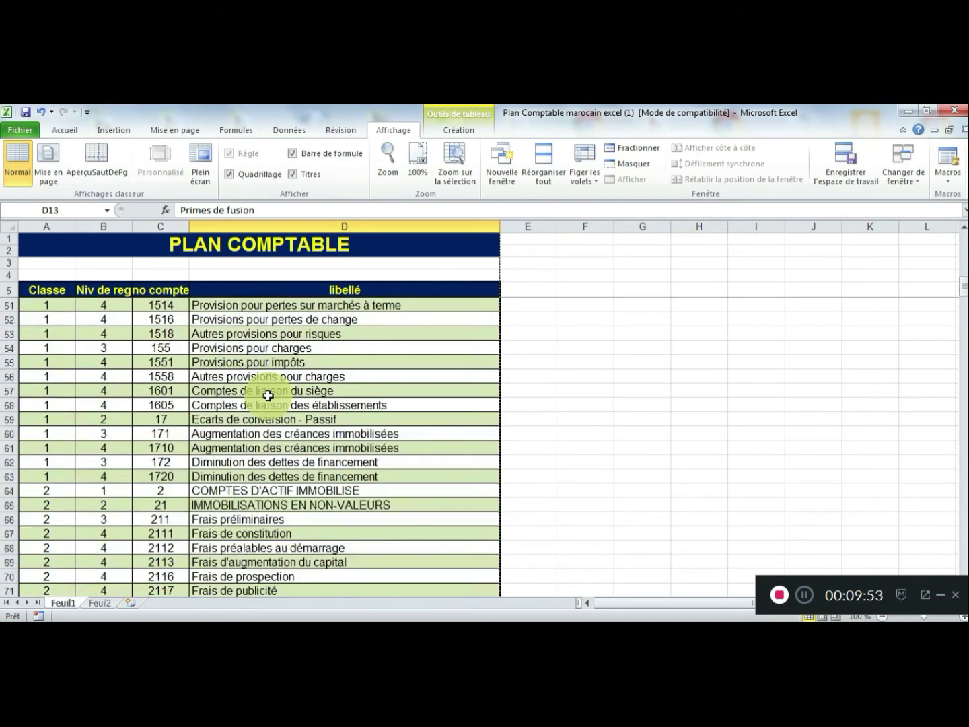
pyautogui.scroll(-18, 267, 387)
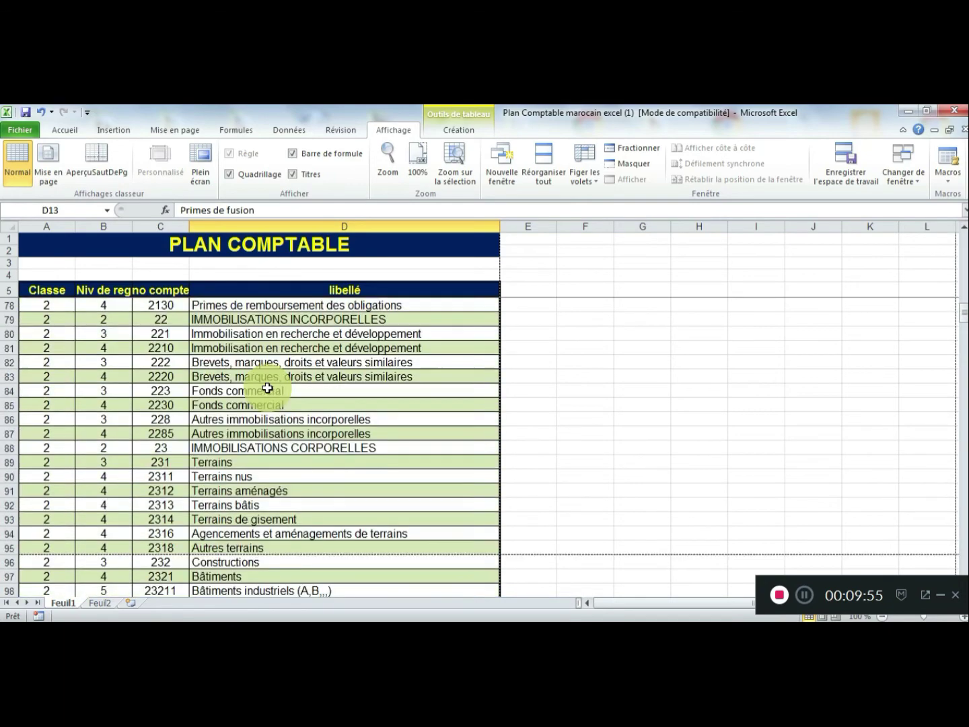
# Step: Unfreeze the panes on the Feuil1 sheet
pyautogui.scroll(19, 267, 387)
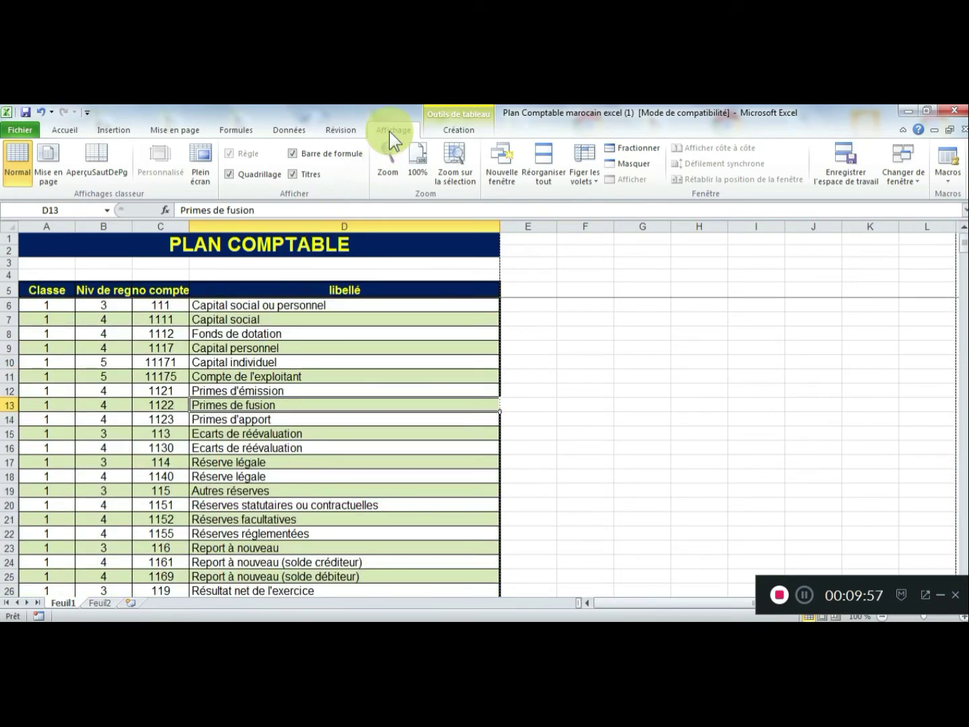
pyautogui.click(583, 181)
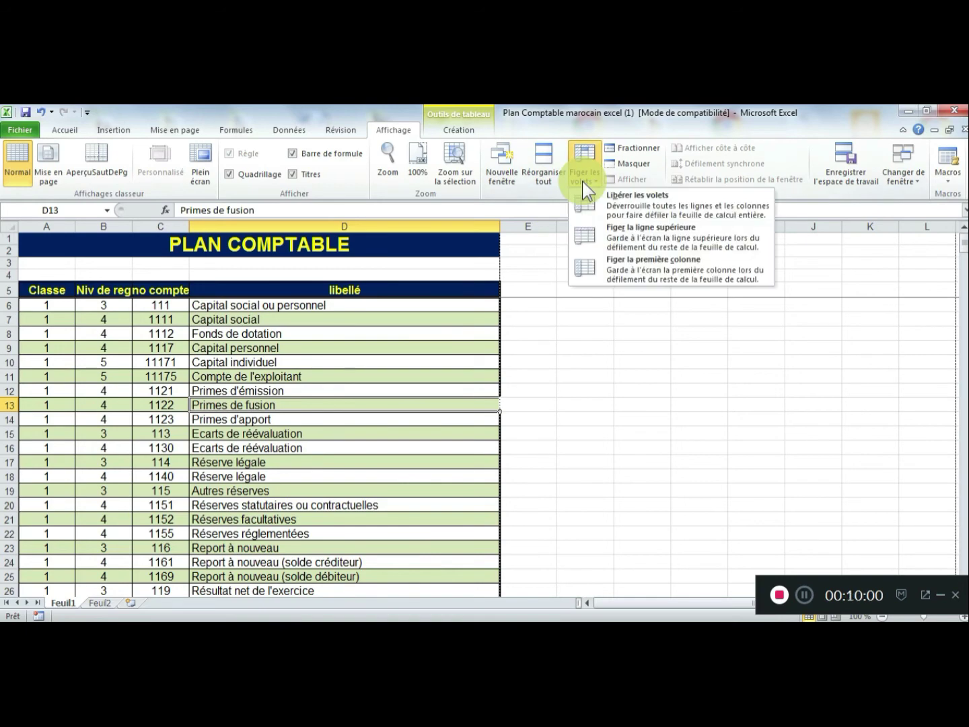
pyautogui.click(656, 203)
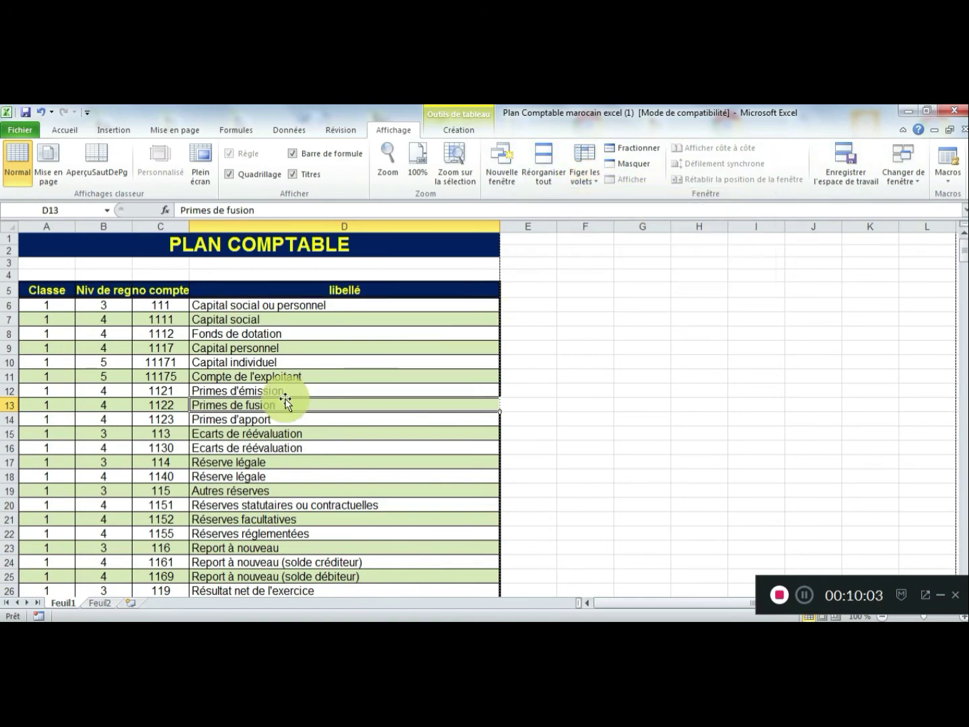
# Step: Examine the class 1 account rows further down the unfrozen table to see whether their columns can be identified without the headers
pyautogui.scroll(-4, 285, 398)
pyautogui.scroll(-3, 285, 399)
pyautogui.scroll(7, 282, 400)
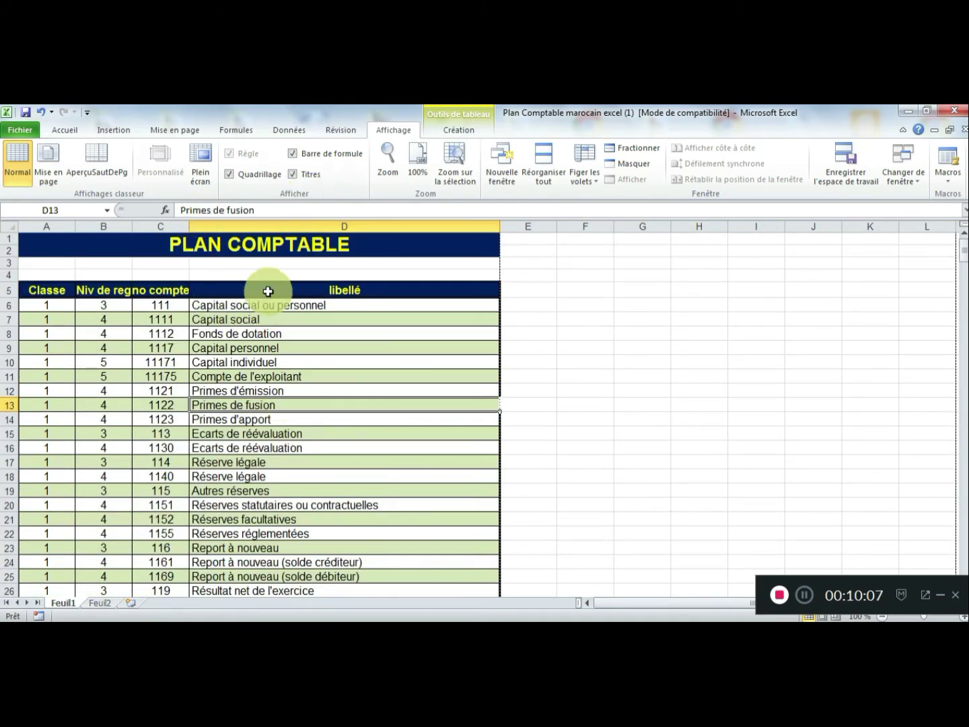
pyautogui.scroll(-6, 143, 375)
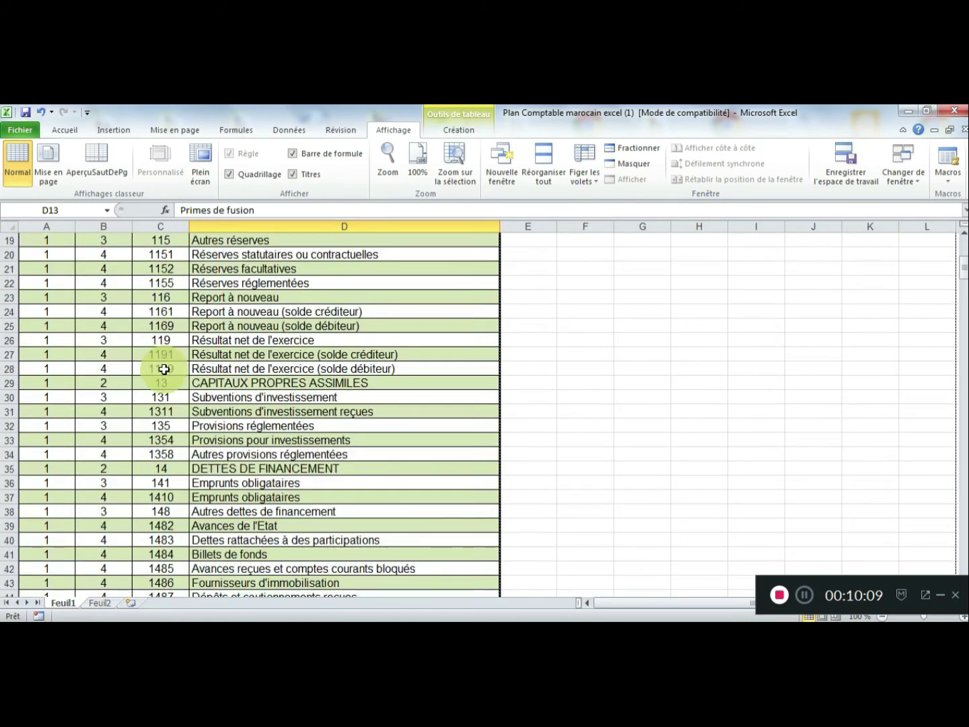
pyautogui.moveTo(164, 312); pyautogui.dragTo(164, 396)
pyautogui.moveTo(288, 341); pyautogui.dragTo(289, 405)
pyautogui.moveTo(103, 352); pyautogui.dragTo(104, 411)
pyautogui.click(337, 402)
pyautogui.scroll(6, 266, 408)
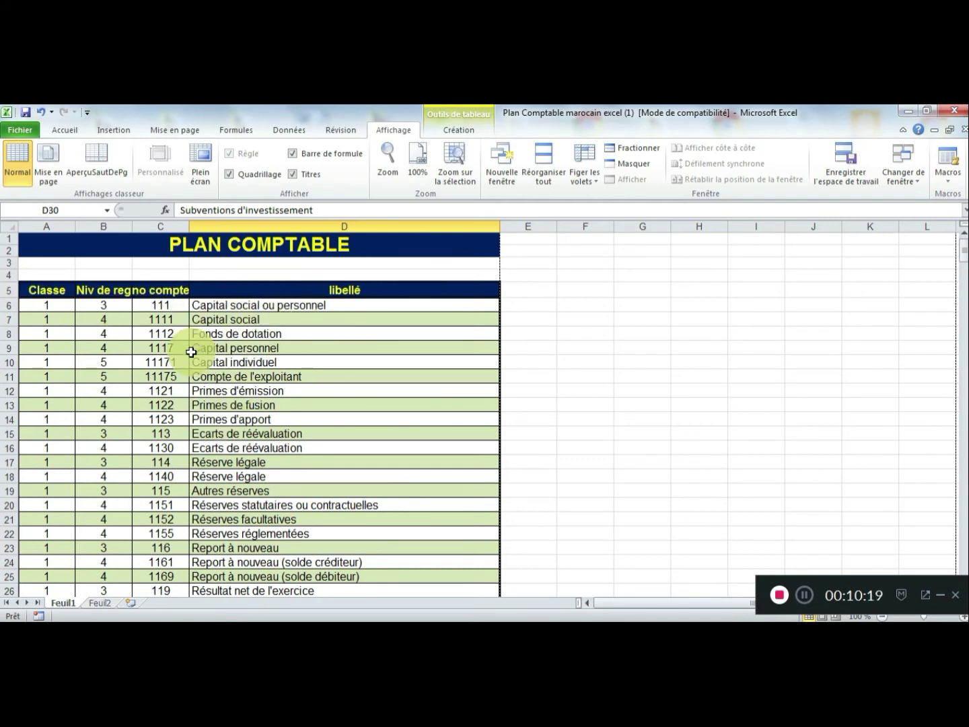
# Step: Freeze rows 1 to 5 again by using row 6 as the boundary of the frozen panes
pyautogui.click(10, 304)
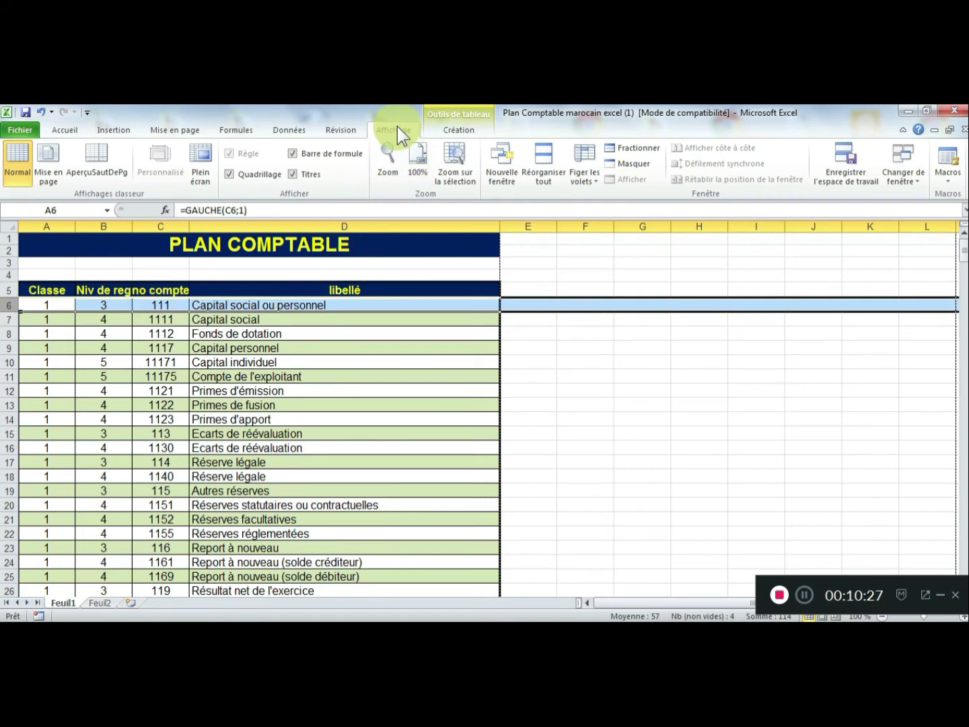
pyautogui.click(585, 180)
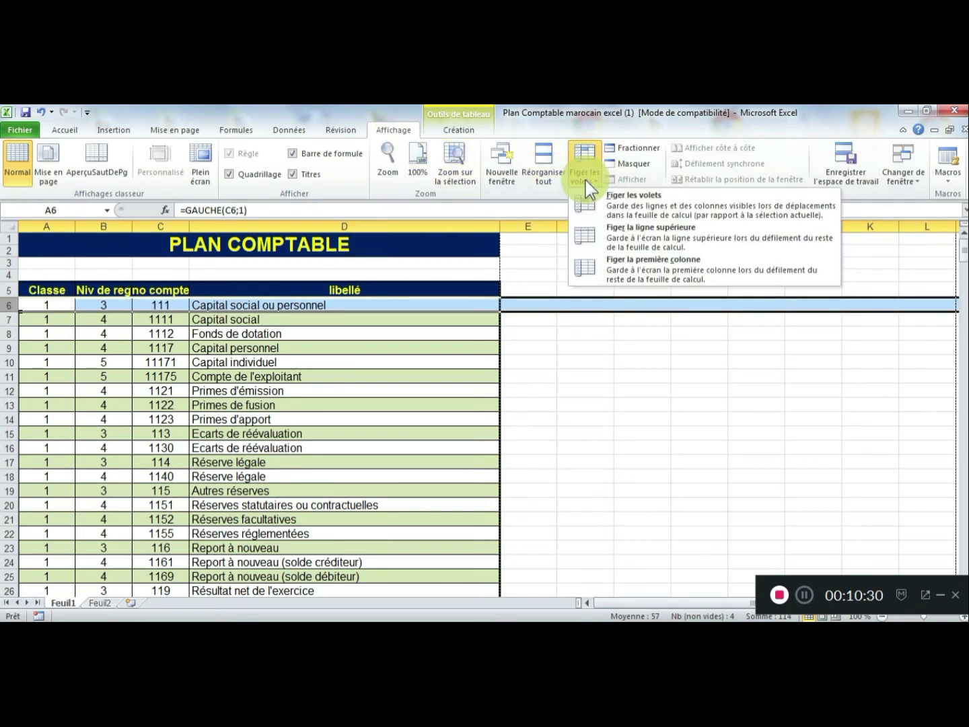
pyautogui.click(628, 202)
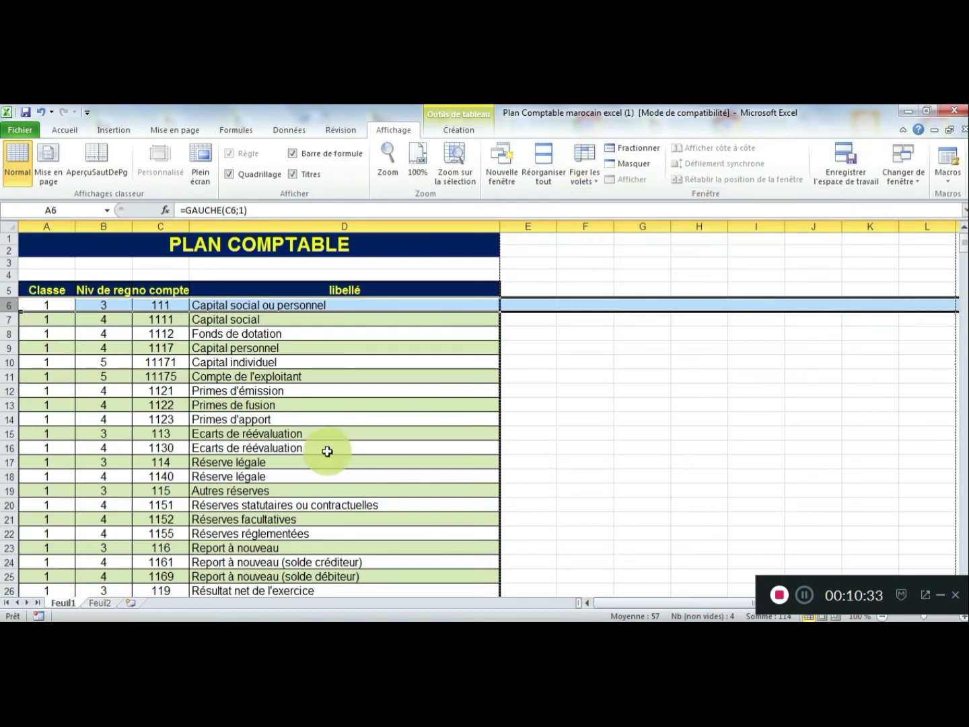
# Step: Check that the refrozen title and header rows stay in place down to the accounts around row 100
pyautogui.scroll(-10, 327, 451)
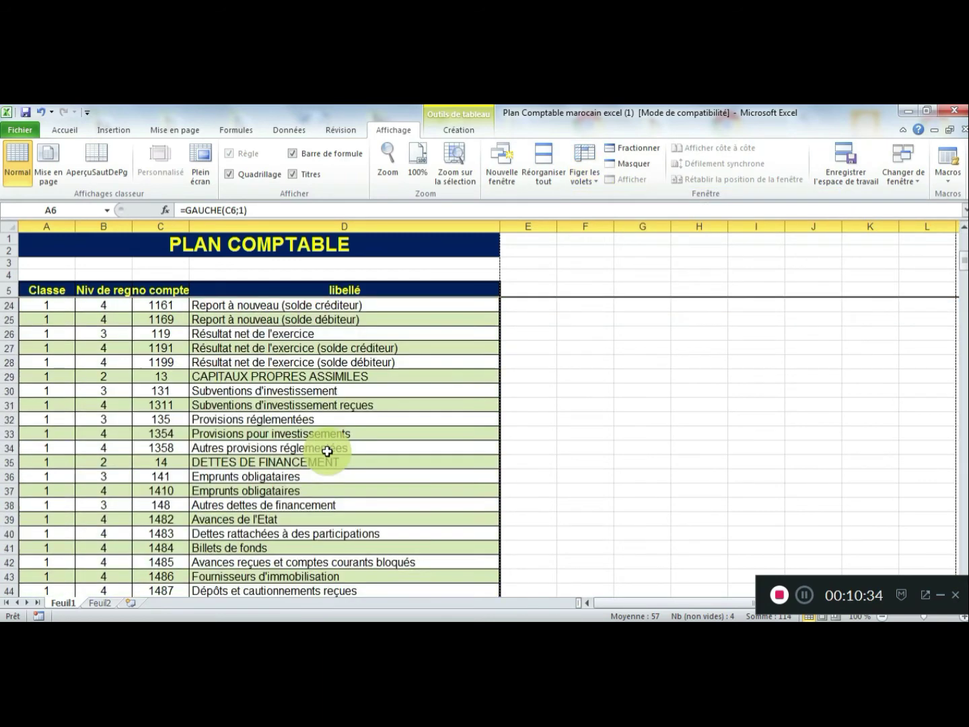
pyautogui.scroll(-6, 327, 451)
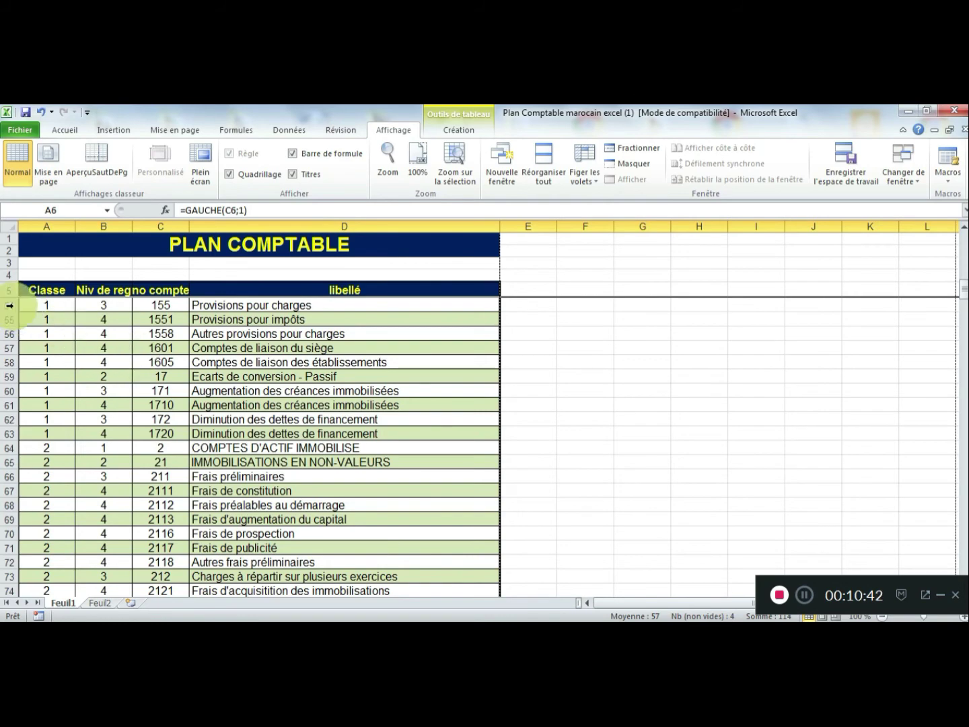
pyautogui.scroll(-5, 101, 351)
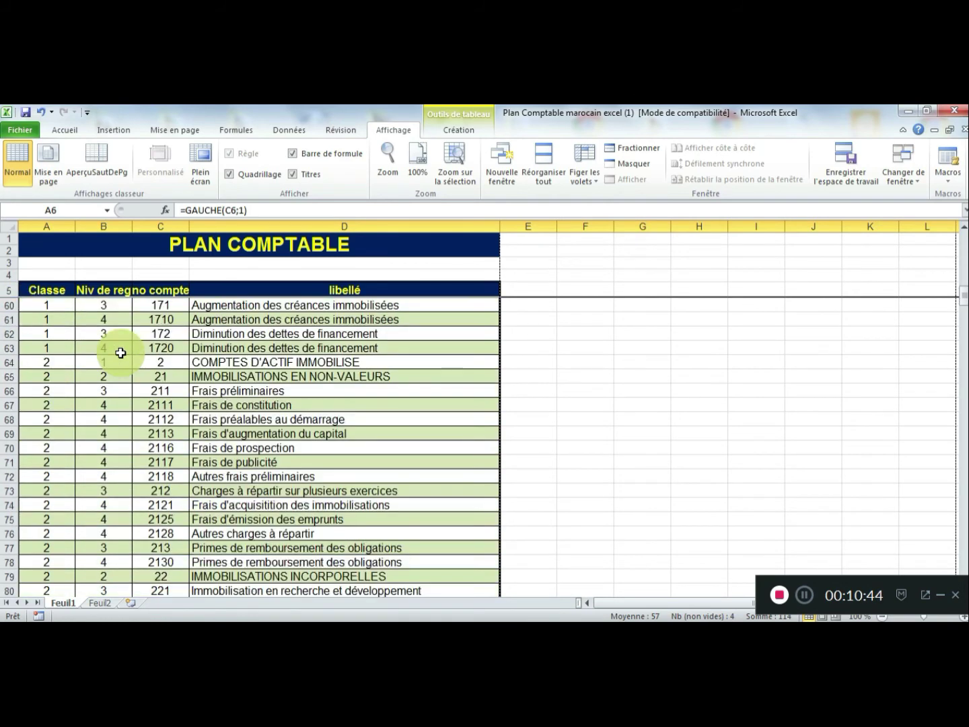
pyautogui.scroll(-8, 122, 355)
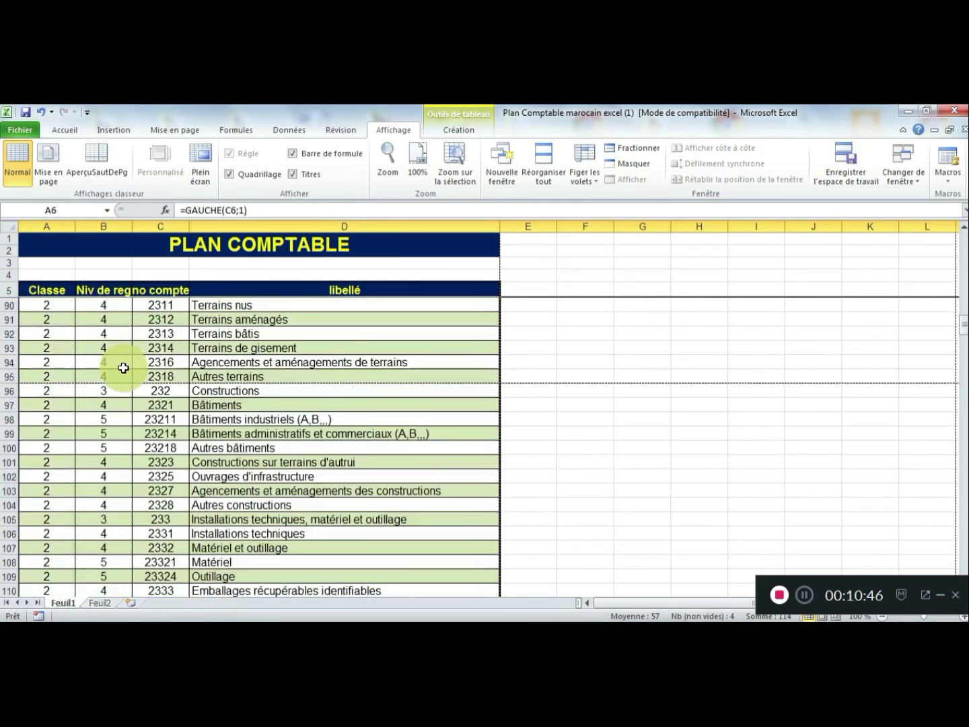
pyautogui.scroll(-8, 124, 369)
pyautogui.scroll(19, 126, 370)
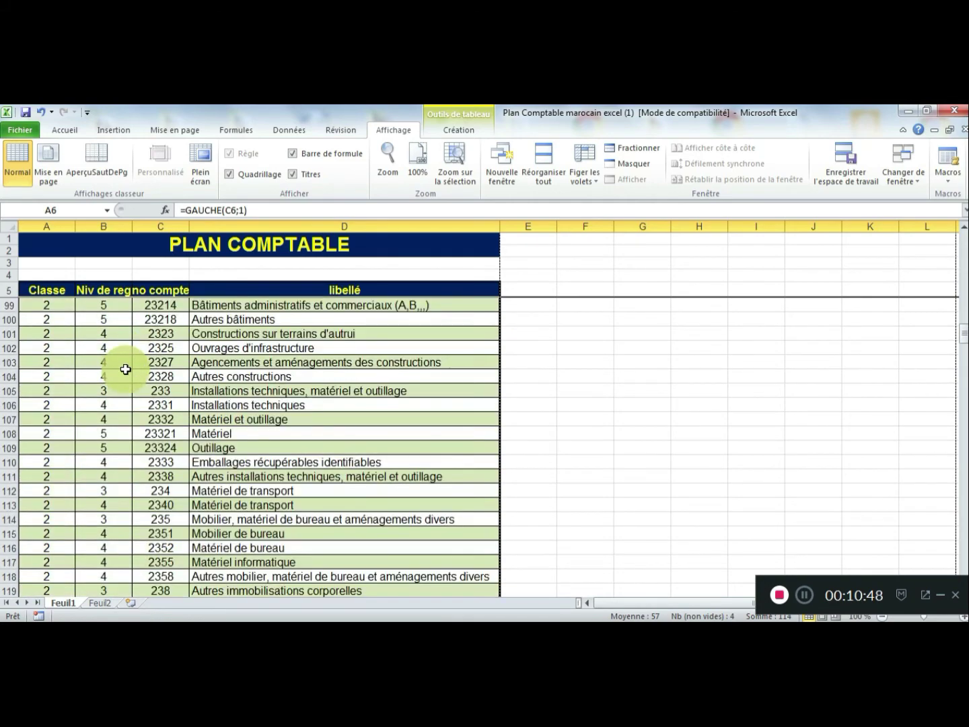
# Step: Release the frozen rows again so the whole PLAN COMPTABLE sheet scrolls freely
pyautogui.scroll(18, 126, 369)
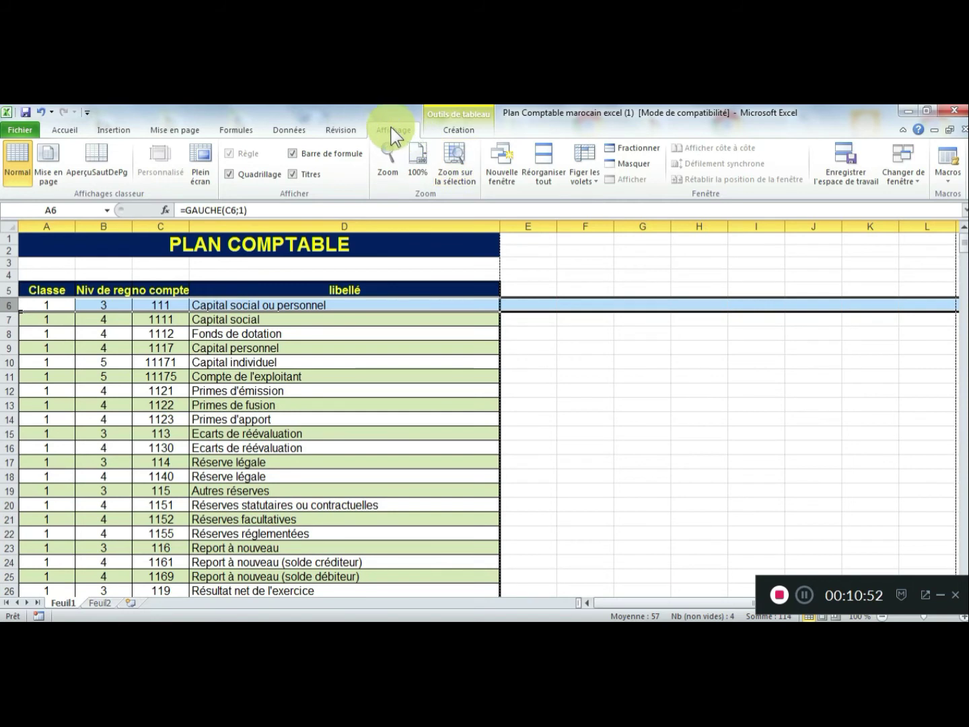
pyautogui.click(590, 177)
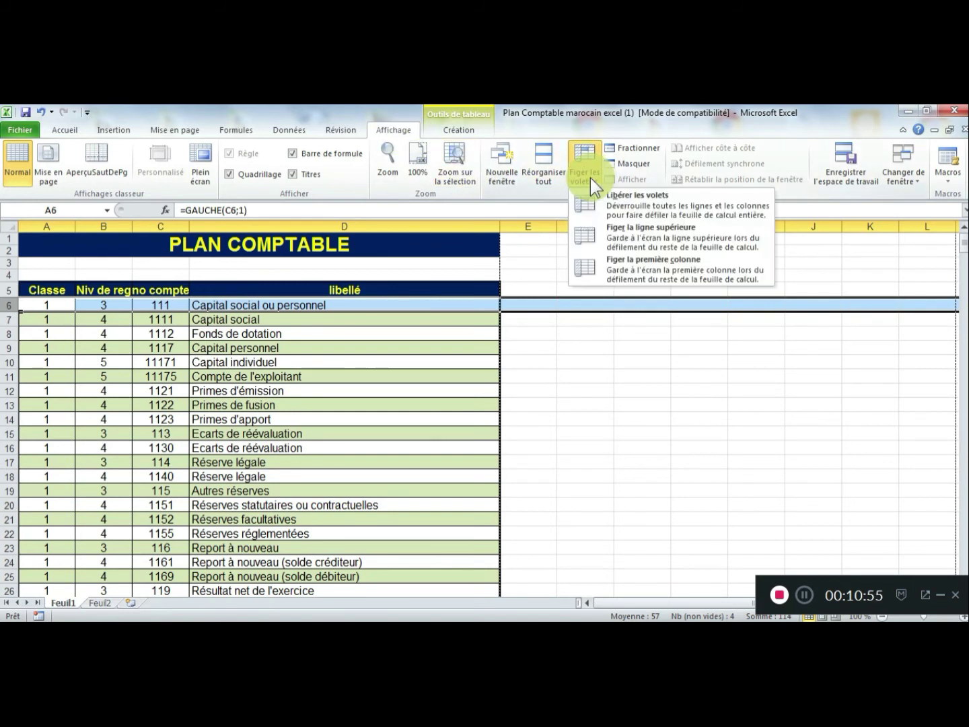
pyautogui.click(617, 205)
pyautogui.click(317, 416)
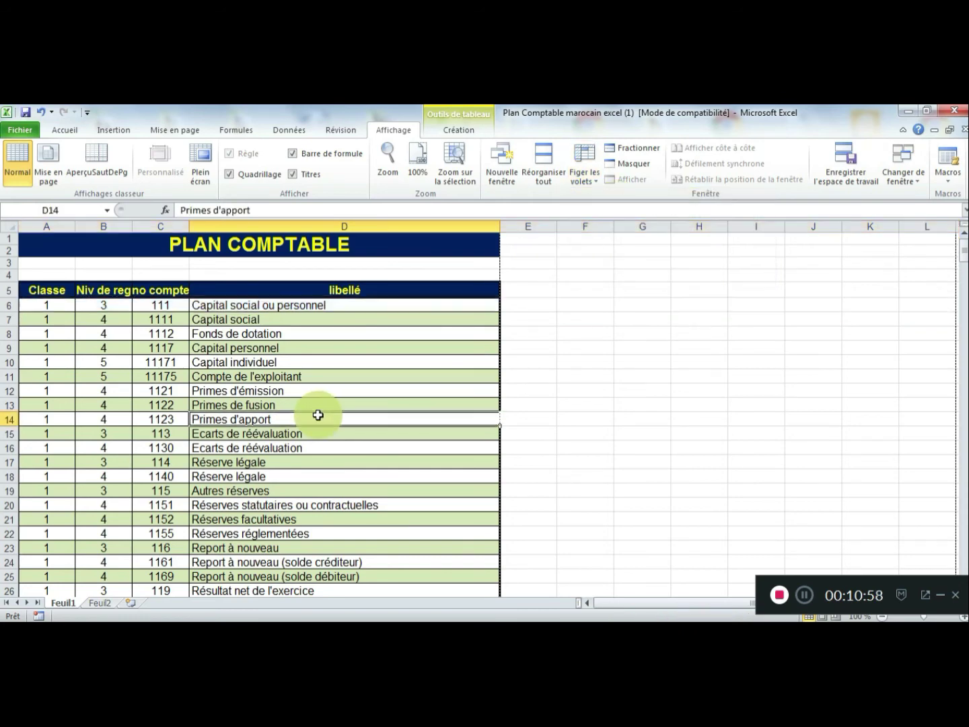
# Step: Check that the title and header rows scroll away with the rest of the unfrozen table
pyautogui.scroll(-4, 318, 416)
pyautogui.scroll(4, 318, 418)
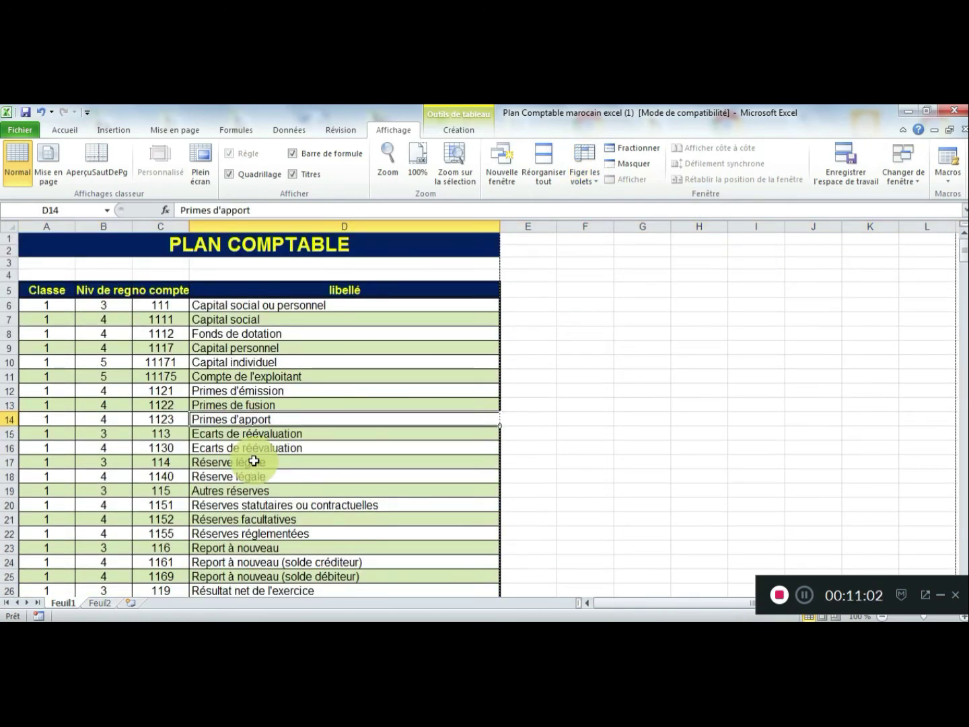
pyautogui.scroll(-13, 254, 461)
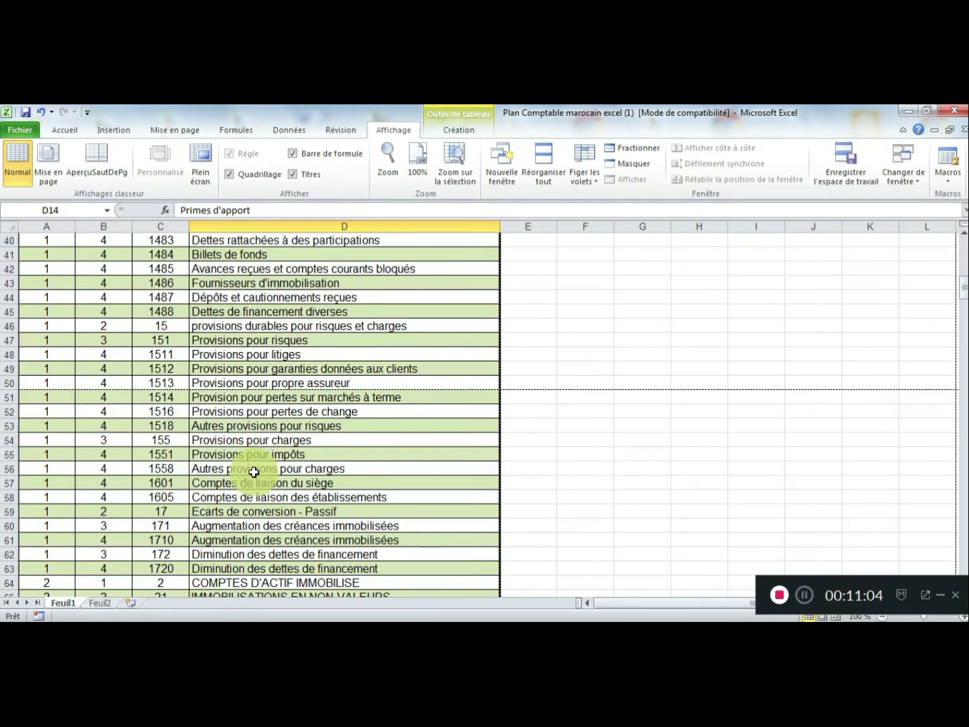
pyautogui.scroll(13, 254, 471)
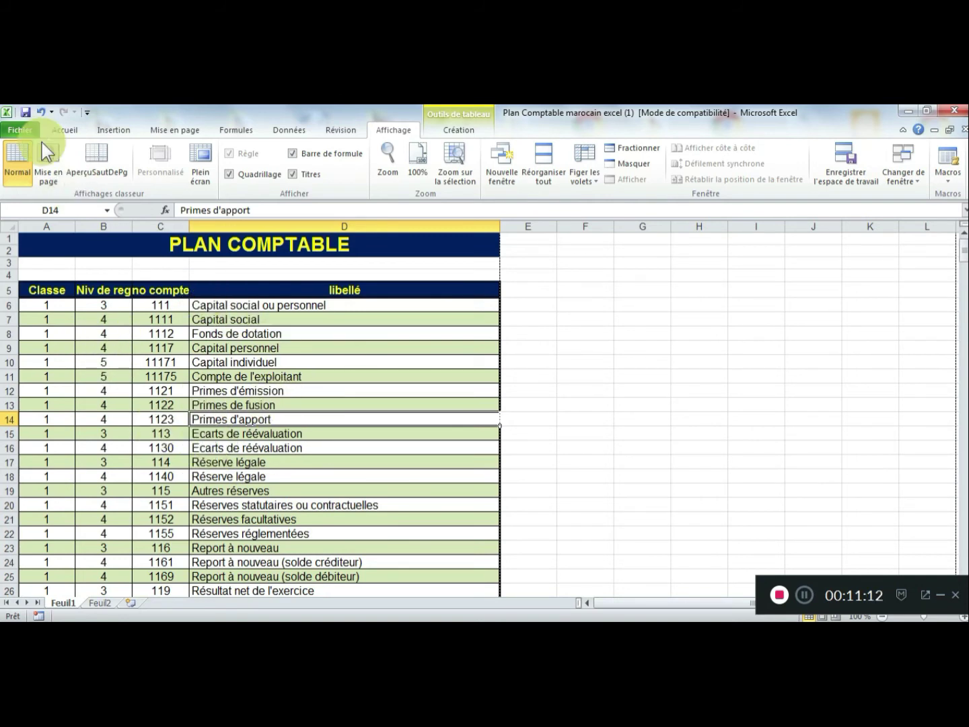
# Step: Examine the first page of PLAN COMPTABLE in the print preview for missing header and footer content
pyautogui.click(26, 130)
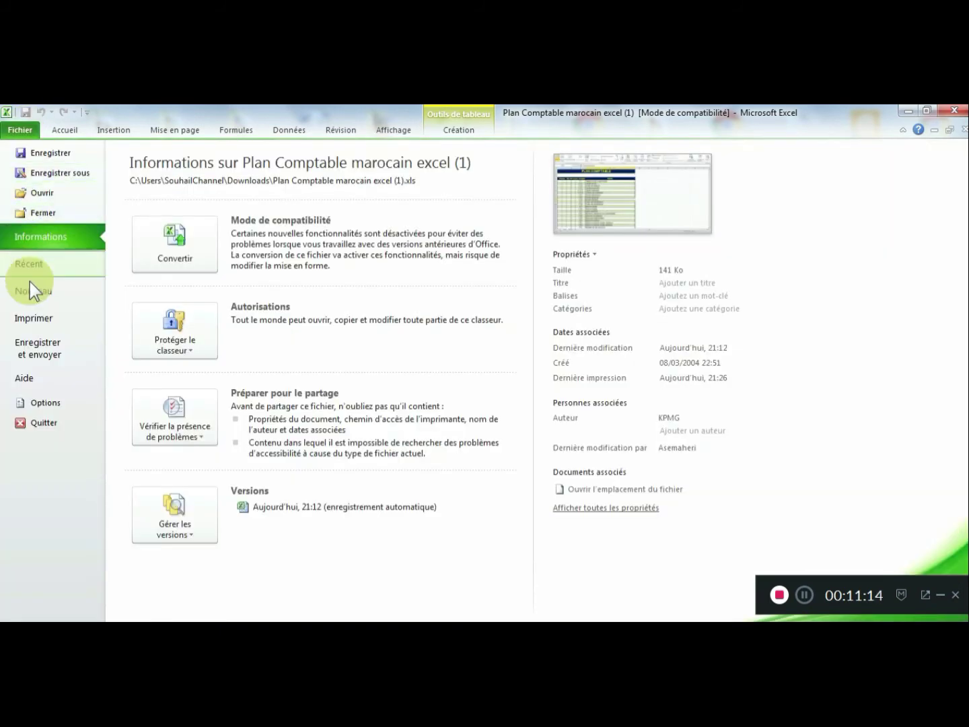
pyautogui.click(35, 315)
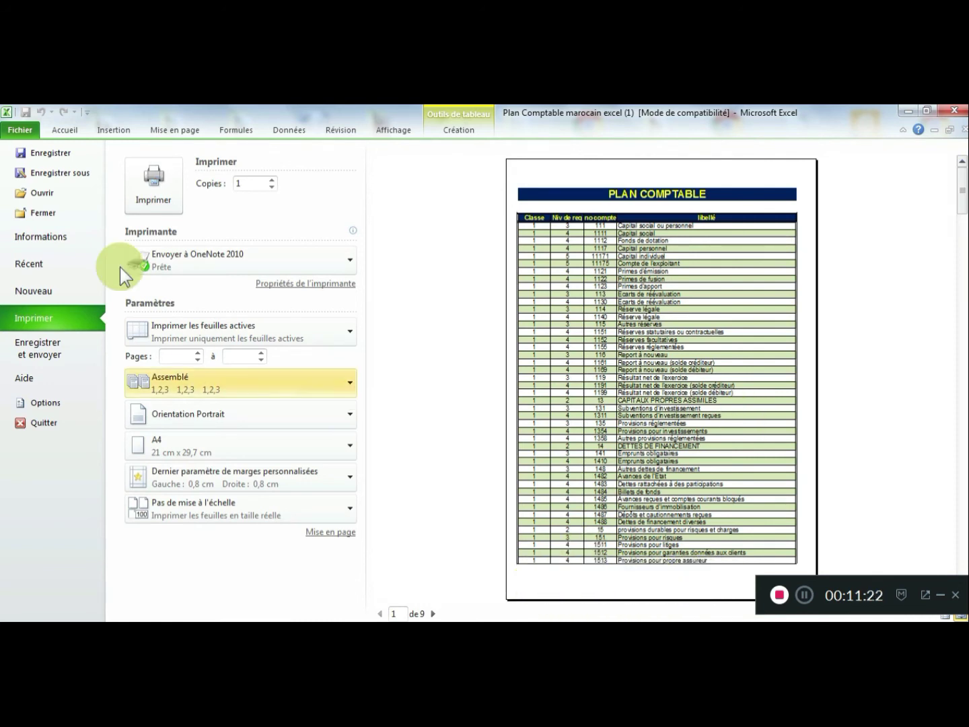
# Step: Create a custom page header with "Mise en page" in its left section and the channel's name in its right section
pyautogui.click(165, 131)
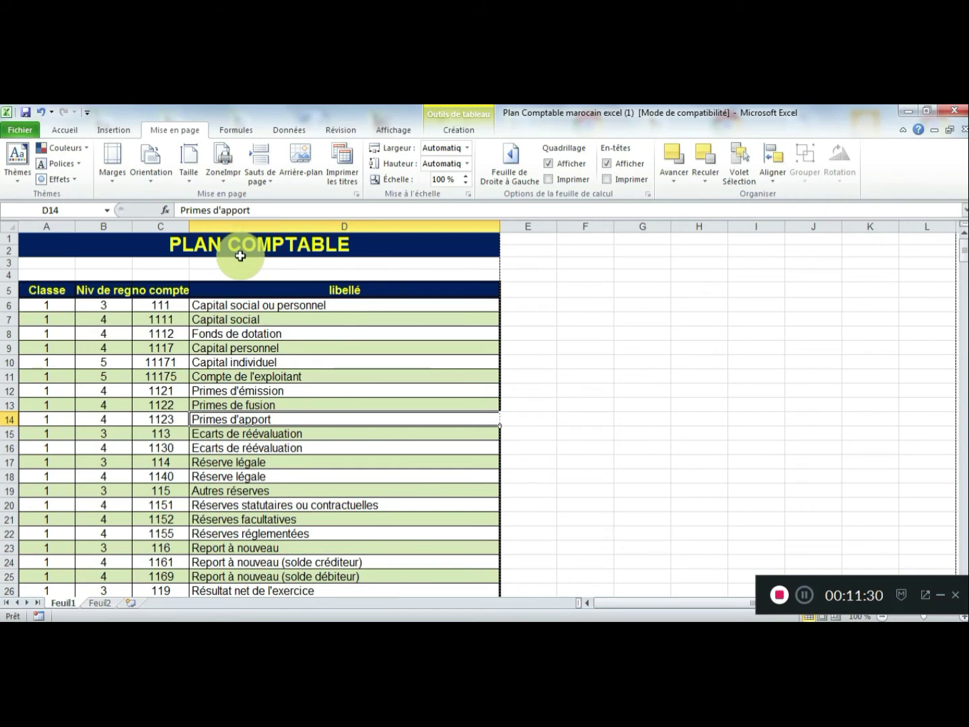
pyautogui.click(113, 175)
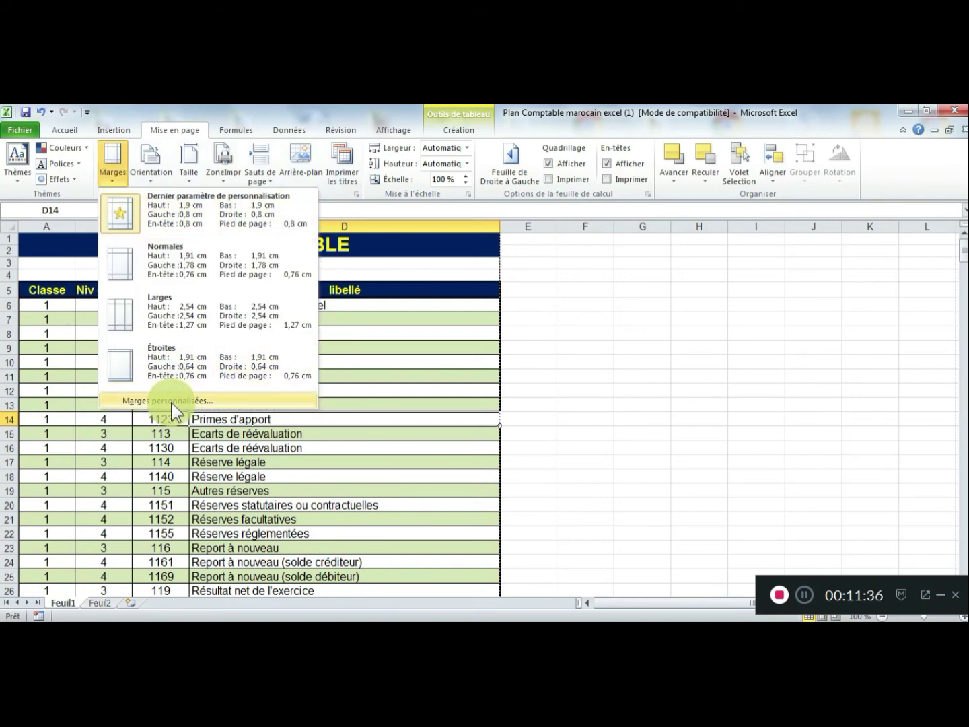
pyautogui.click(171, 403)
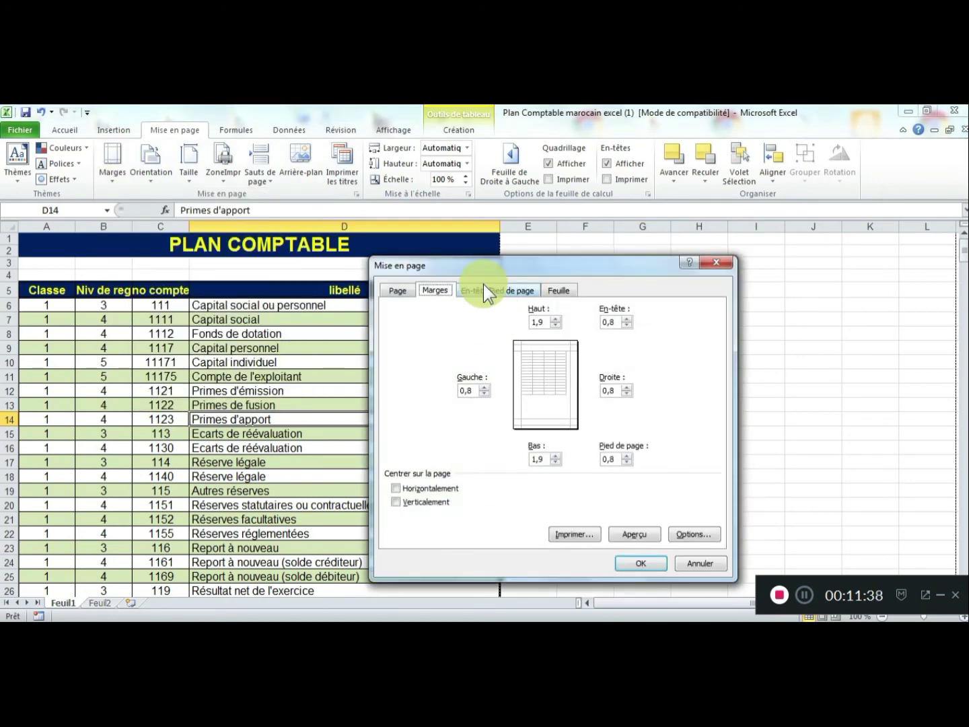
pyautogui.click(493, 291)
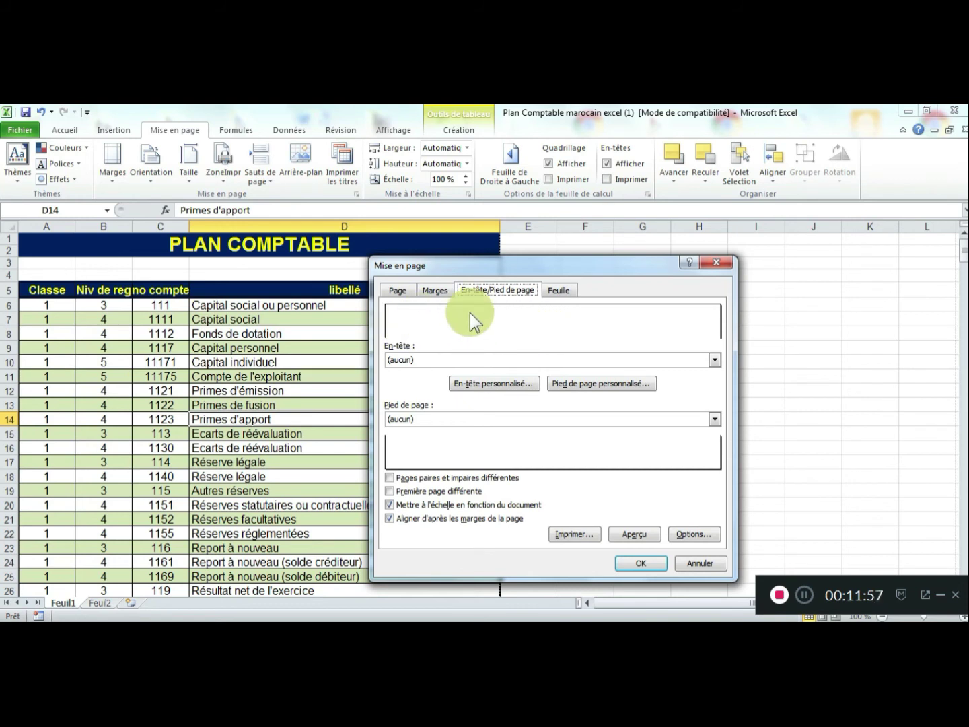
pyautogui.click(491, 385)
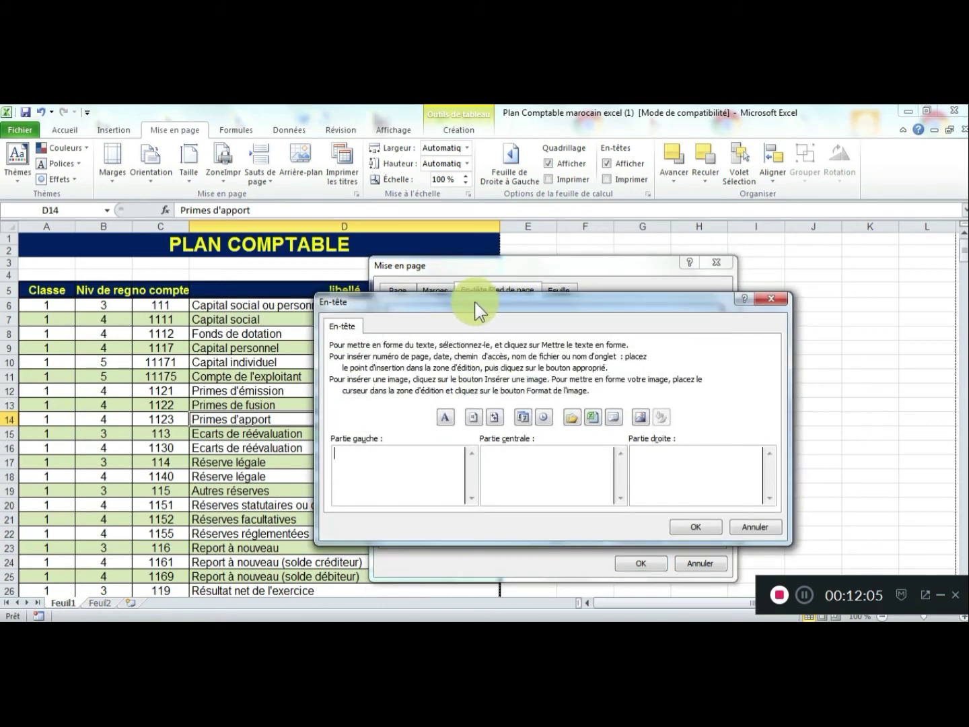
pyautogui.moveTo(474, 302); pyautogui.dragTo(295, 323)
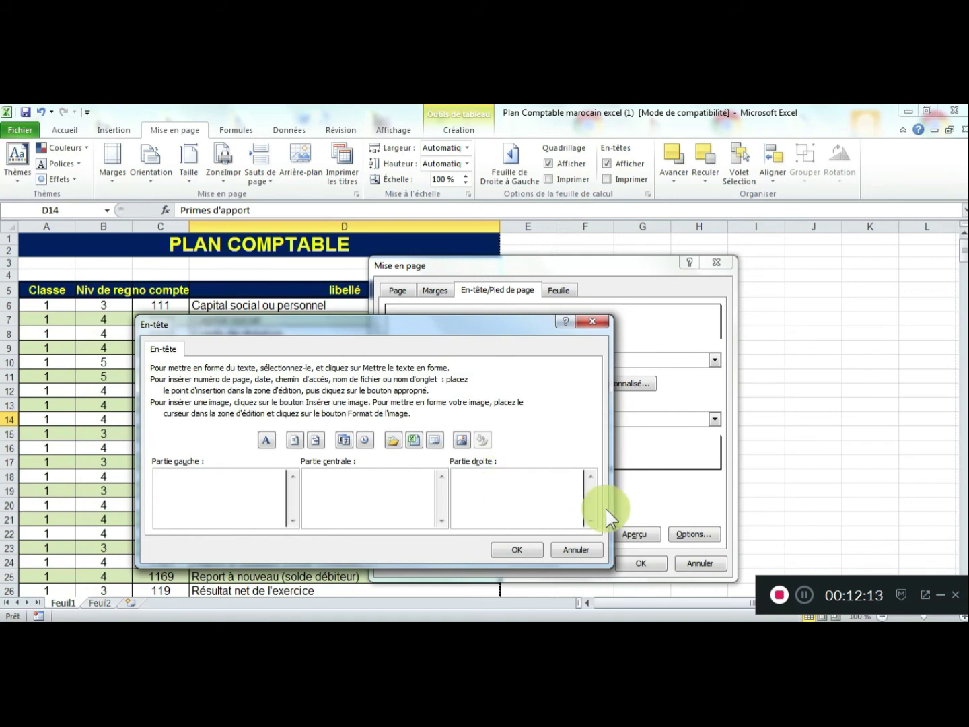
pyautogui.write('Souhail Channel')
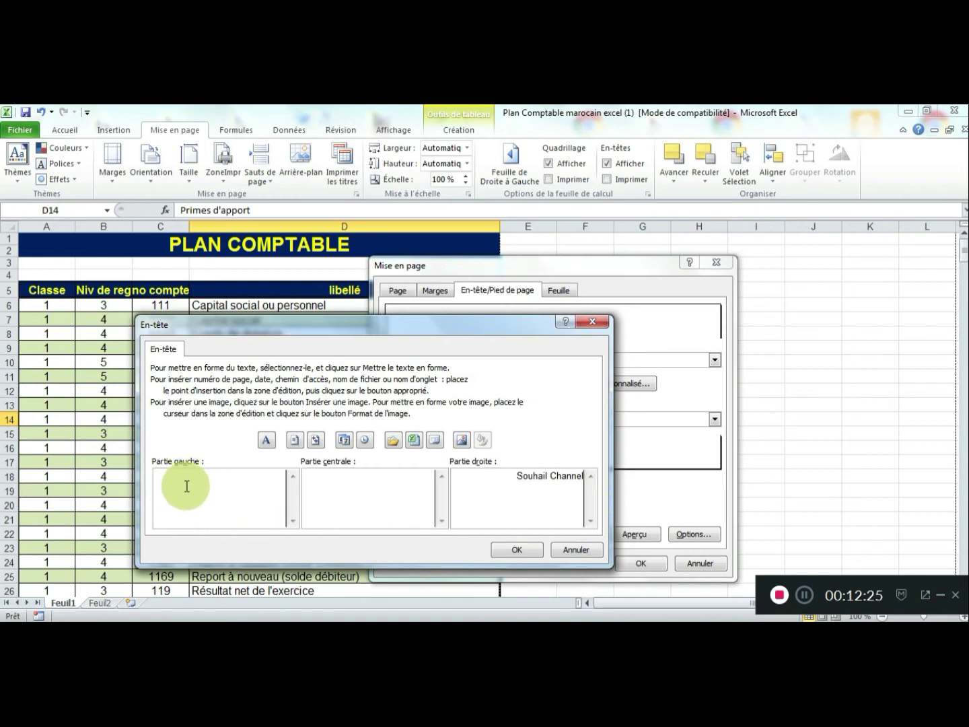
pyautogui.click(161, 482)
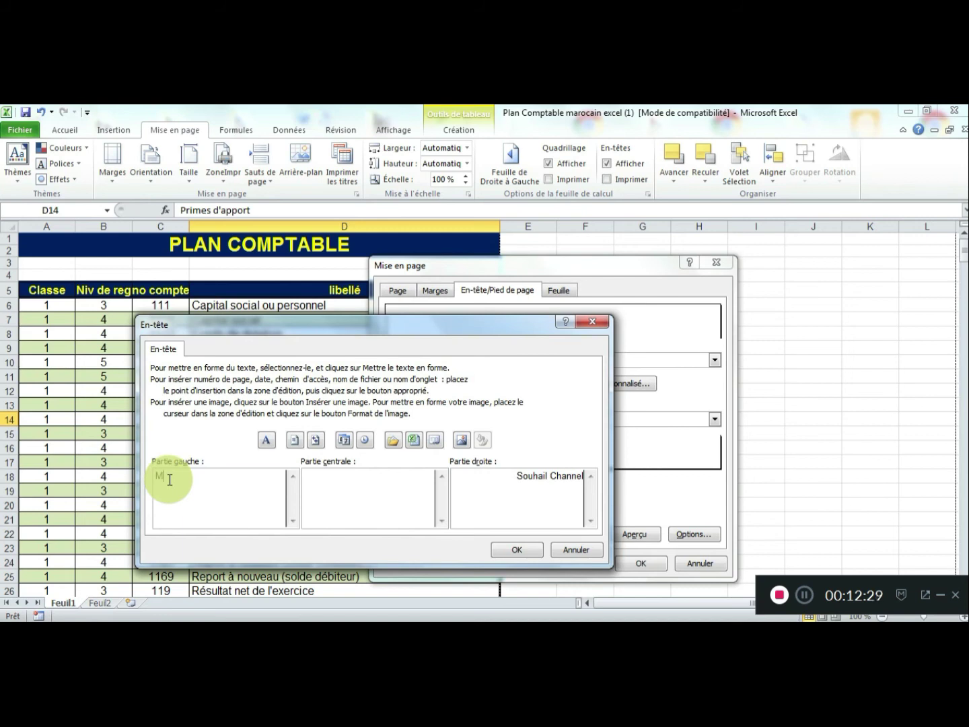
pyautogui.write('Mise en page')
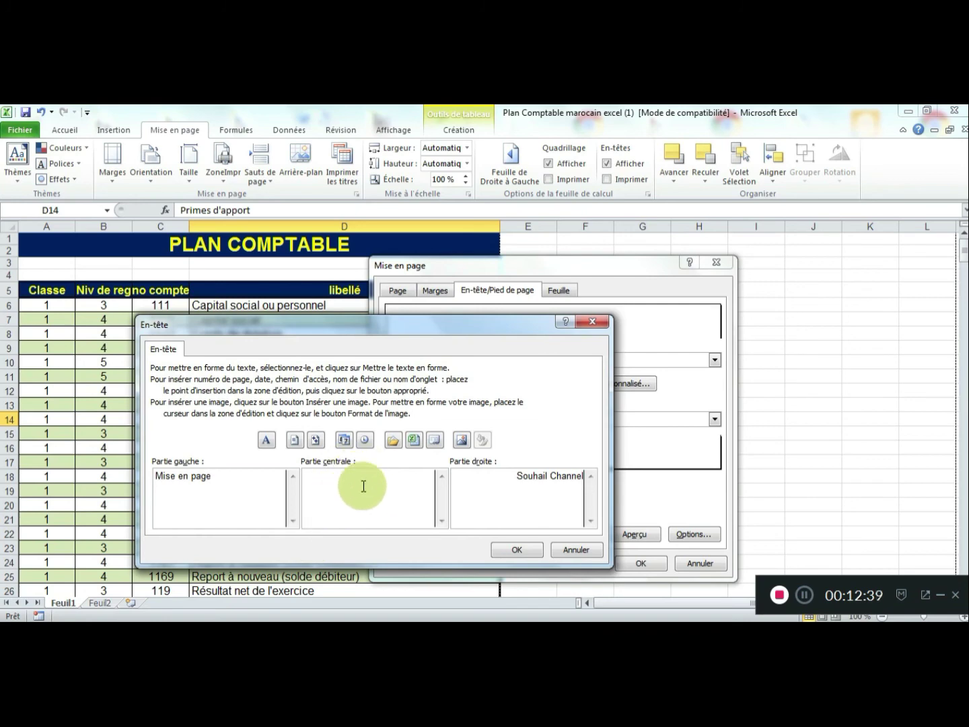
pyautogui.click(514, 549)
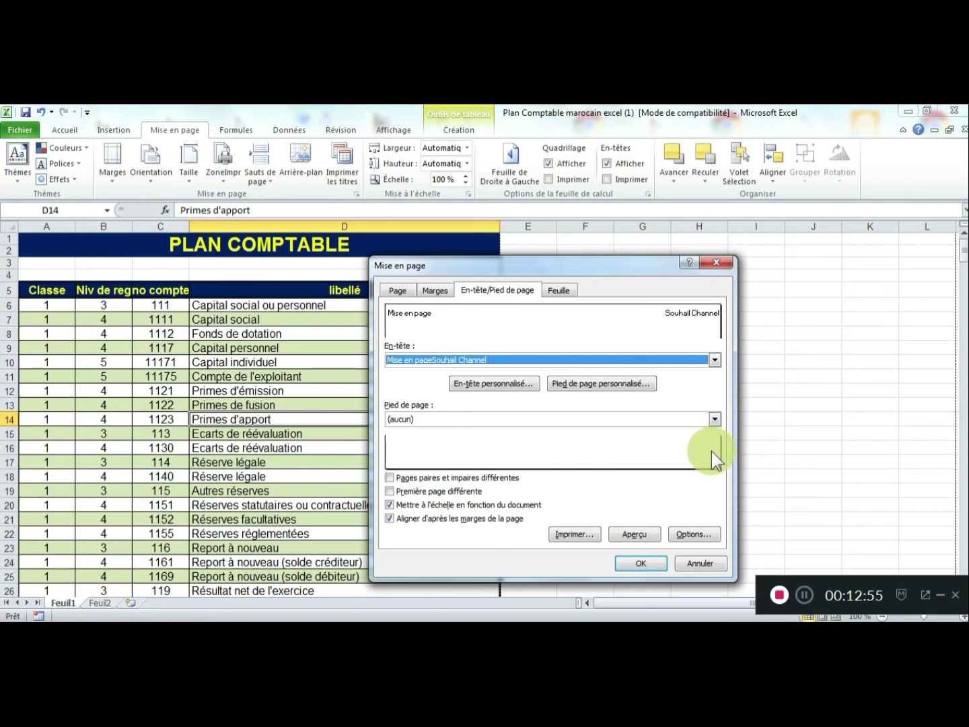
# Step: Create a custom page footer with the page number in its left section and the date in its centre section
pyautogui.click(603, 384)
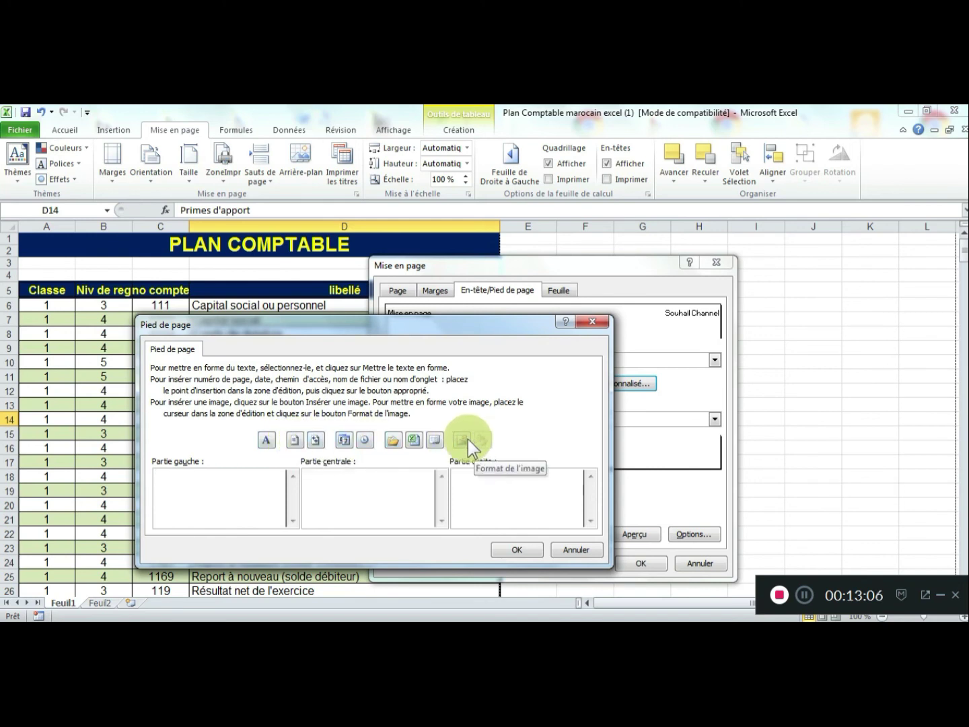
pyautogui.click(185, 473)
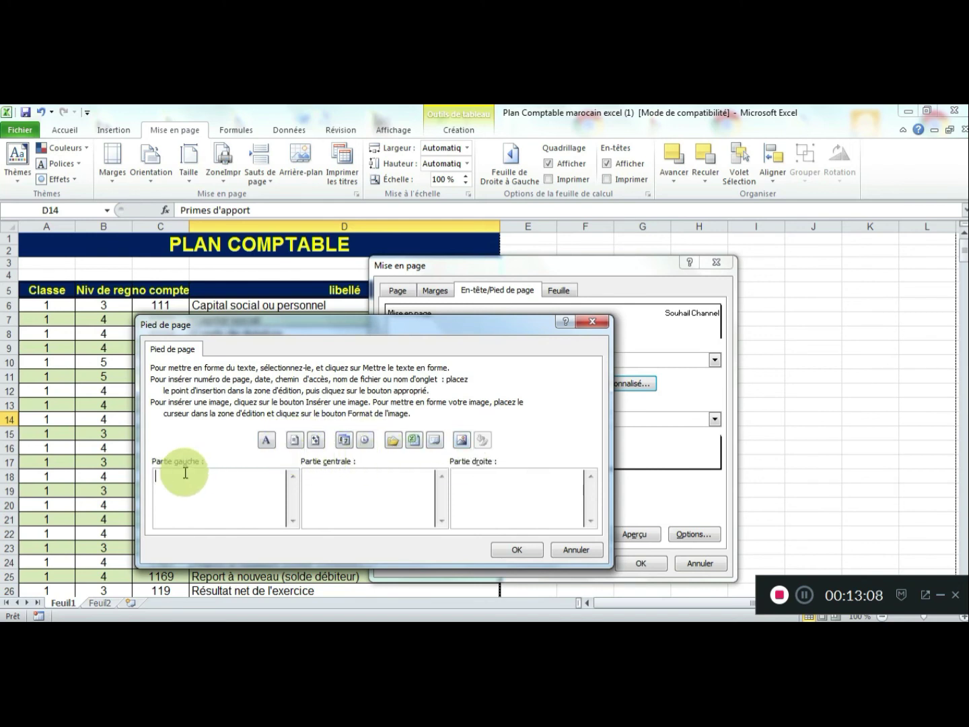
pyautogui.click(296, 440)
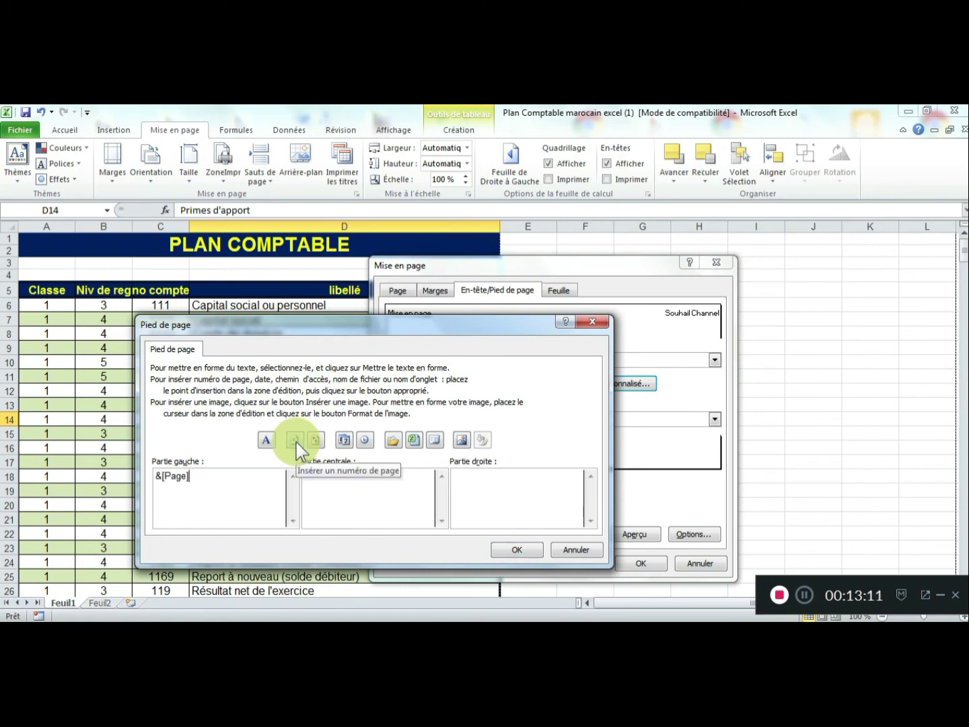
pyautogui.click(362, 486)
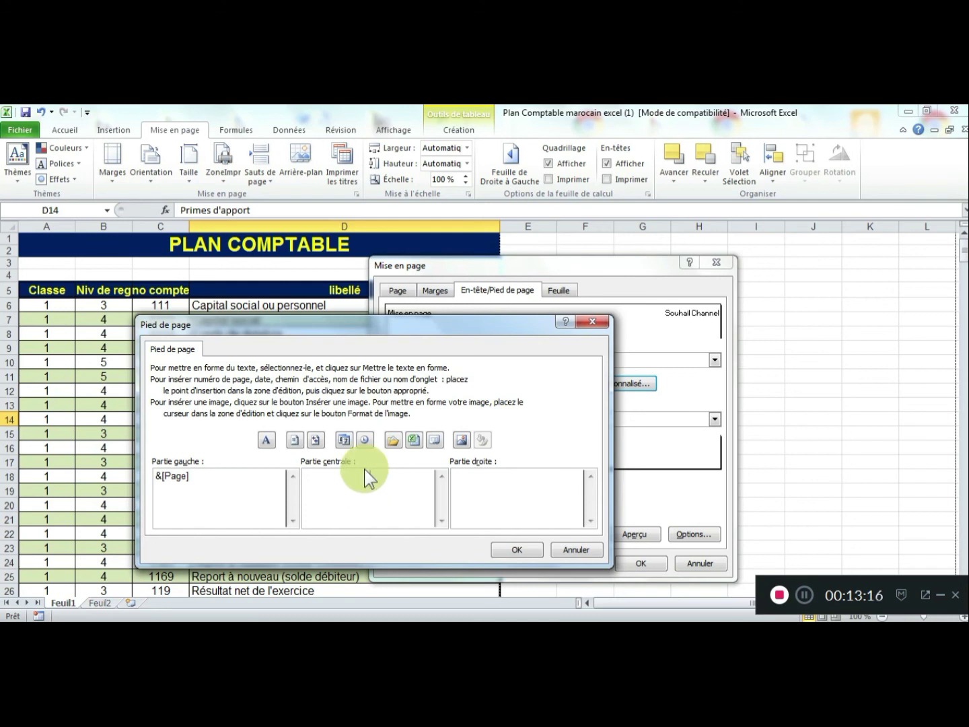
pyautogui.click(343, 439)
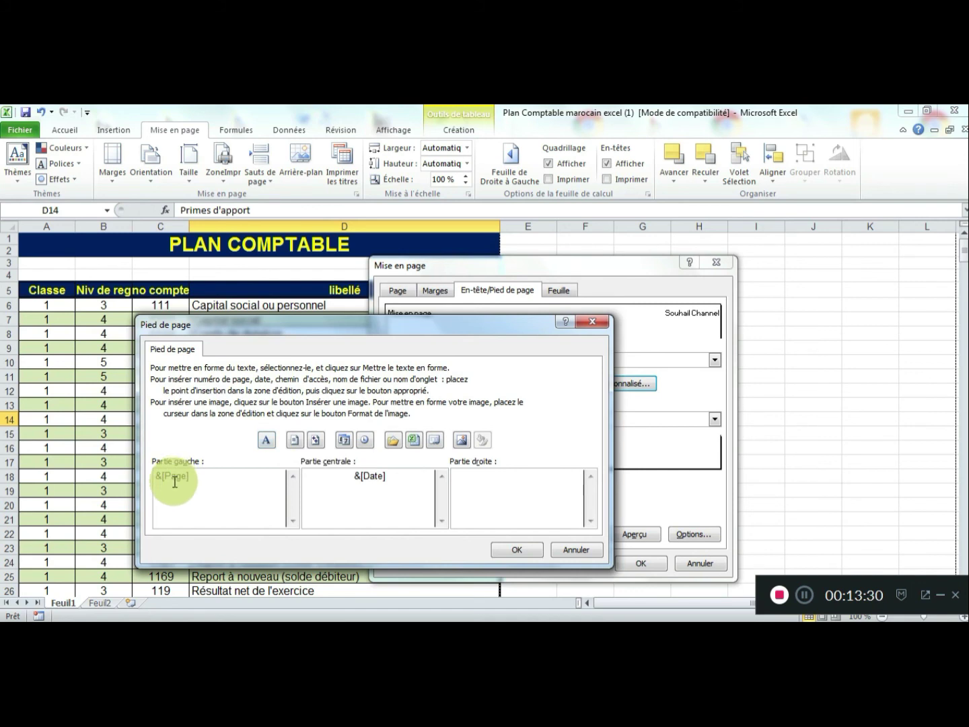
pyautogui.moveTo(167, 477); pyautogui.dragTo(192, 480)
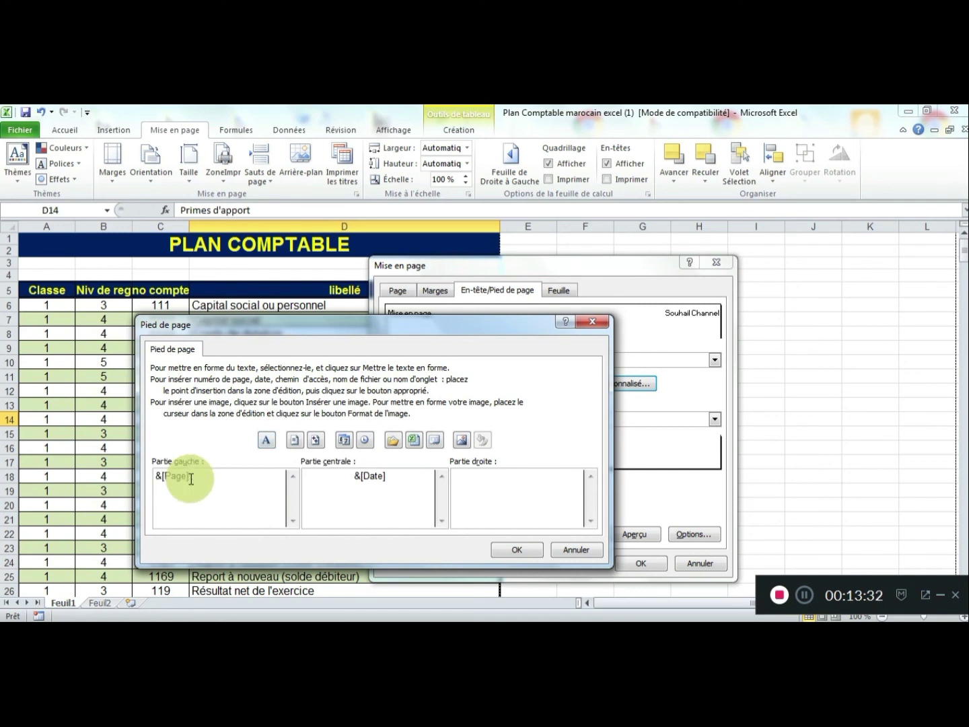
pyautogui.moveTo(364, 477); pyautogui.dragTo(401, 481)
pyautogui.click(402, 482)
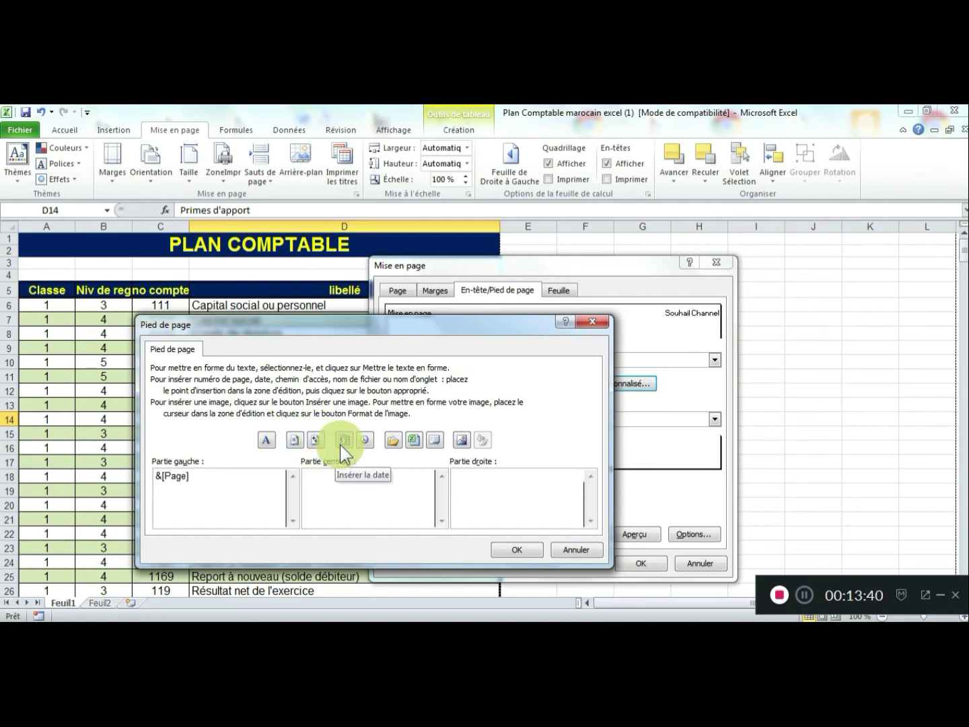
# Step: Insert the time in the footer's right section and apply the header and footer to the sheet
pyautogui.click(360, 445)
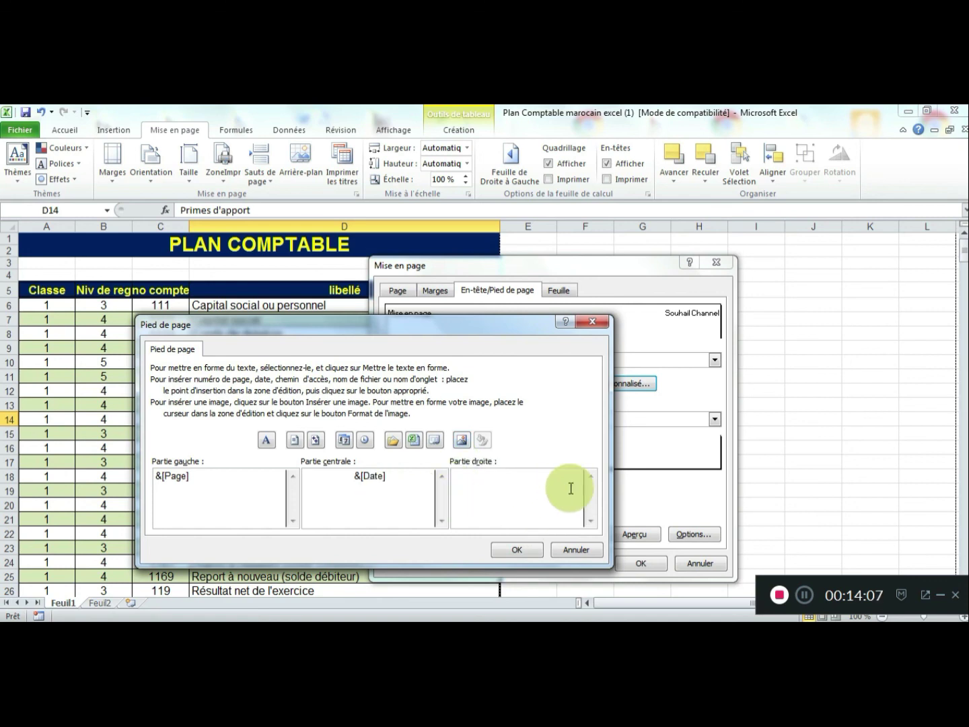
pyautogui.click(363, 438)
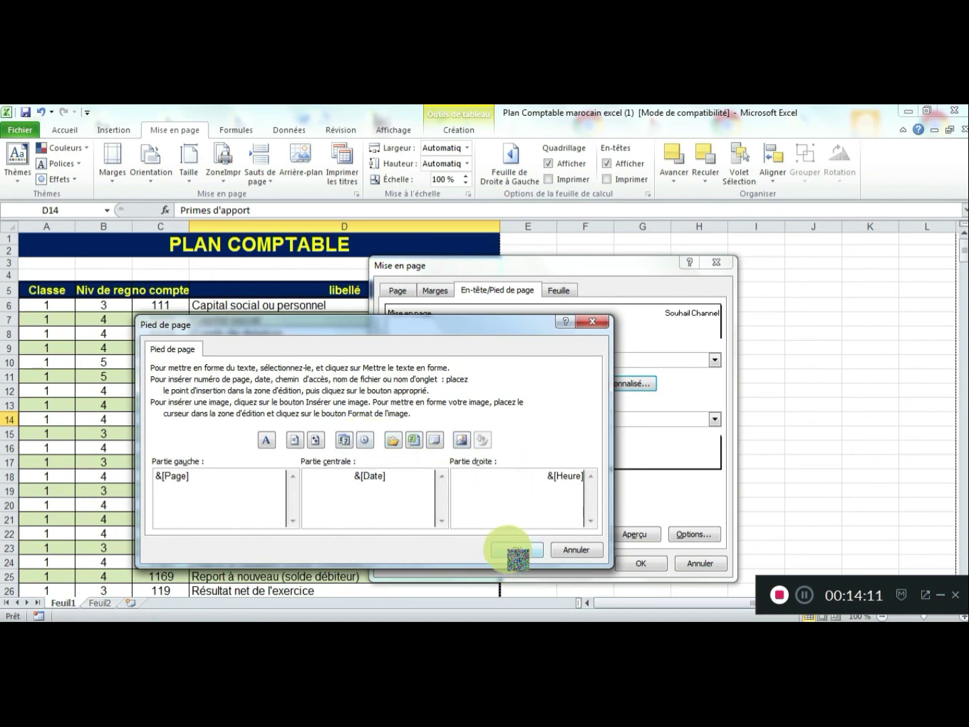
pyautogui.click(516, 550)
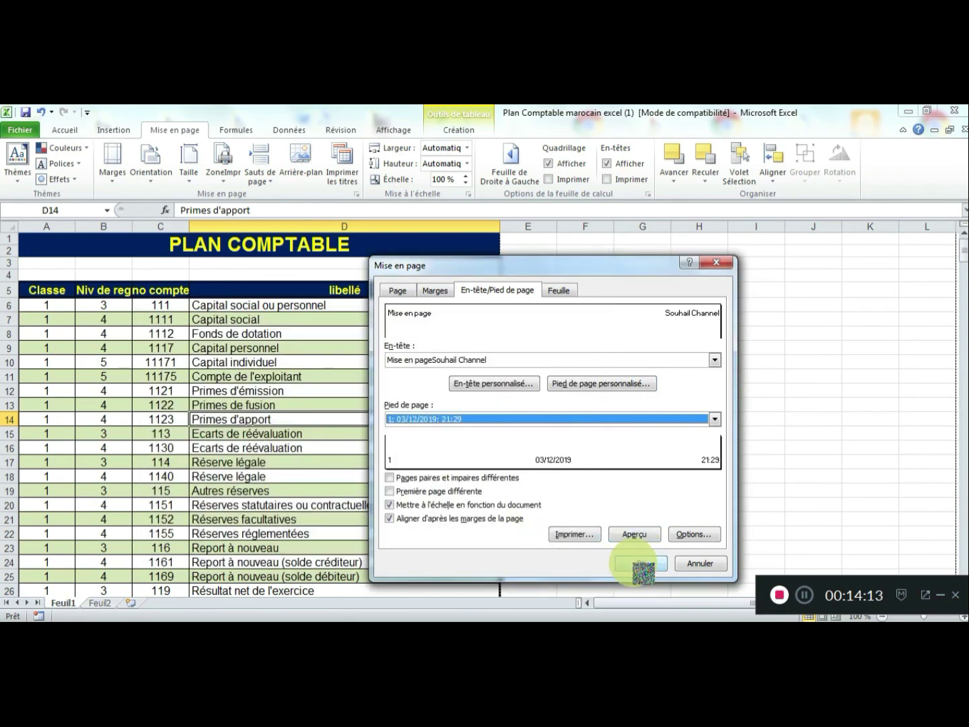
pyautogui.click(642, 564)
pyautogui.click(340, 446)
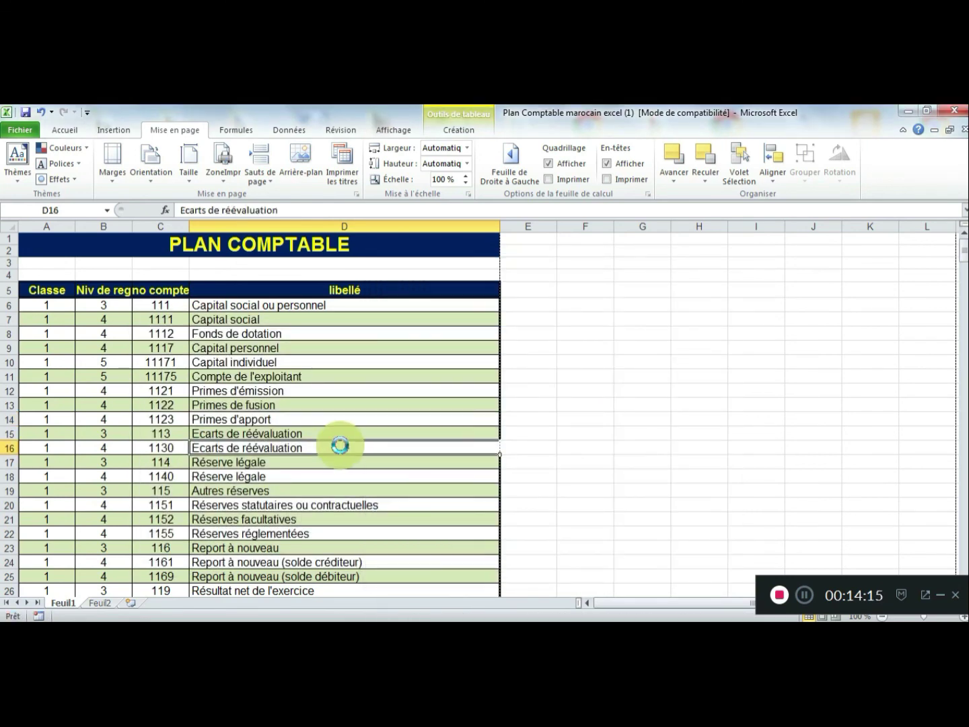
# Step: Check the custom header and footer on the first page in the print preview, and return to the sheet
pyautogui.click(30, 129)
pyautogui.click(31, 317)
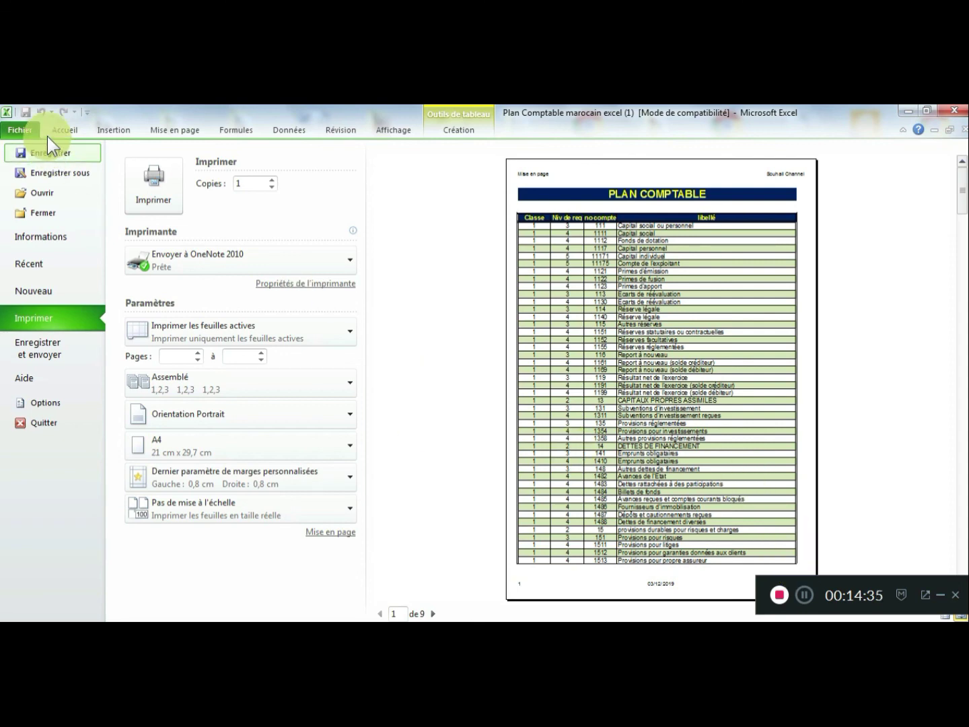
pyautogui.click(15, 129)
pyautogui.click(330, 468)
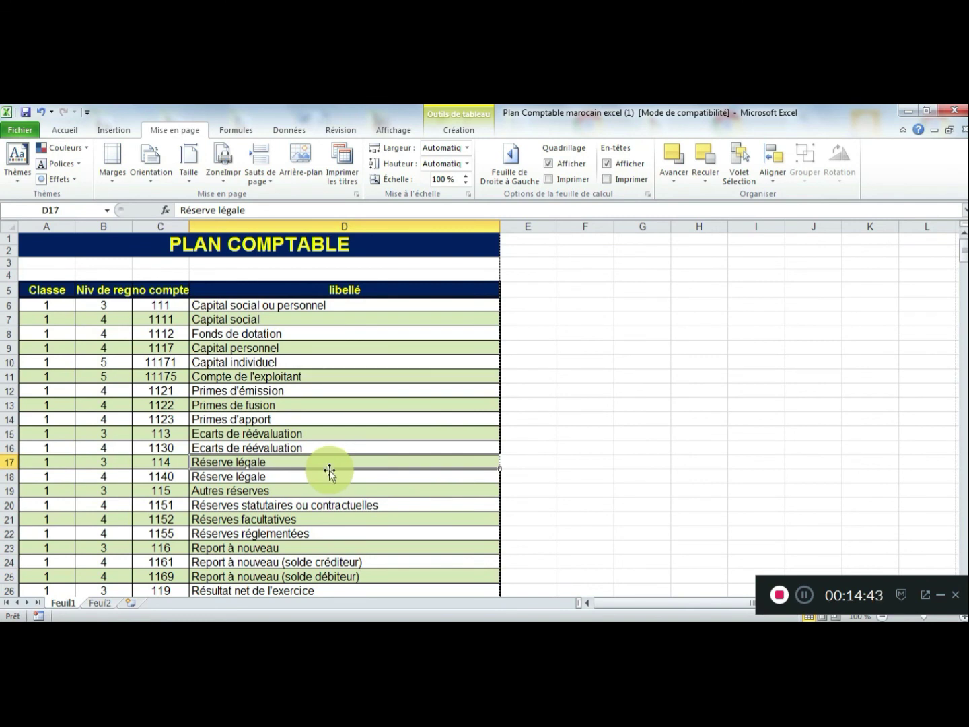
pyautogui.click(333, 503)
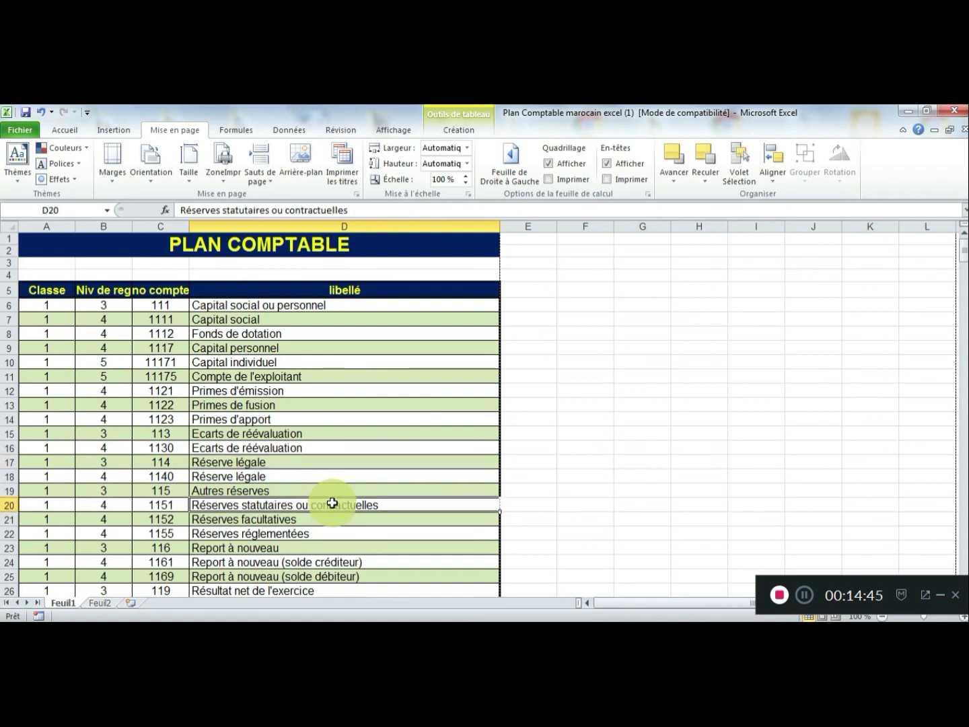